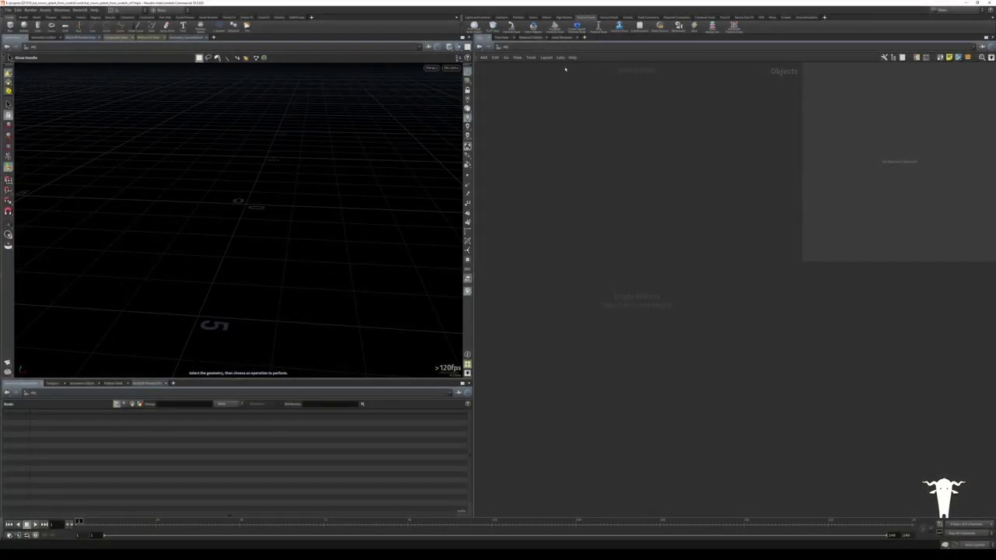
Create a FLIP tank at the origin of the scene
click(492, 25)
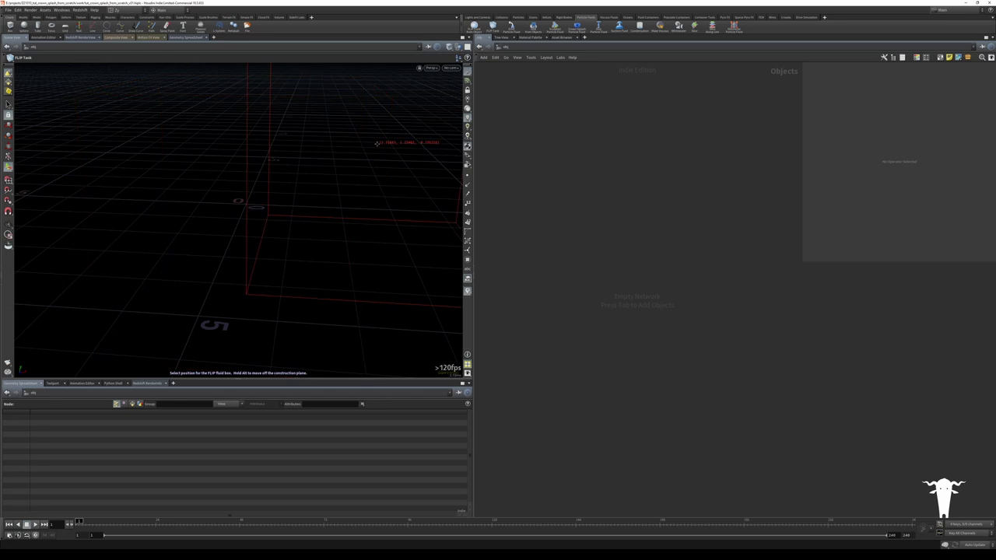
key(Return)
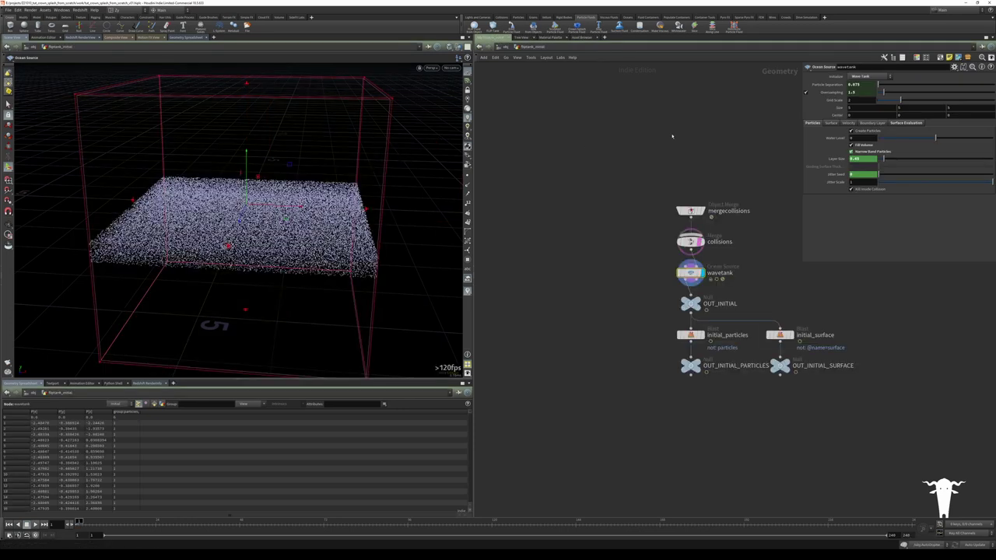
middle_drag(673, 136, 608, 159)
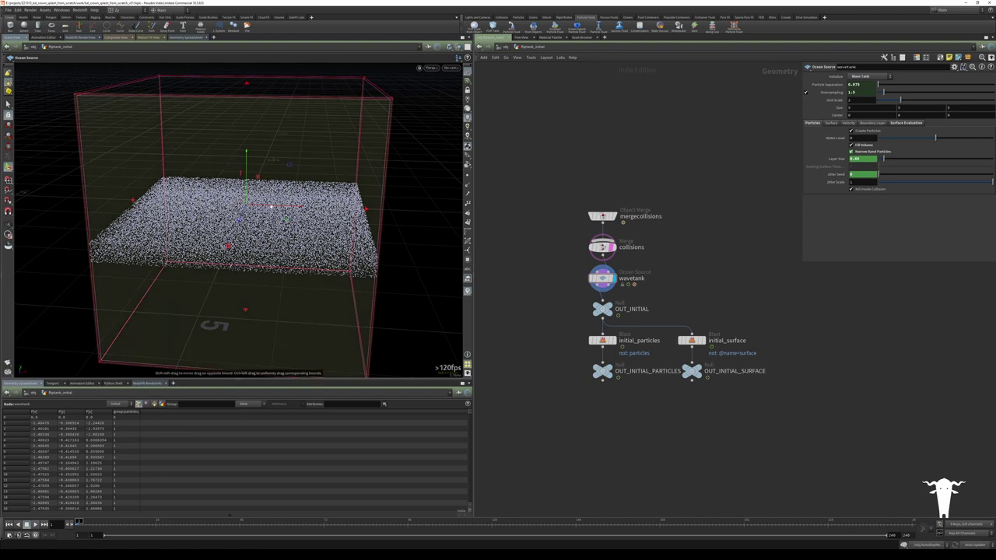
Resize the wave tank's bounding box by raising its floor and its ceiling, giving a height of about 4.84
scroll(273, 204, down, 5)
mouse_move(273, 204)
alt+mouse_down()
mouse_move(225, 222)
mouse_move(265, 211)
alt+mouse_up()
key(Return)
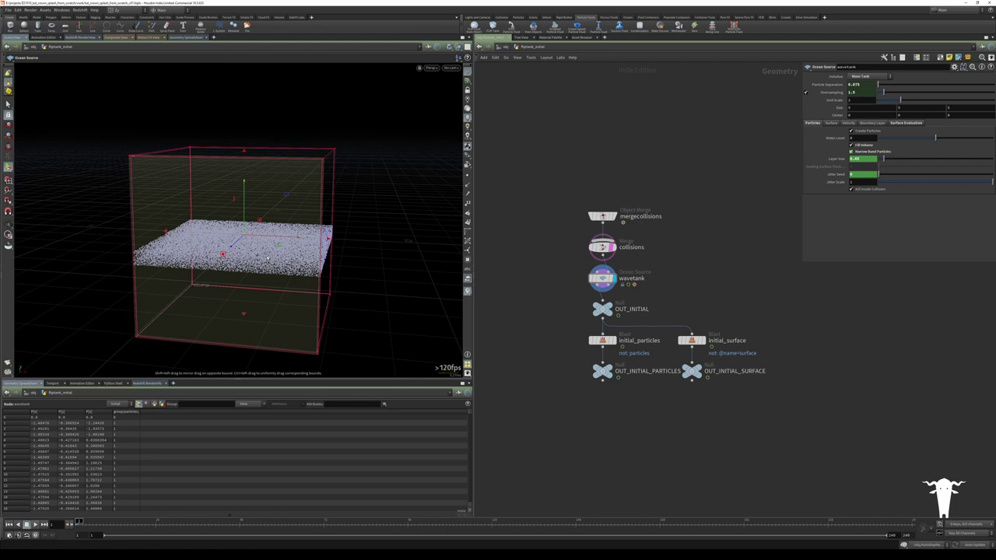
key(ctrl+z)
mouse_move(263, 292)
alt+mouse_down()
mouse_move(247, 300)
mouse_move(268, 305)
alt+mouse_up()
alt+right_drag(268, 305, 257, 325)
alt+middle_drag(257, 325, 275, 303)
drag(235, 314, 256, 246)
alt+middle_drag(238, 189, 241, 218)
drag(237, 133, 244, 92)
alt+drag(235, 129, 235, 152)
alt+drag(239, 289, 230, 241)
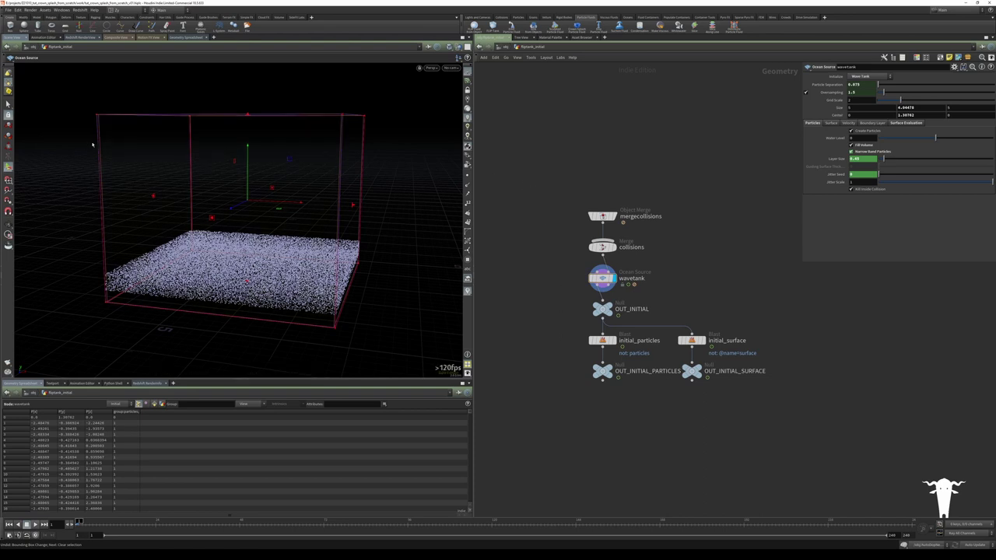
At the object level, place fliptank_fluid beneath AutoDopNetwork and delete the fliptank_fluidinterior object
click(9, 104)
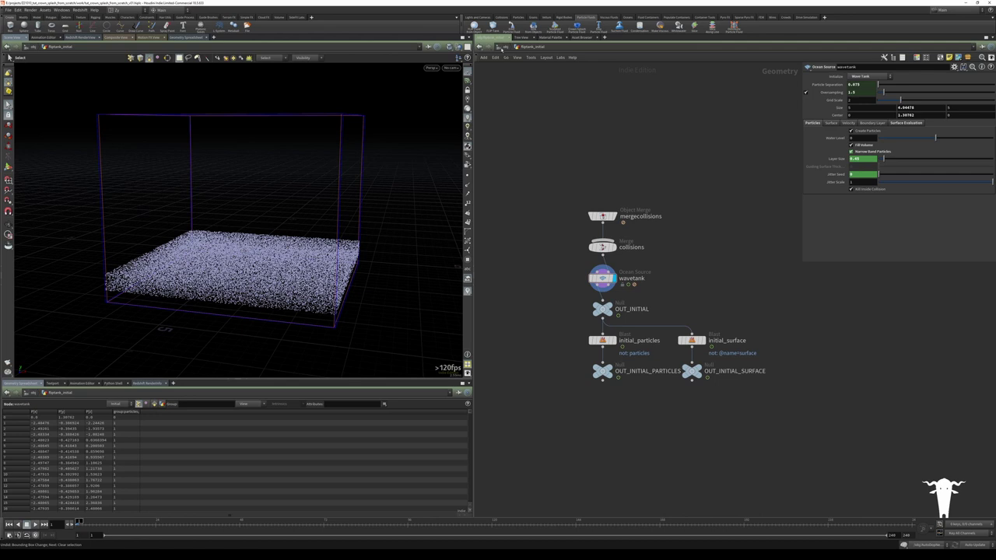
click(503, 46)
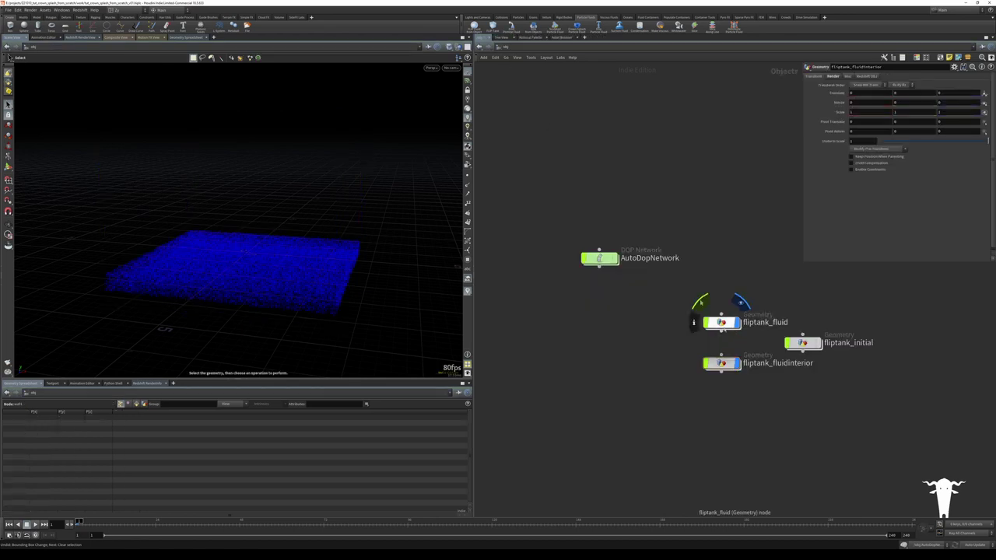
drag(722, 322, 599, 295)
drag(722, 363, 592, 342)
key(Delete)
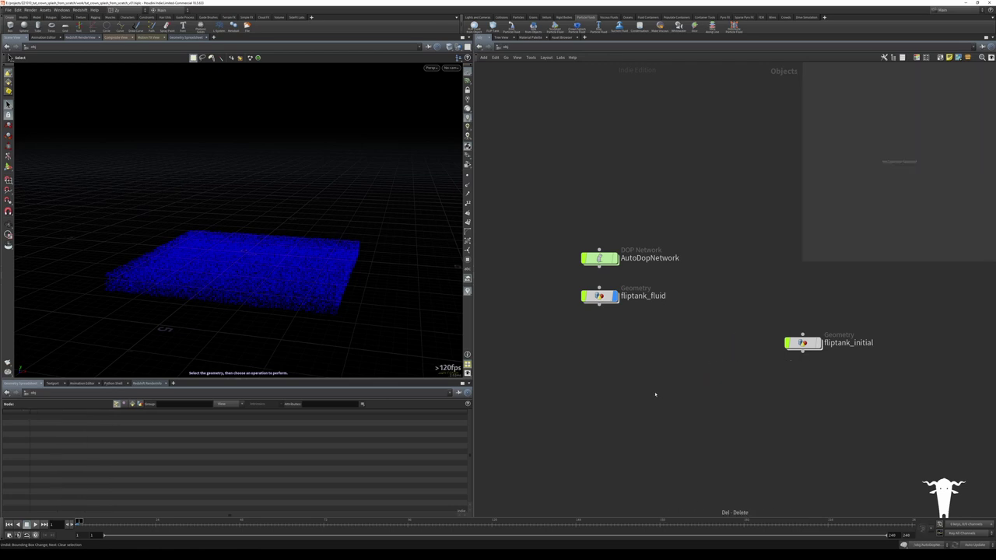
Arrange the network with fliptank_initial above AutoDopNetwork and fliptank_fluid slightly farther below it
drag(803, 342, 562, 201)
drag(599, 297, 599, 308)
drag(562, 201, 555, 191)
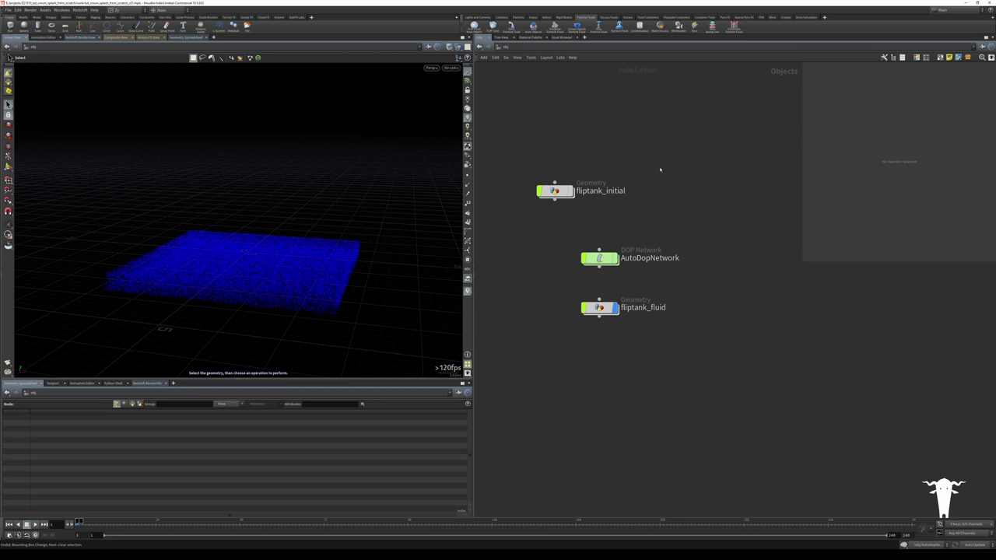
Add a sphere object to the scene and place its node beside fliptank_initial
key(Tab)
text(sphere)
key(Return)
click(660, 167)
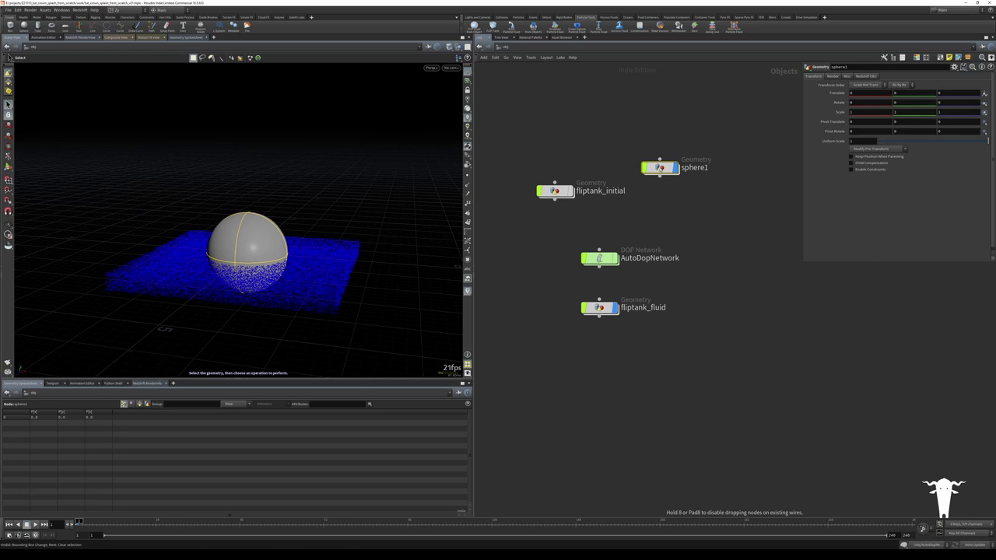
drag(660, 168, 675, 190)
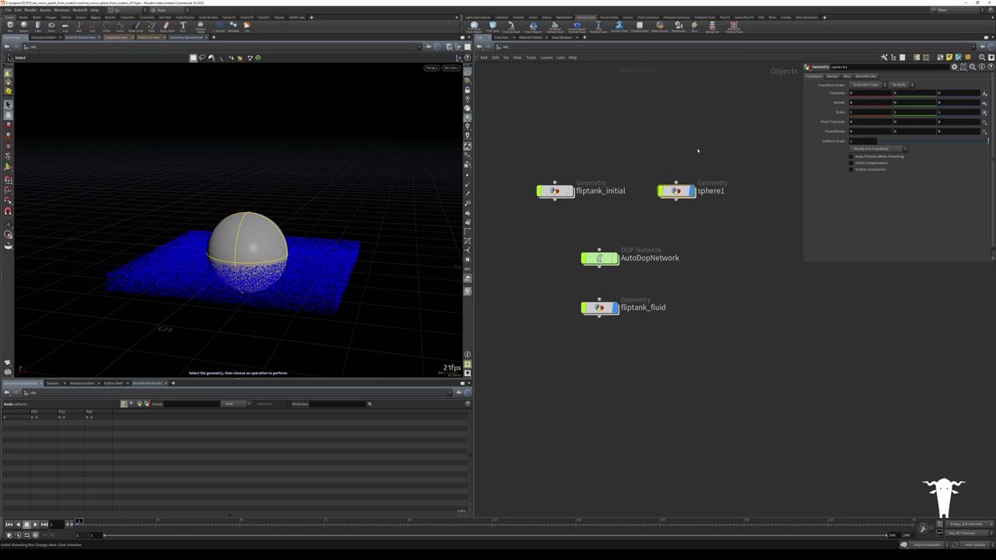
Inside the sphere object, set the sphere's uniform scale to 0.4
double_click(675, 191)
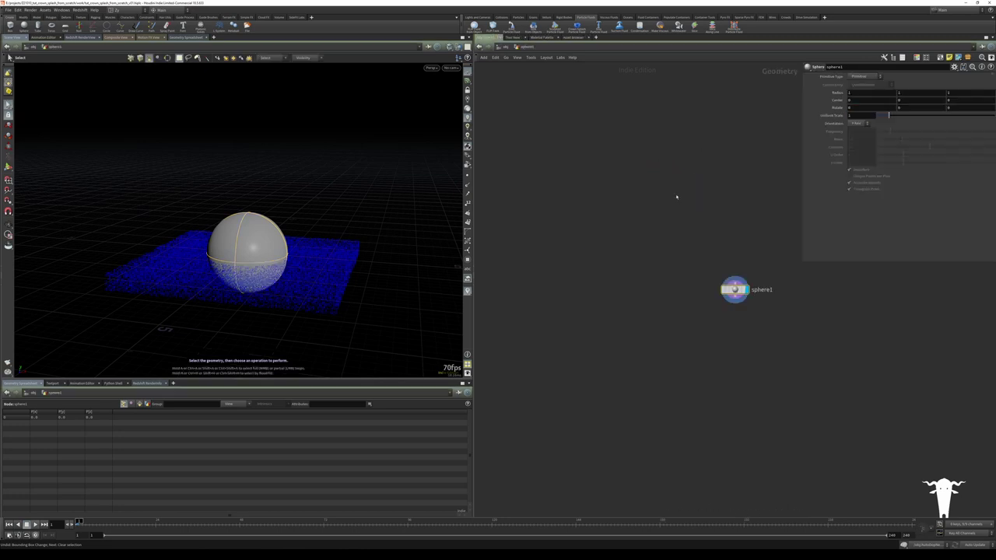
click(865, 115)
text(0.5)
key(Return)
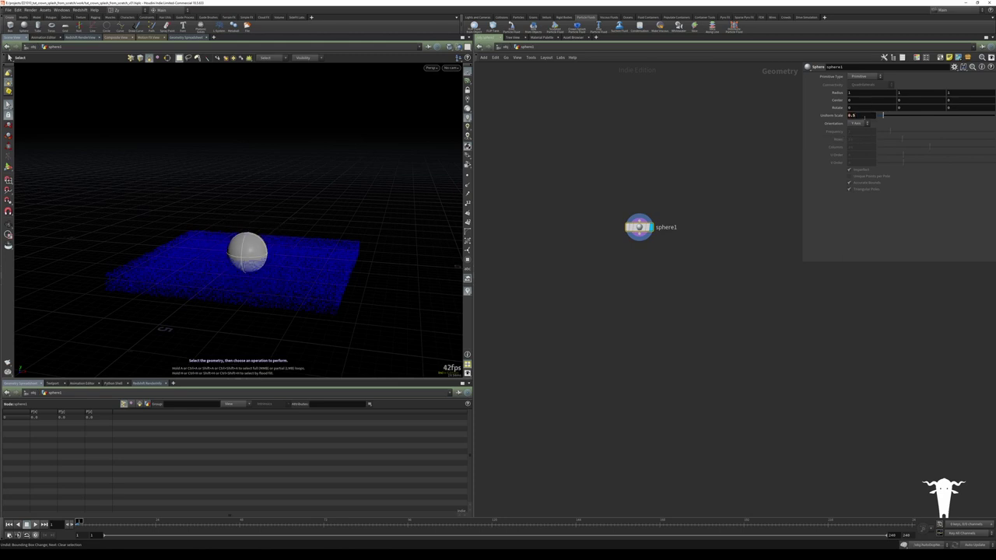
key(BackSpace)
text(4)
key(Return)
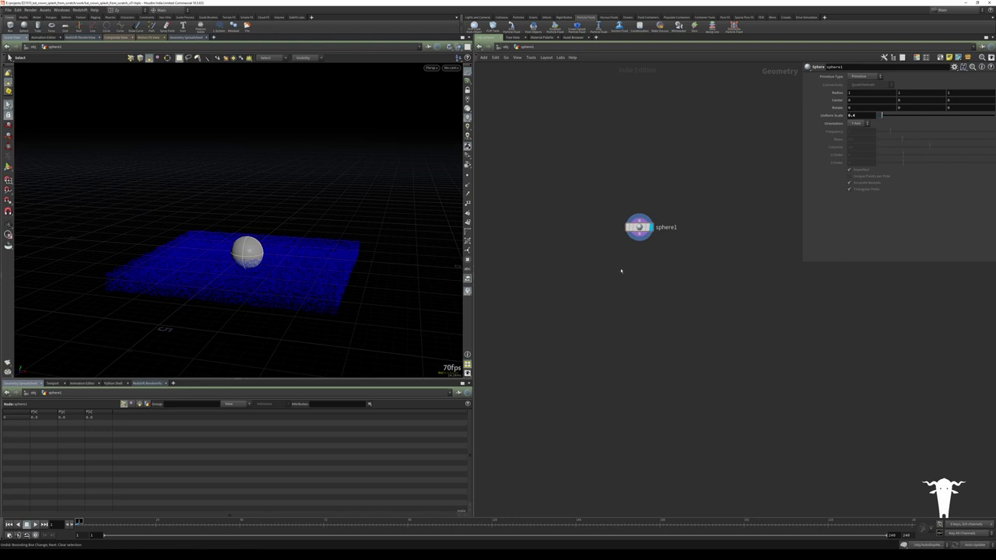
Add a Transform node after the sphere and set its Y translation to 2.1
key(Tab)
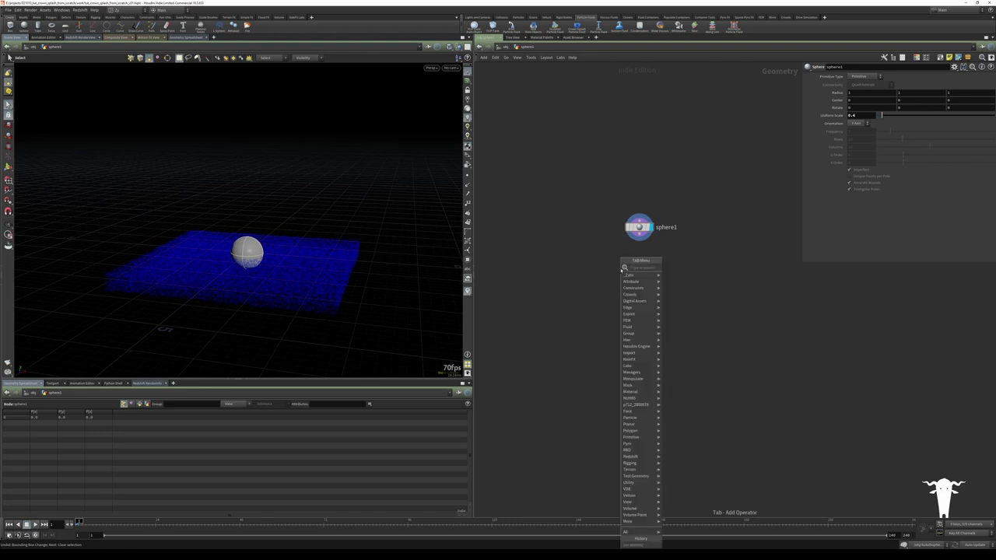
text(t)
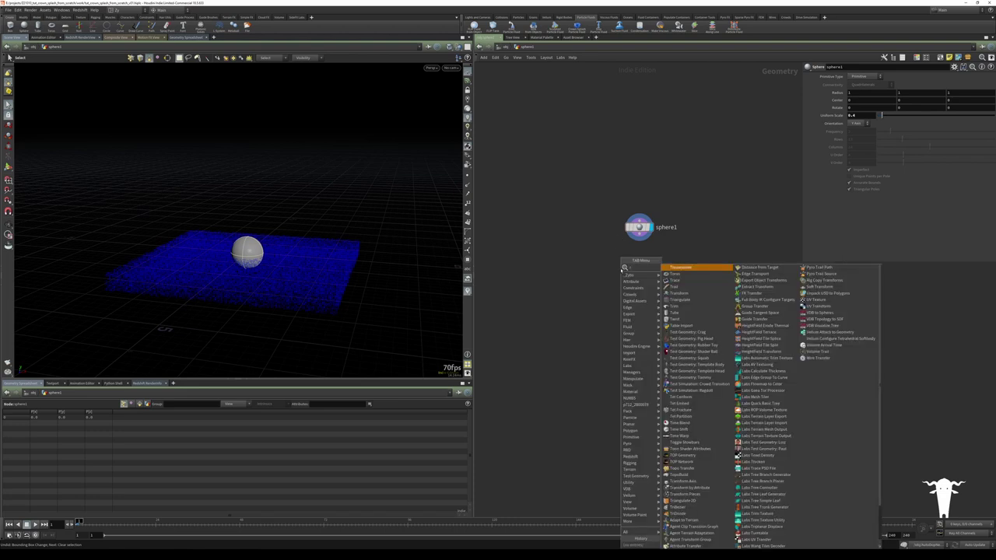
key(Down)
key(Down)
key(Down)
key(Down)
key(Return)
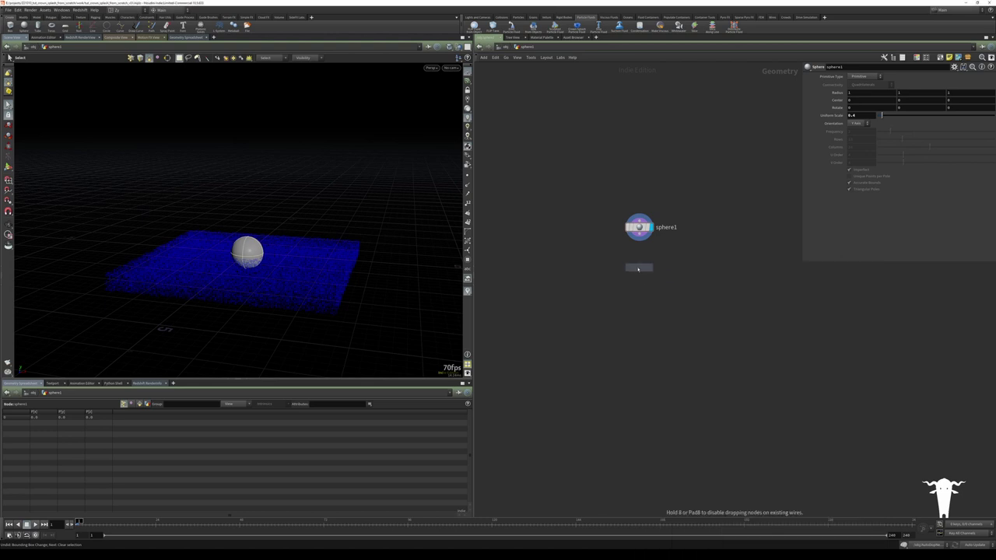
click(652, 267)
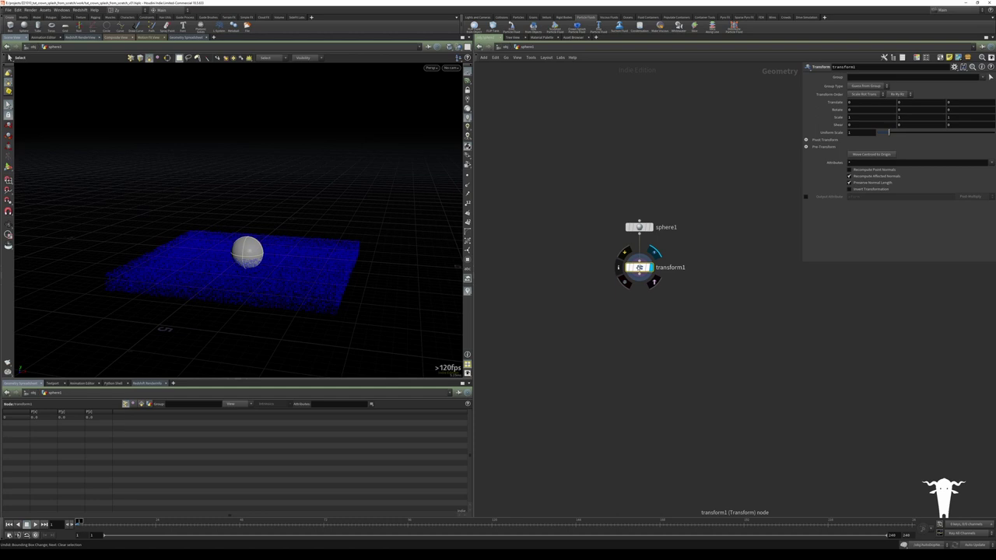
drag(640, 268, 640, 261)
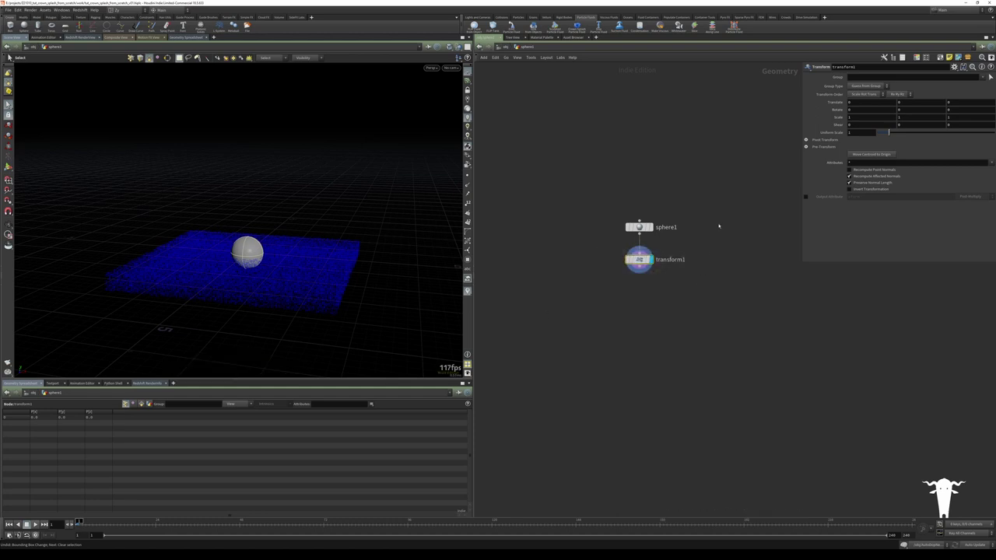
middle_drag(902, 101, 963, 85)
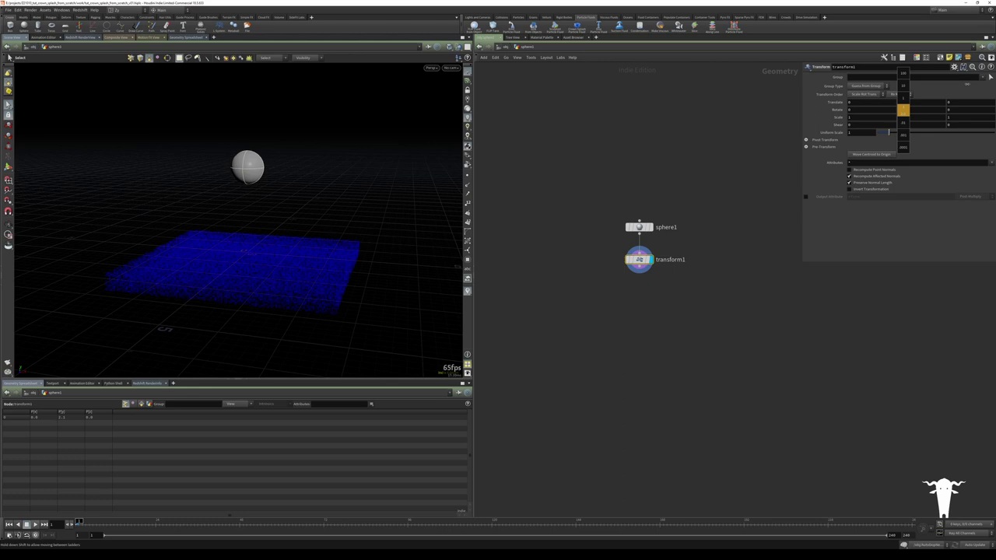
middle_drag(902, 112, 903, 111)
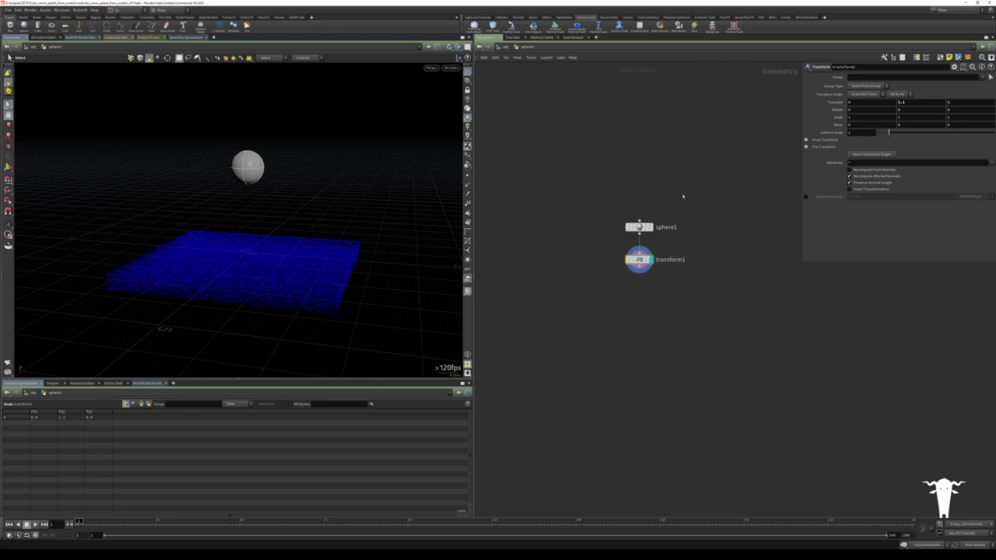
Set the sphere's primitive type to Polygon and its frequency to 7
drag(683, 196, 612, 261)
click(862, 76)
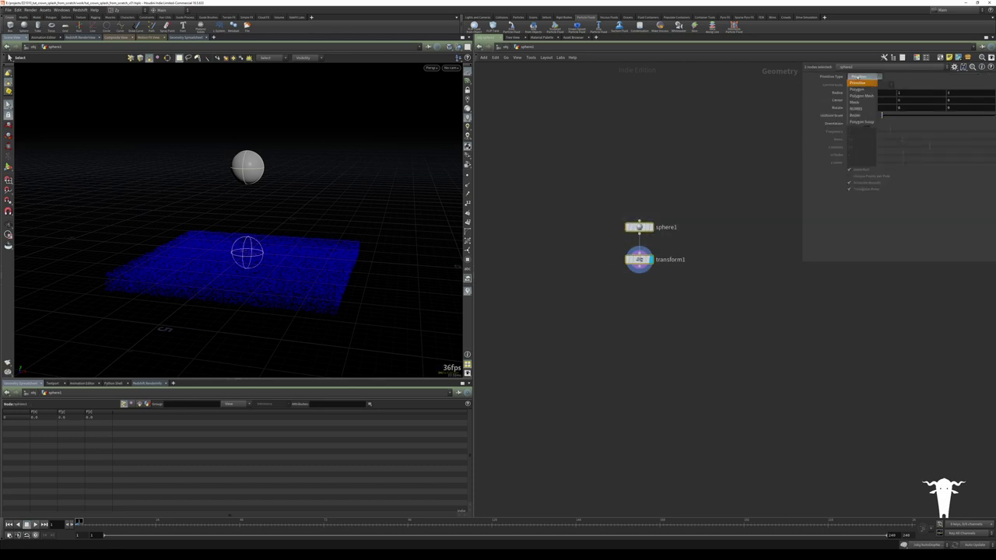
click(858, 89)
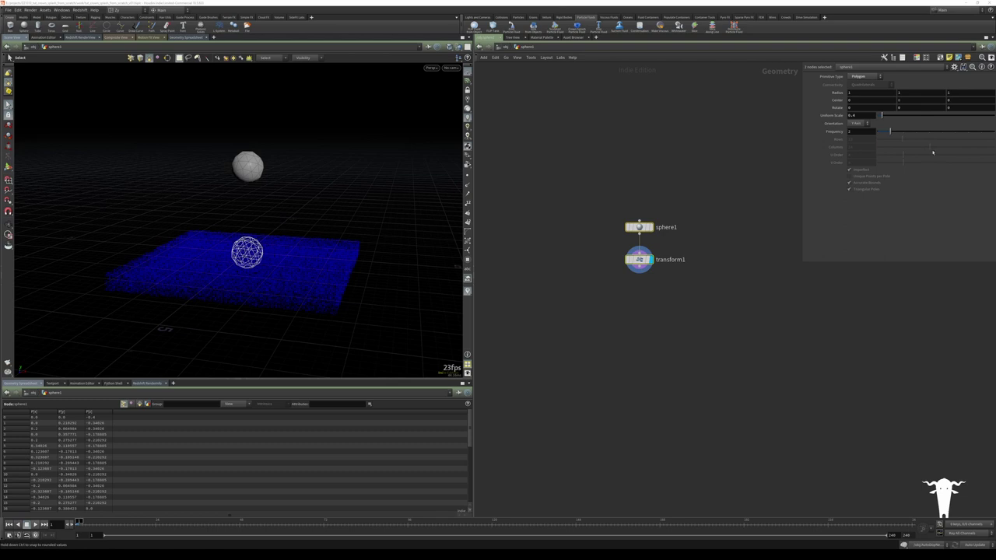
drag(948, 132, 956, 131)
drag(689, 196, 618, 233)
click(587, 241)
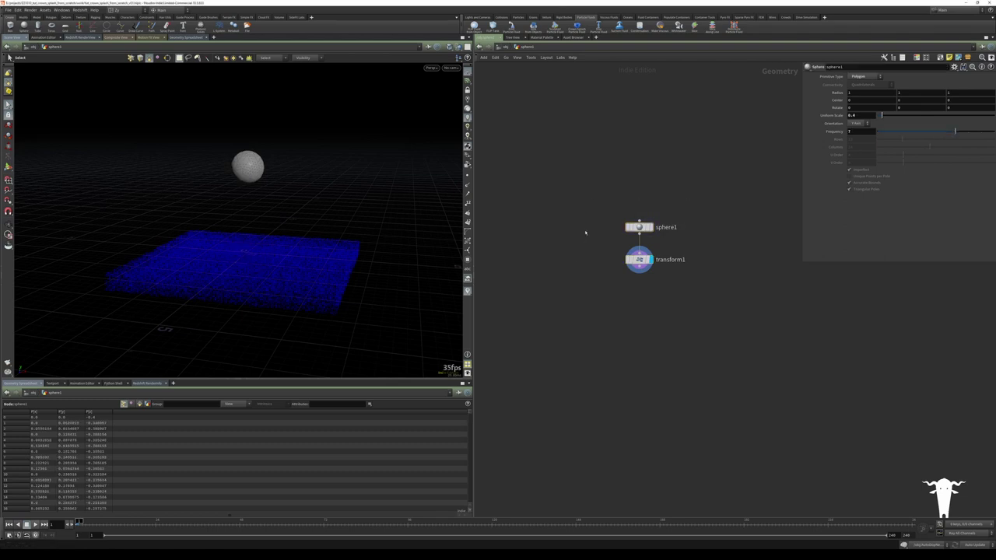
From the object level, make the sphere emit particle fluid into the FLIP tank
click(504, 47)
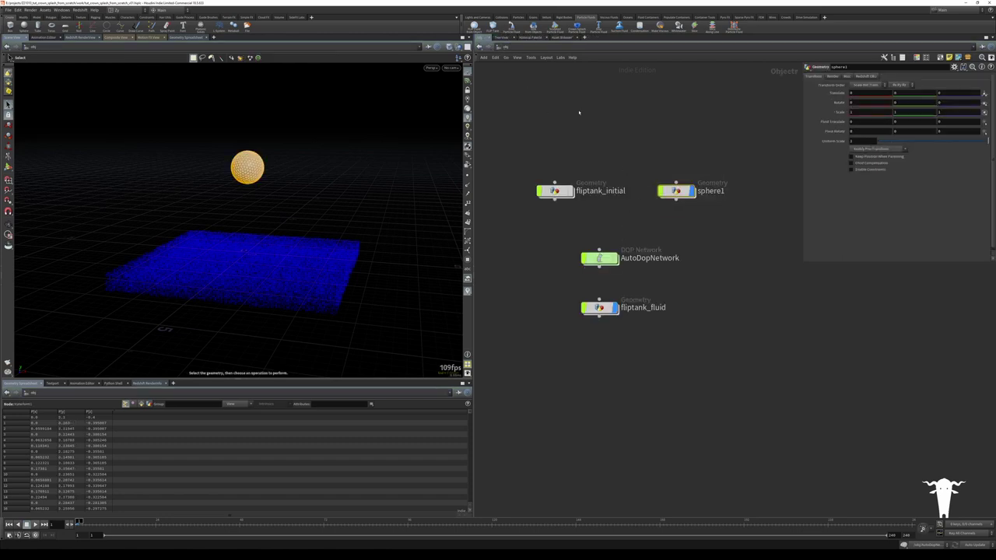
click(510, 26)
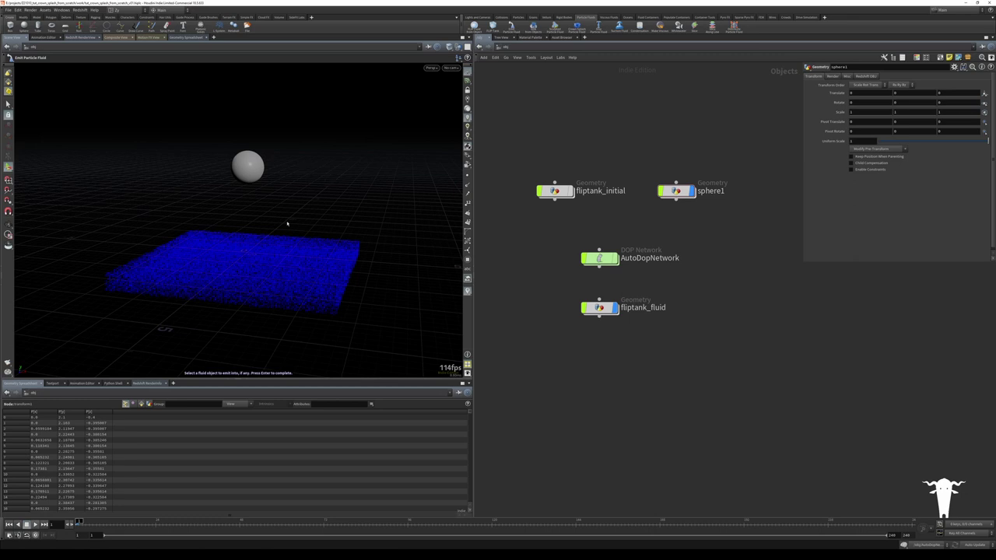
click(333, 252)
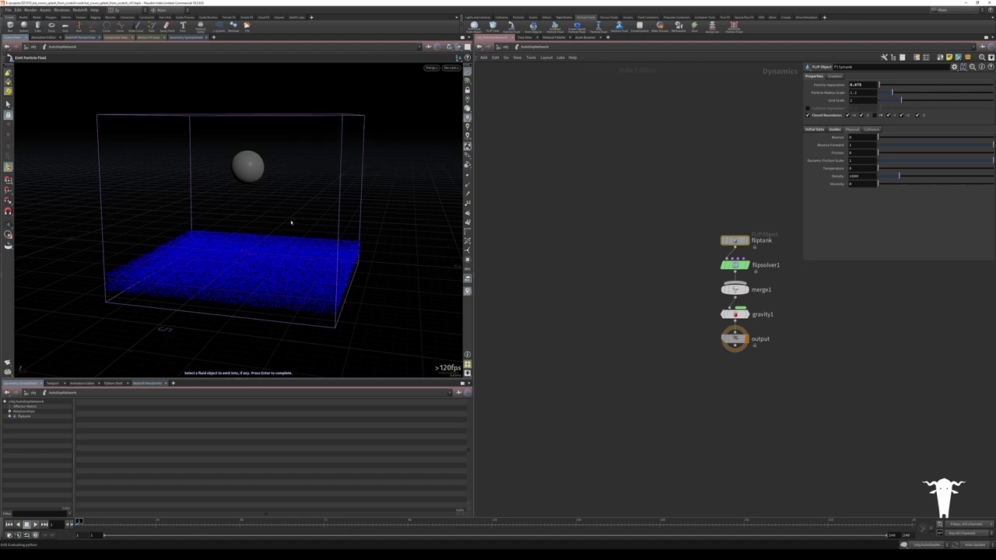
key(Return)
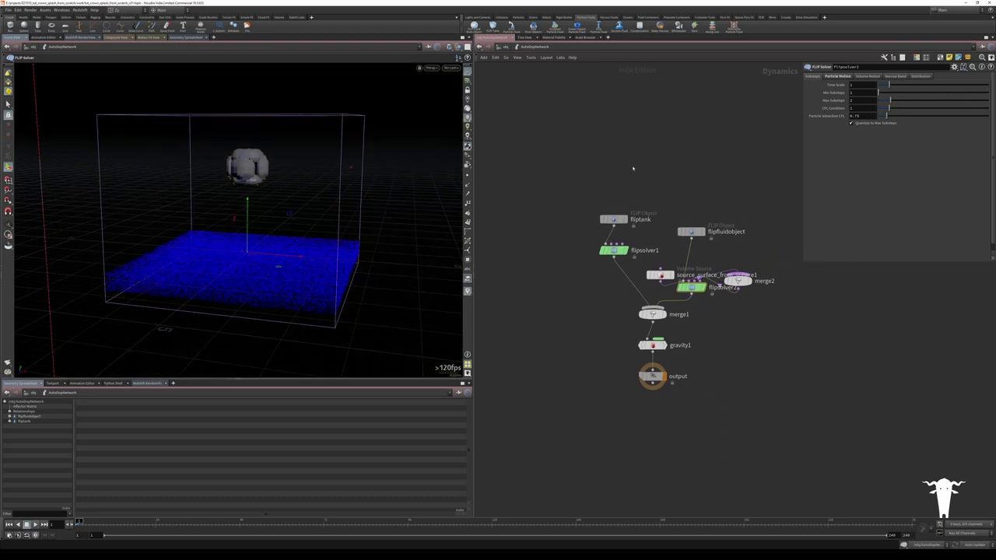
Lay out the dynamics network and delete the extra flipfluidobject, flipsolver2 and merge2 nodes
key(l)
middle_drag(632, 168, 575, 179)
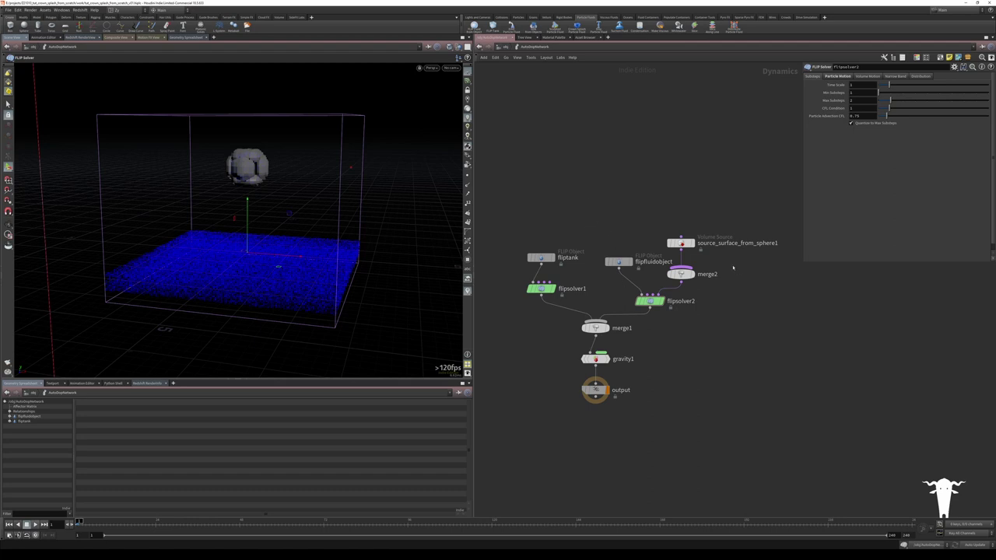
drag(732, 260, 606, 312)
key(Delete)
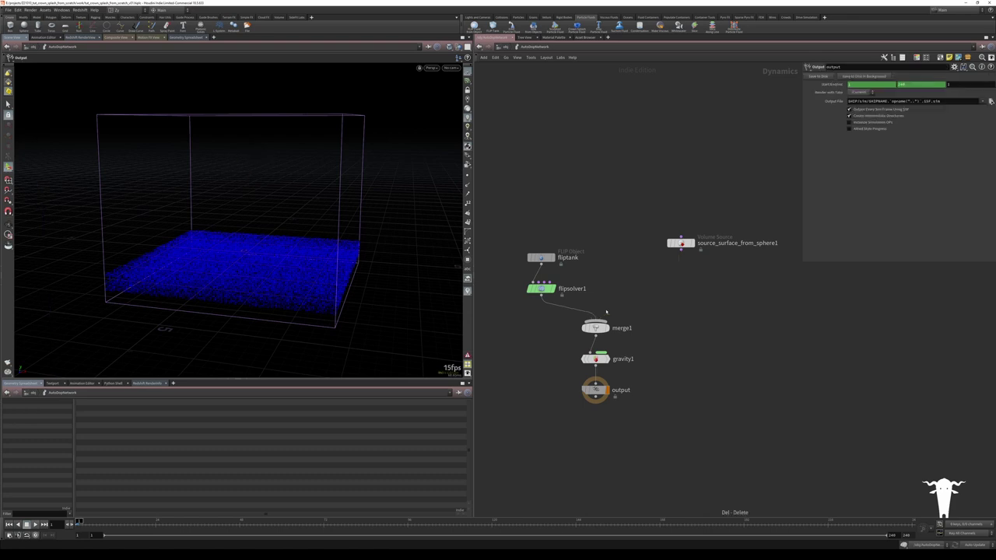
Rearrange the fliptank, flipsolver1 and sphere source nodes and connect source_surface_from_sphere1 to flipsolver1's last input
drag(541, 288, 596, 291)
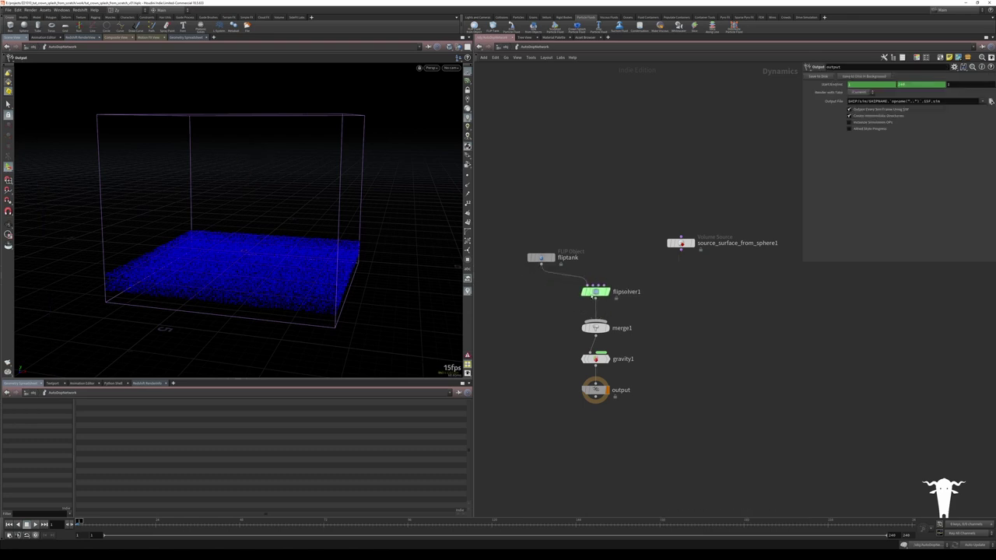
drag(542, 259, 529, 243)
mouse_move(676, 243)
mouse_down()
mouse_move(656, 233)
mouse_move(658, 247)
mouse_up()
click(604, 285)
click(661, 239)
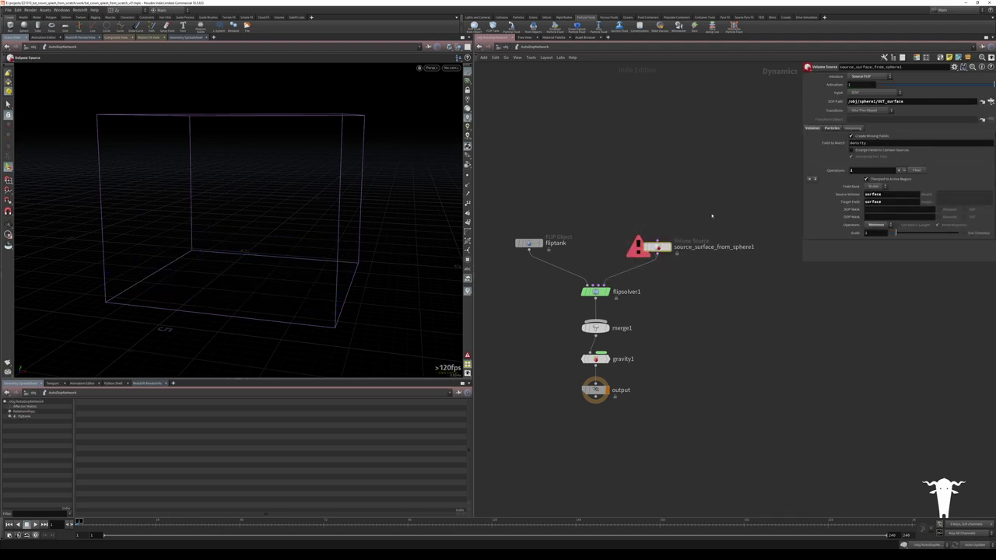
Examine the sphere Volume Source's SOP path together with its volume and particle settings
click(831, 128)
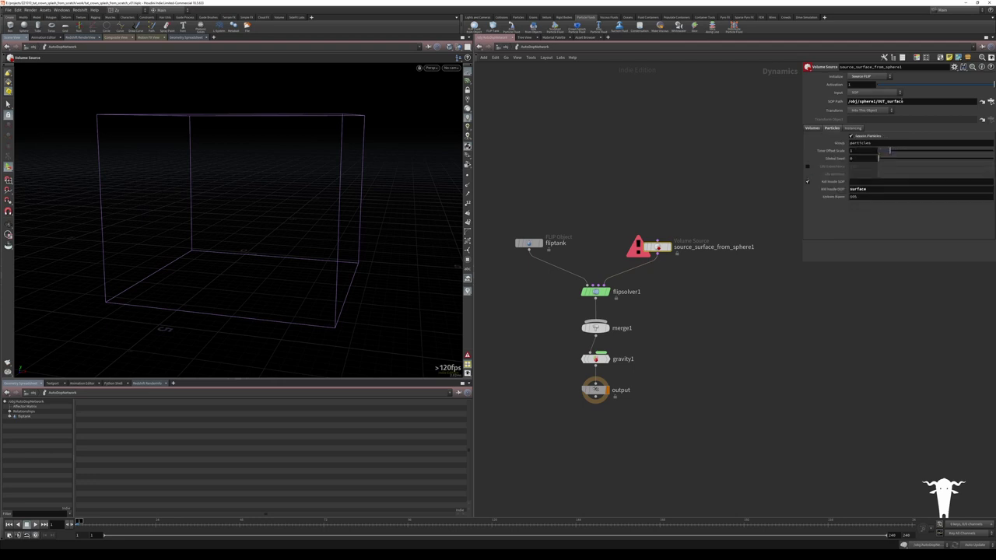
click(909, 101)
click(809, 128)
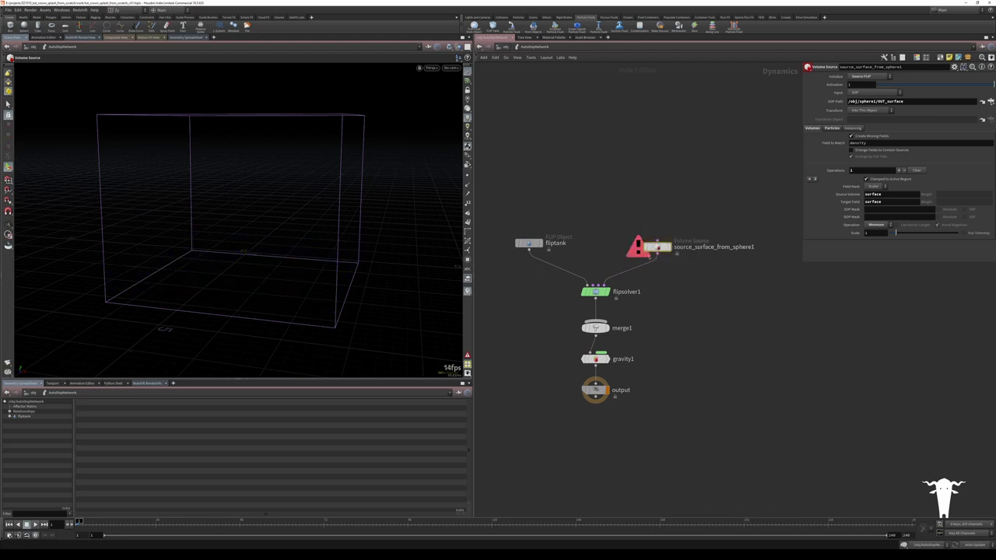
click(919, 100)
click(832, 128)
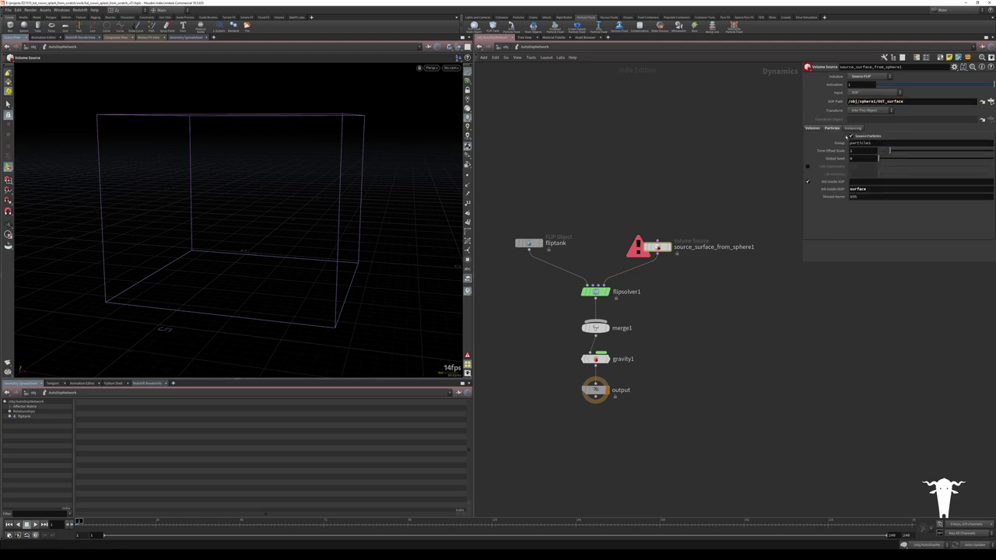
In sphere1's create_surface FLIP Source, repair the voxel size reference so it reads the fliptank's particle separation, and disable the shell thickness
click(812, 128)
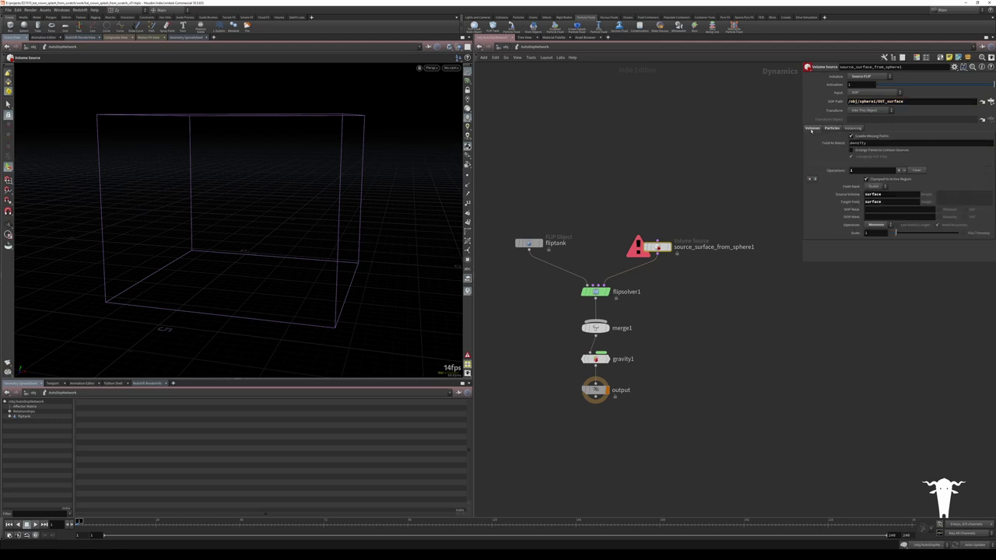
click(589, 291)
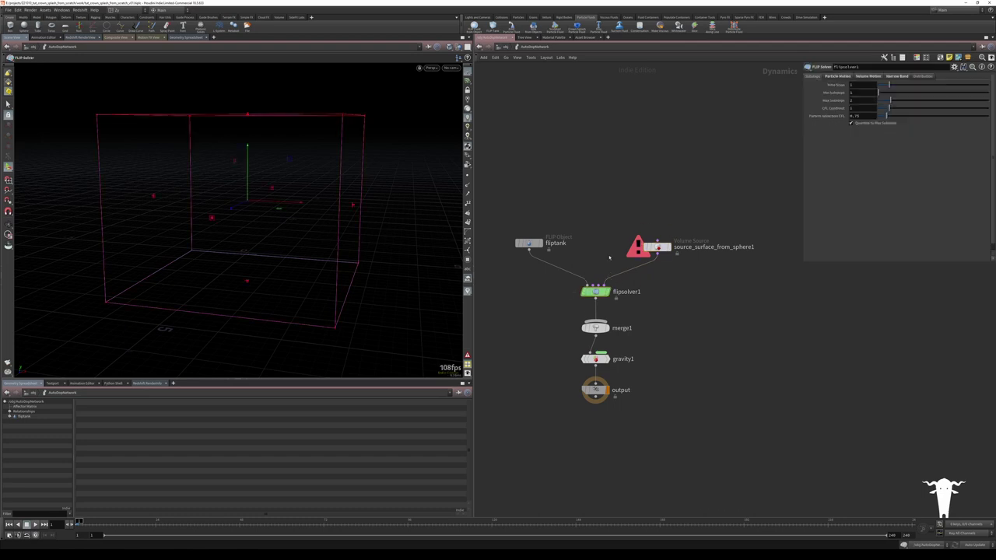
click(502, 47)
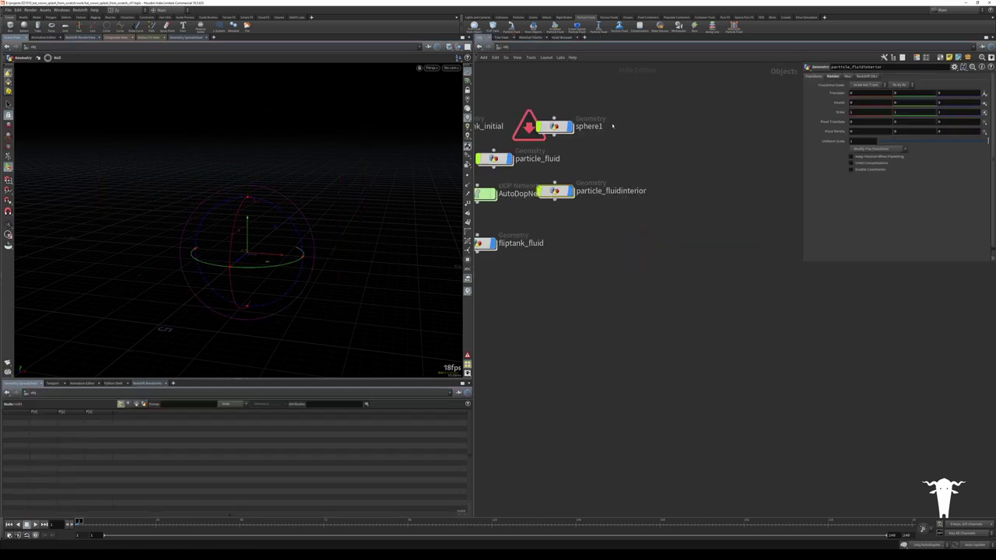
middle_drag(613, 124, 721, 178)
double_click(662, 182)
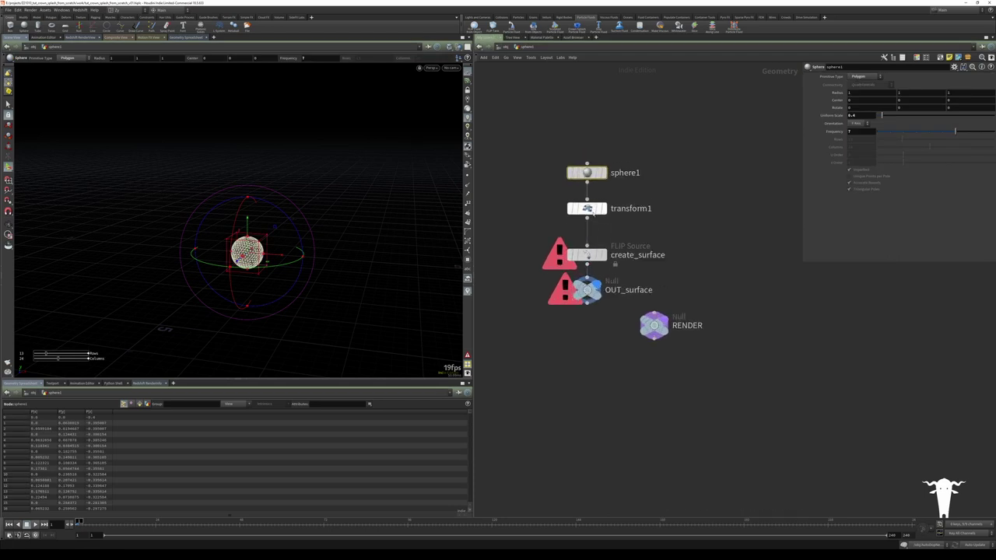
drag(582, 255, 581, 251)
click(583, 250)
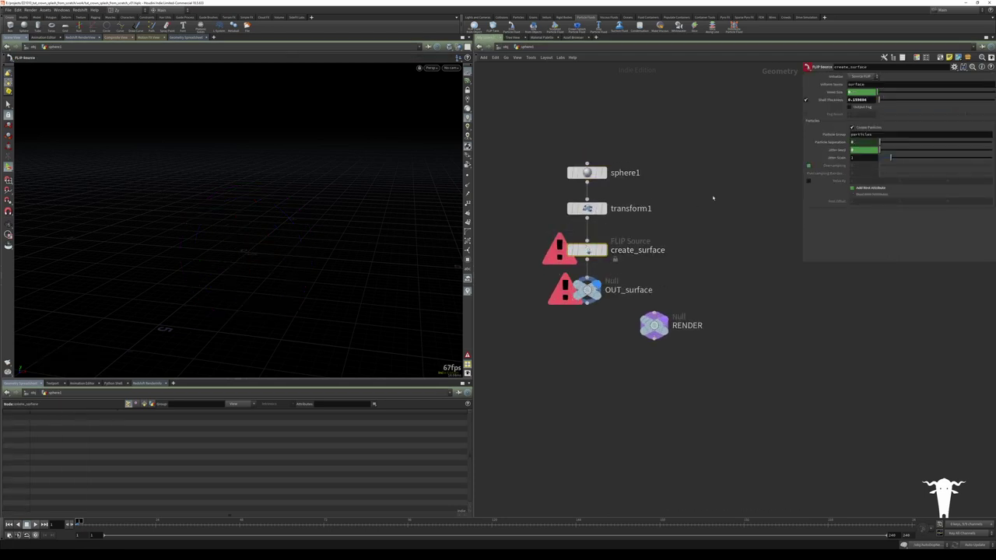
click(839, 92)
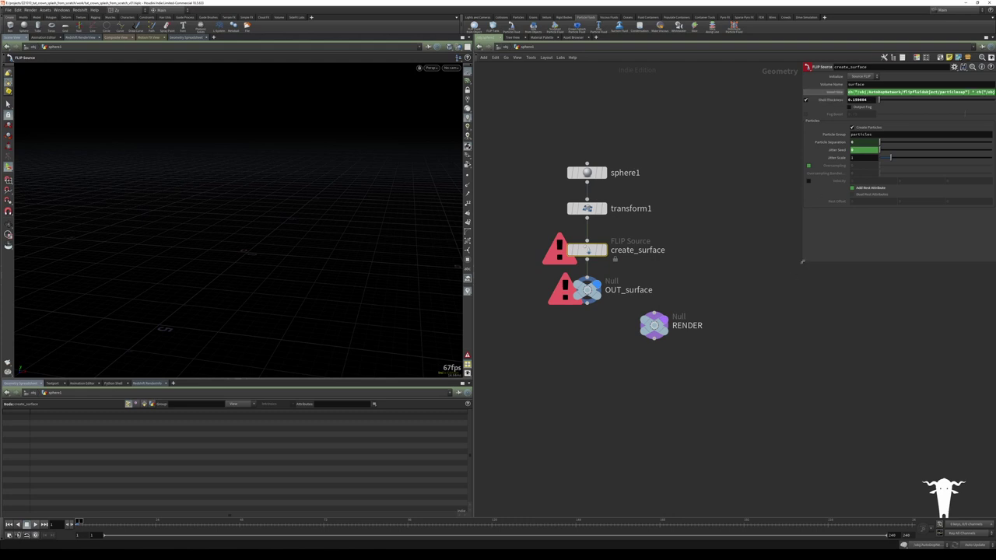
drag(802, 261, 670, 266)
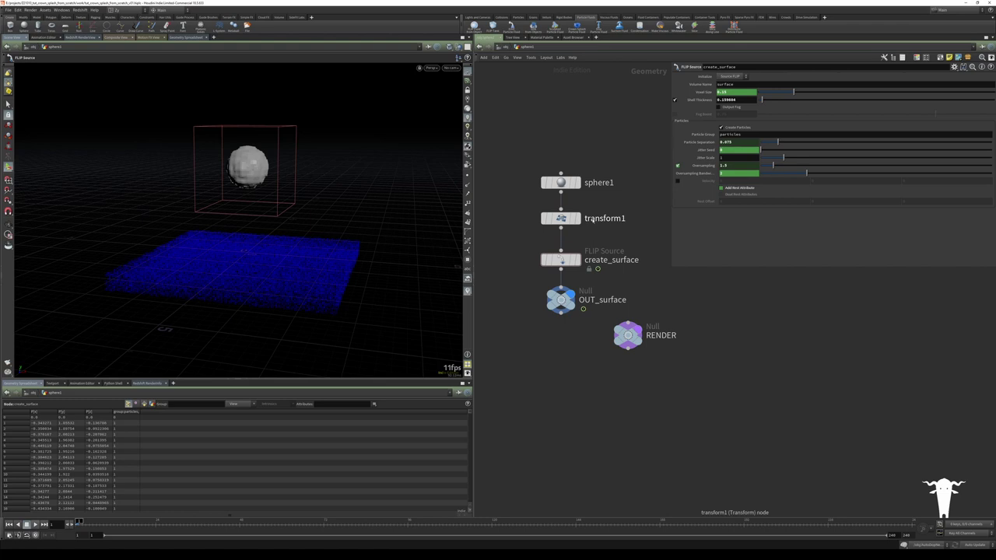
click(675, 100)
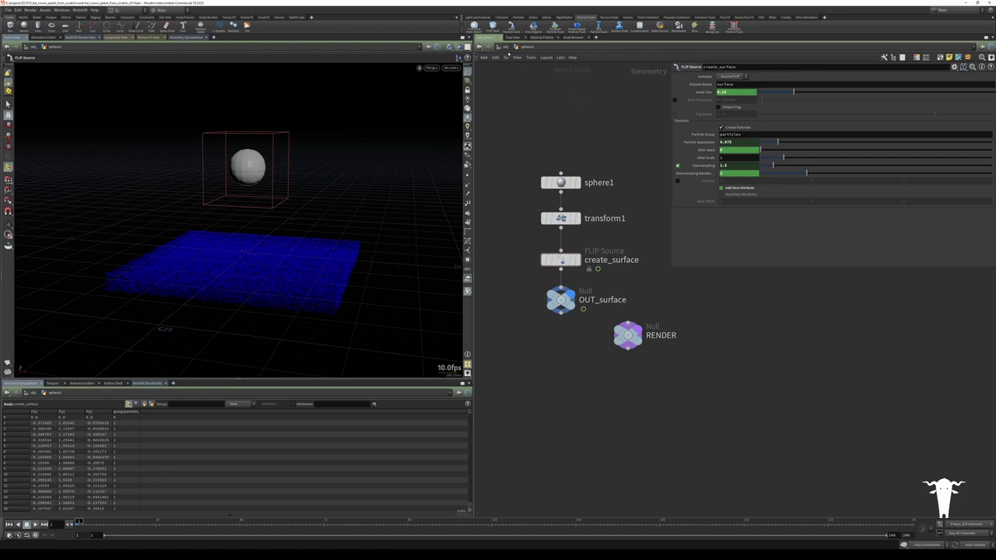
At the object level, delete the unneeded particle_fluid and particle_fluidinterior objects
key(u)
key(p)
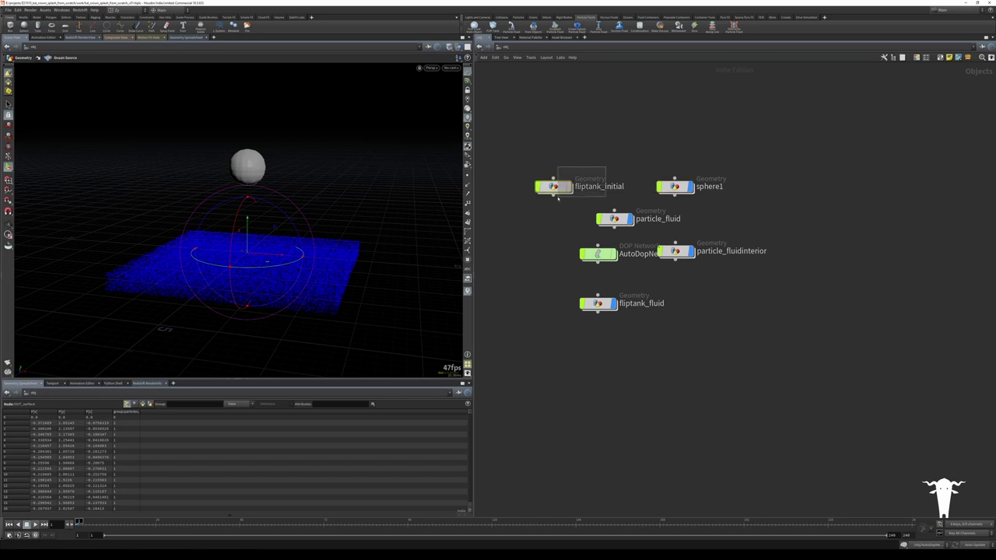
click(615, 218)
double_click(615, 219)
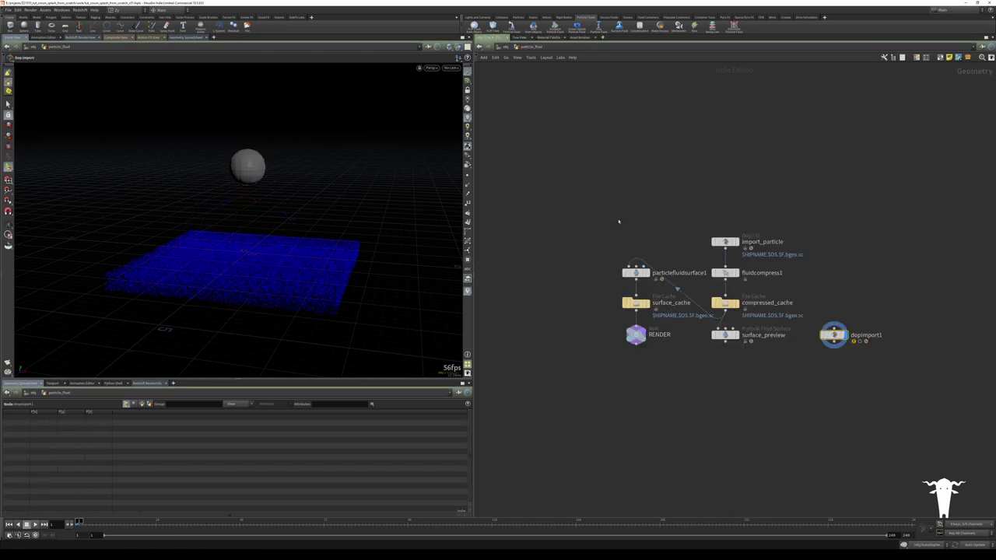
key(u)
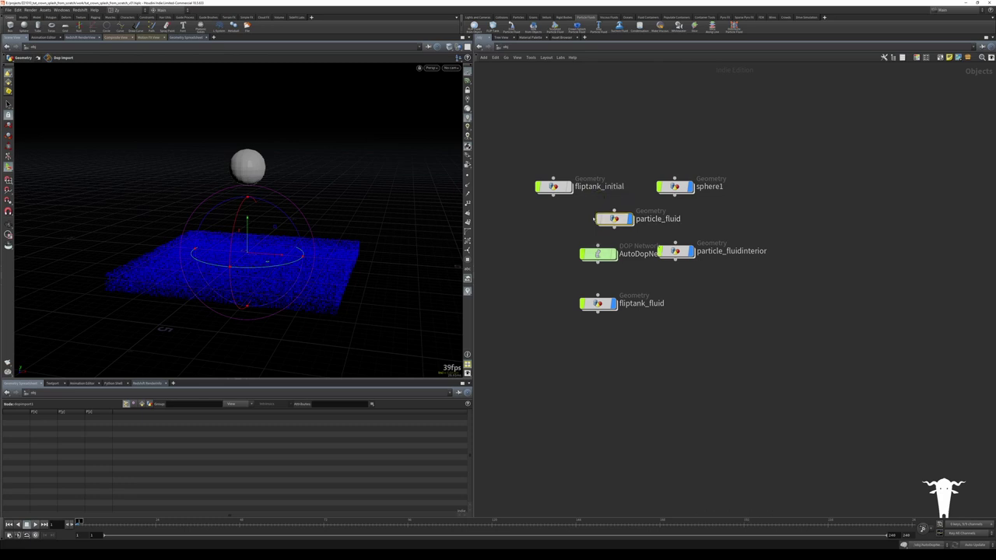
key(Delete)
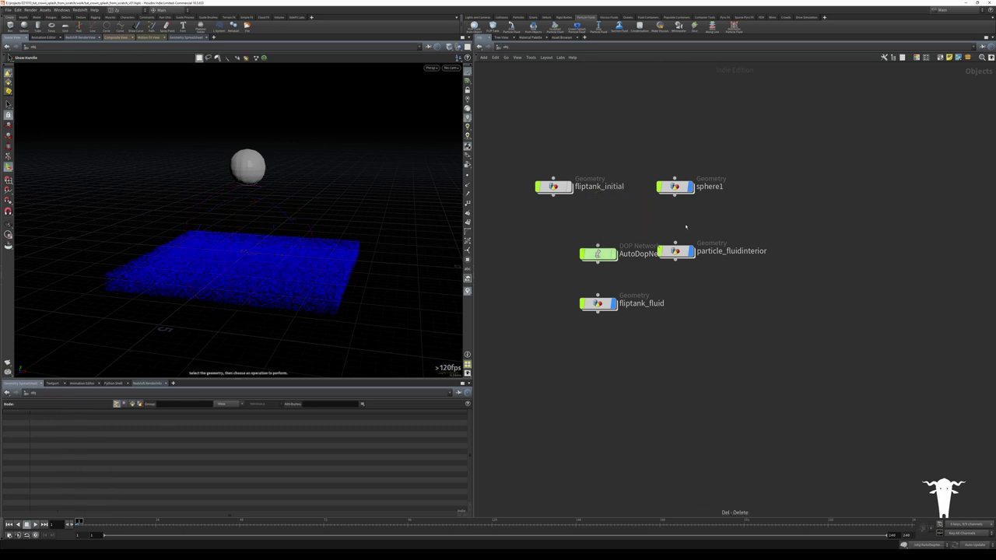
click(677, 252)
key(Delete)
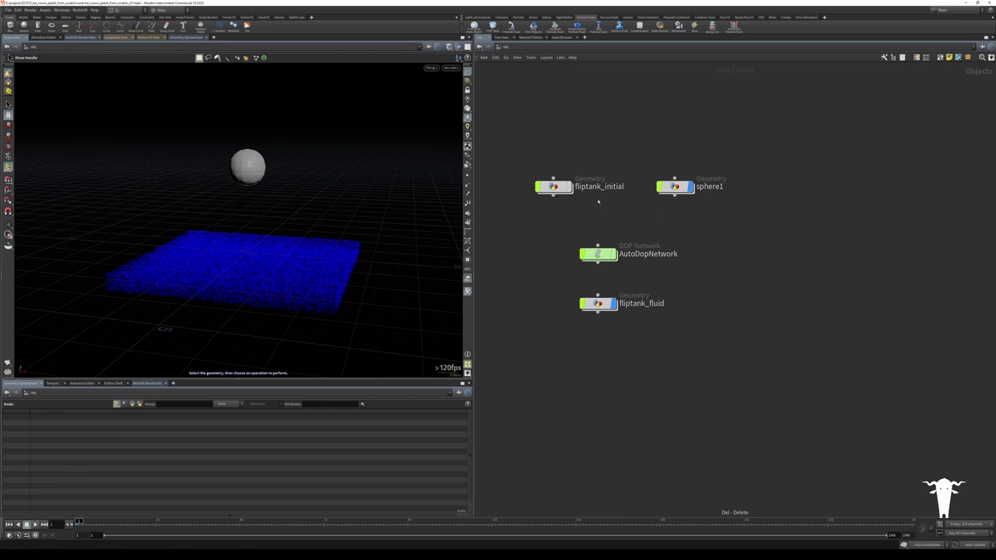
Rename the sphere1 object as droplet, place it beside fliptank_initial above AutoDopNetwork and turn off its display
drag(675, 187, 658, 188)
click(689, 186)
text(droplet)
key(Return)
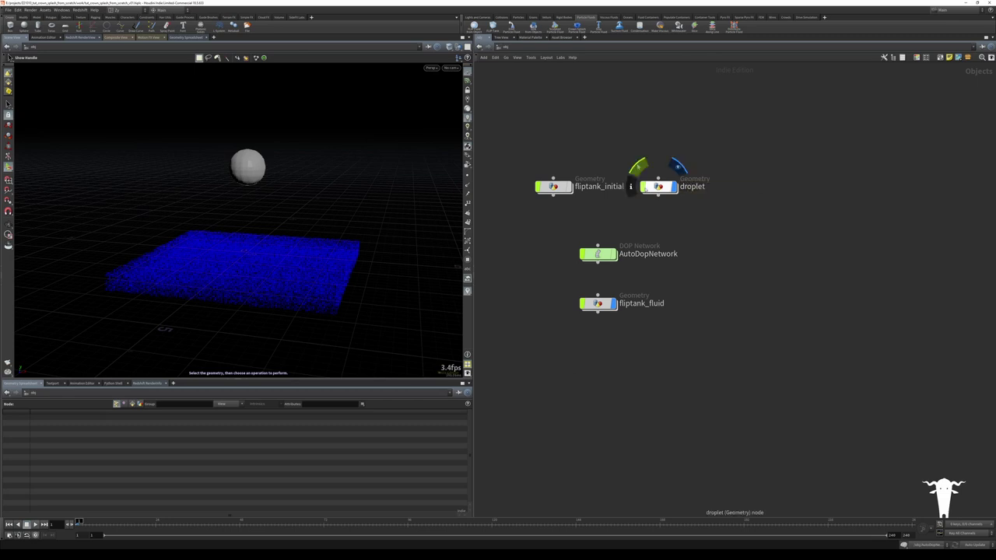
drag(658, 186, 651, 203)
drag(553, 186, 550, 200)
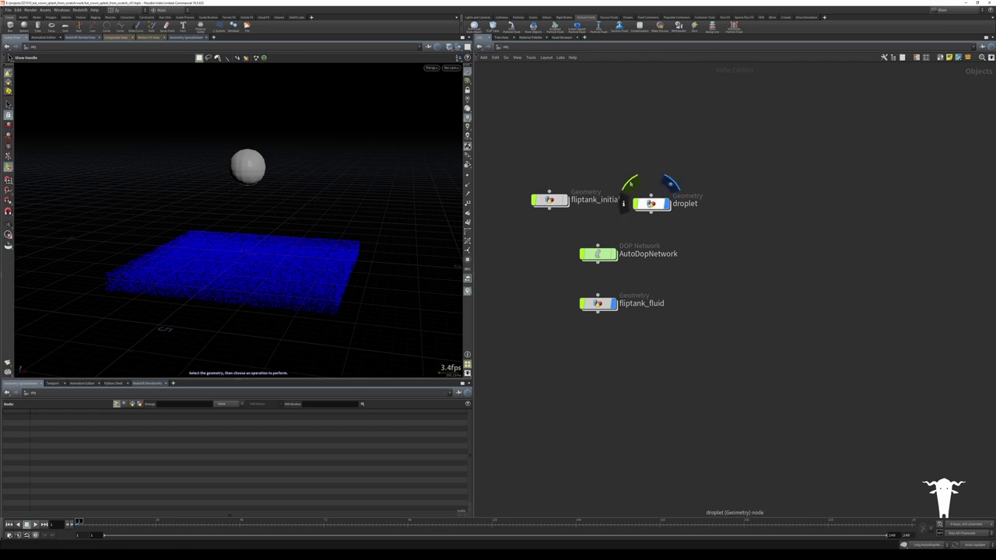
drag(647, 204, 651, 201)
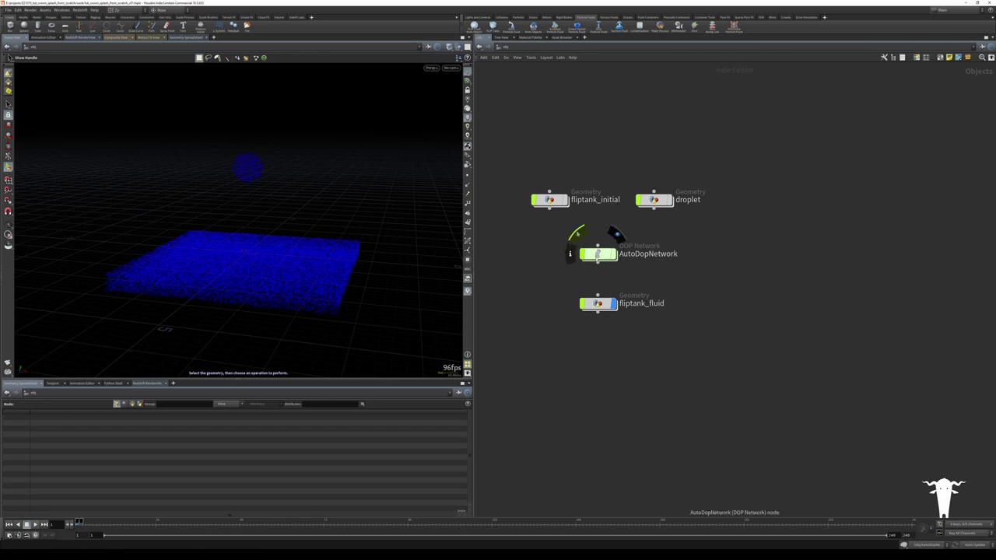
Inside AutoDopNetwork, delete the merge1 node so flipsolver1 feeds gravity1 directly
double_click(597, 254)
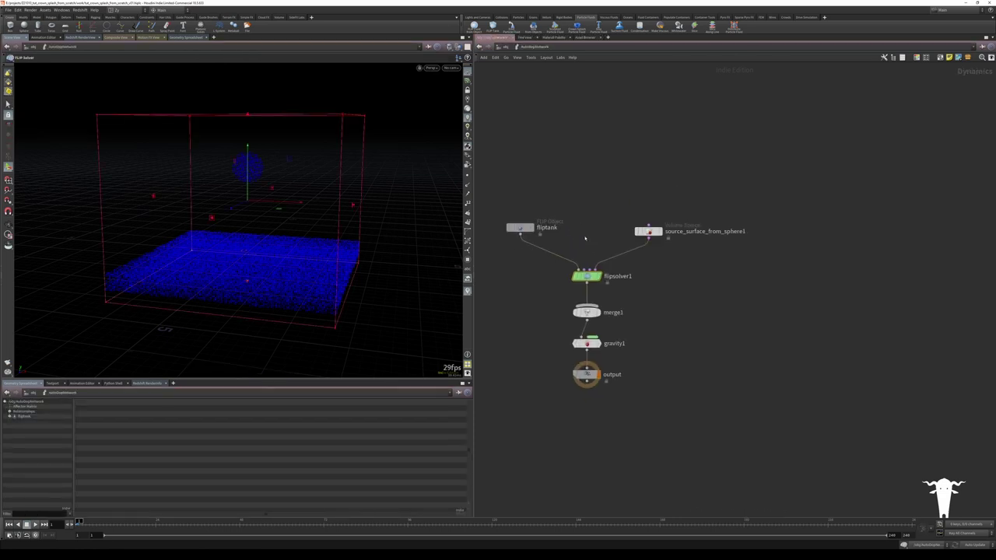
drag(616, 213, 675, 252)
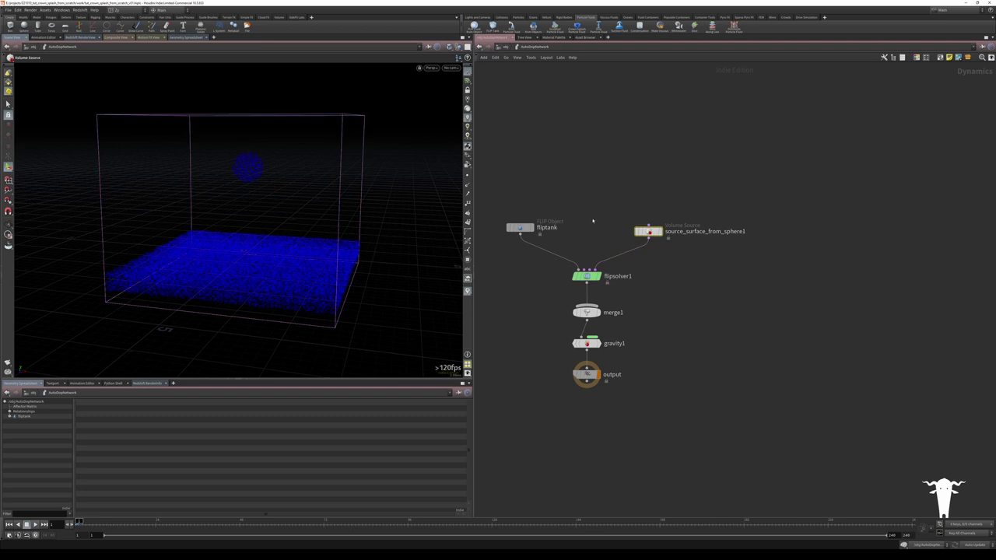
drag(556, 314, 593, 314)
key(Delete)
middle_drag(538, 212, 552, 244)
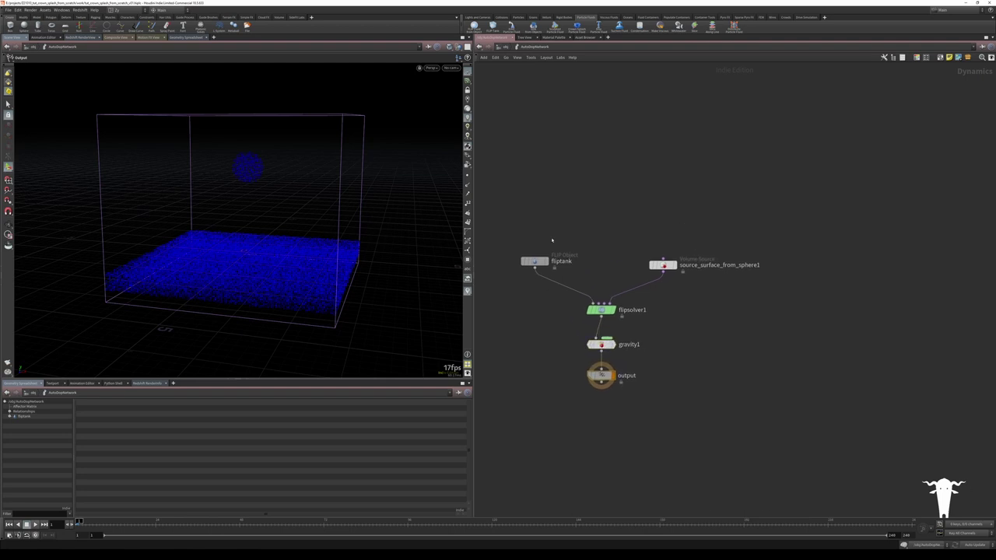
Set the fliptank's particle separation to 0.05 and its grid scale to 1.5
drag(535, 261, 537, 270)
key(p)
middle_drag(603, 203, 591, 226)
drag(725, 85, 736, 85)
text(5)
key(Return)
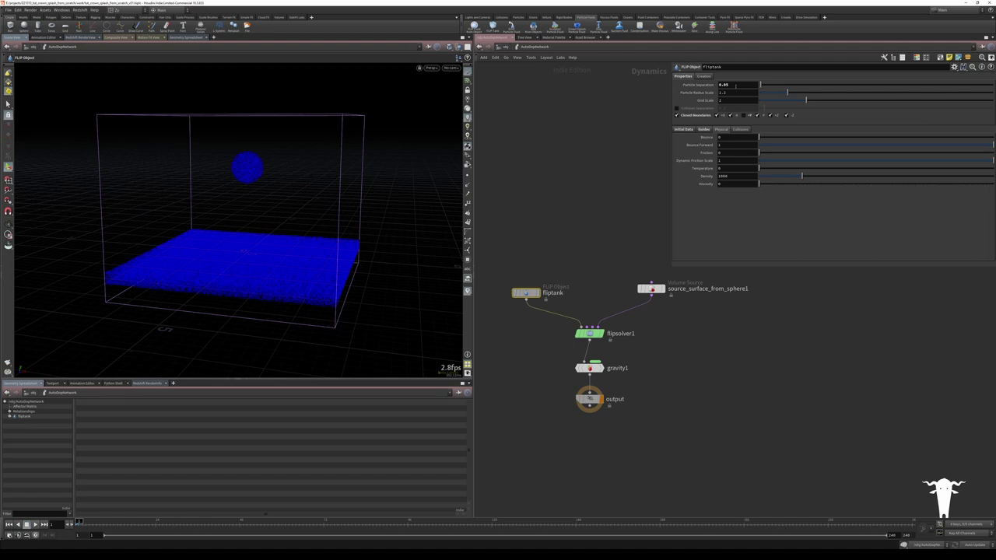
drag(702, 104, 701, 107)
text(1.5)
key(Return)
click(722, 99)
middle_drag(637, 135, 626, 137)
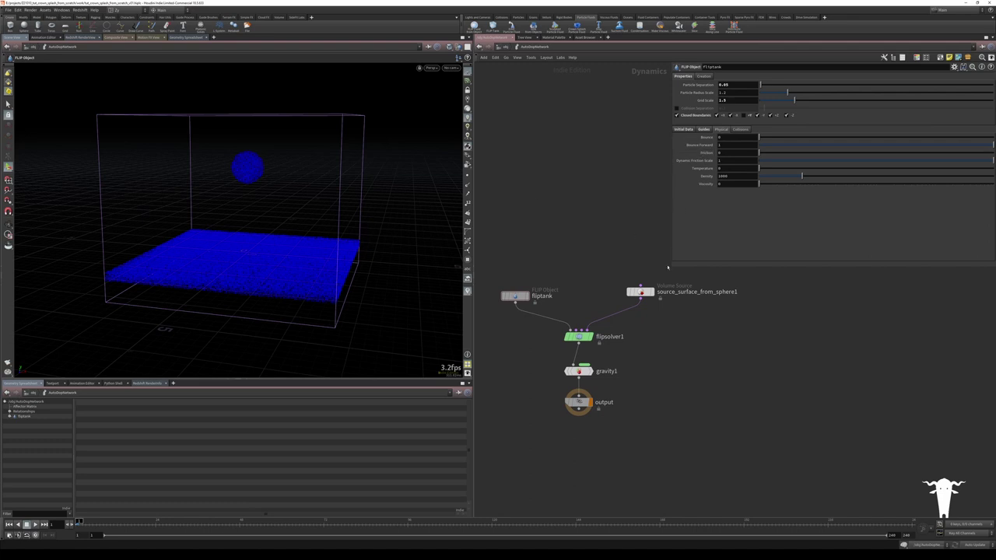
Examine flipsolver1's surface tension settings and the fliptank's initial data, and move the sphere source node slightly away from the fliptank
drag(673, 265, 704, 257)
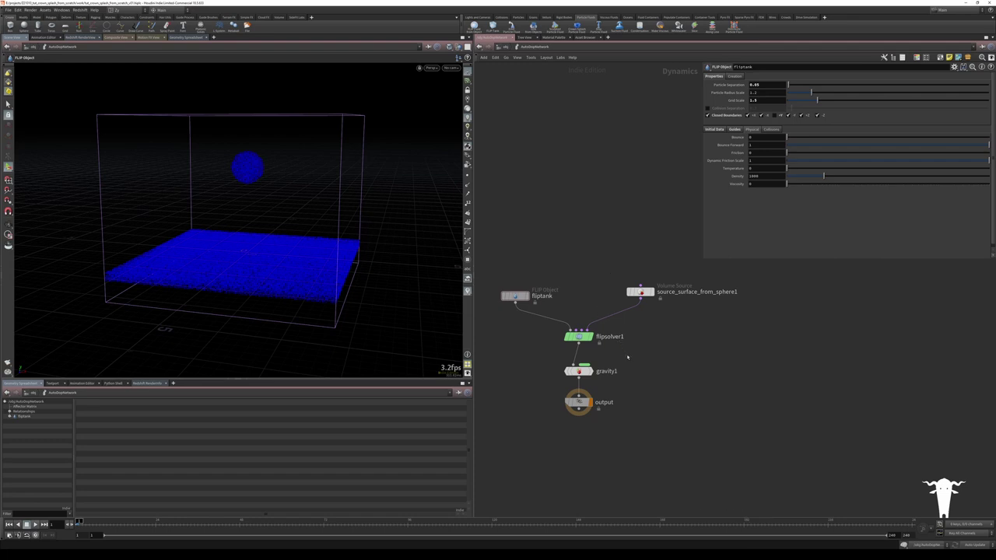
click(575, 335)
click(759, 76)
click(837, 132)
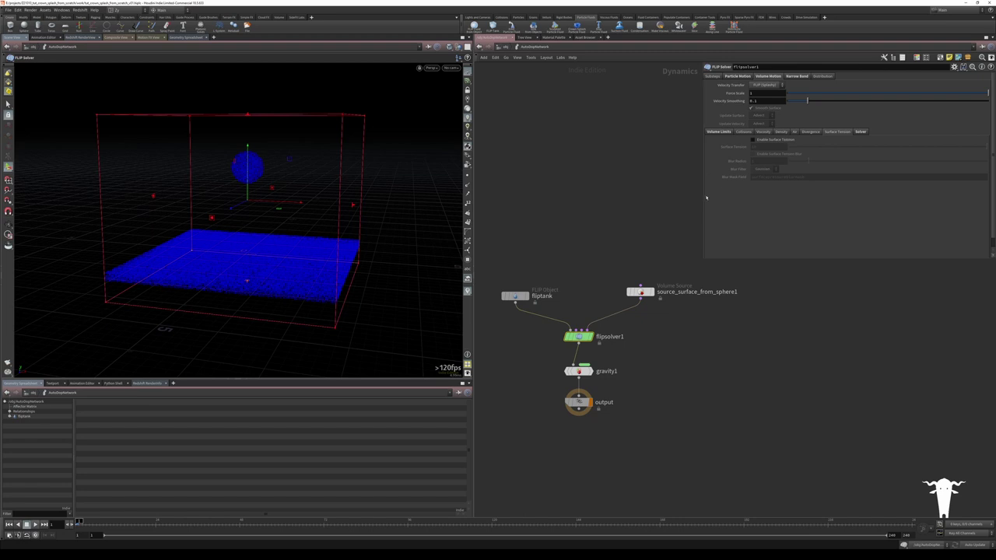
click(514, 297)
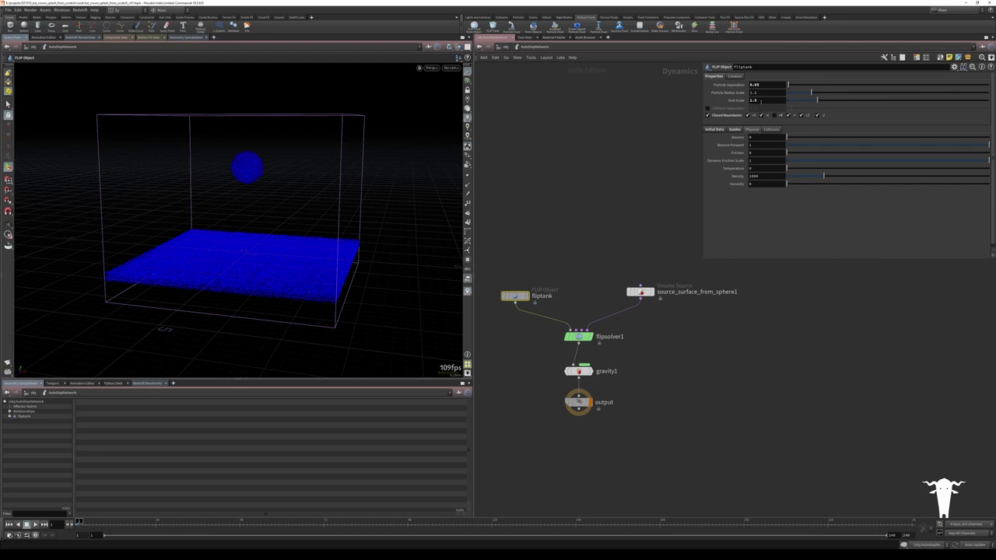
click(735, 130)
click(723, 131)
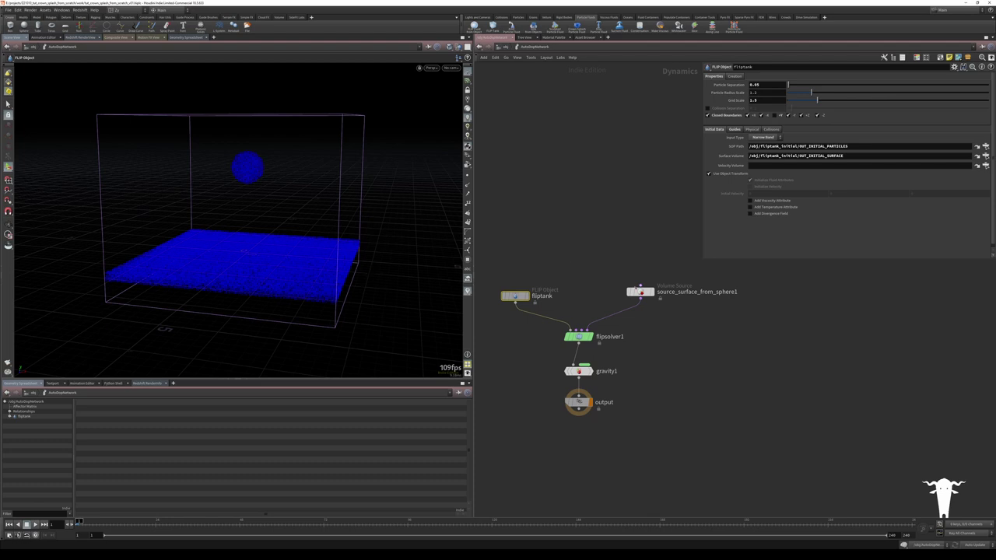
drag(639, 292, 652, 296)
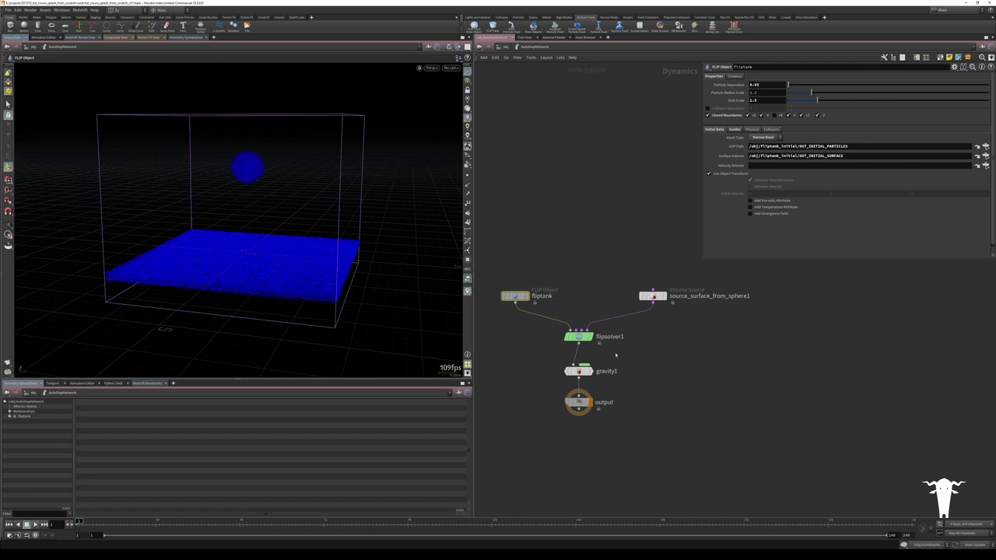
Set flipsolver1's velocity transfer to APIC (Swirly) and review its solver, volume limits and substep settings
click(582, 337)
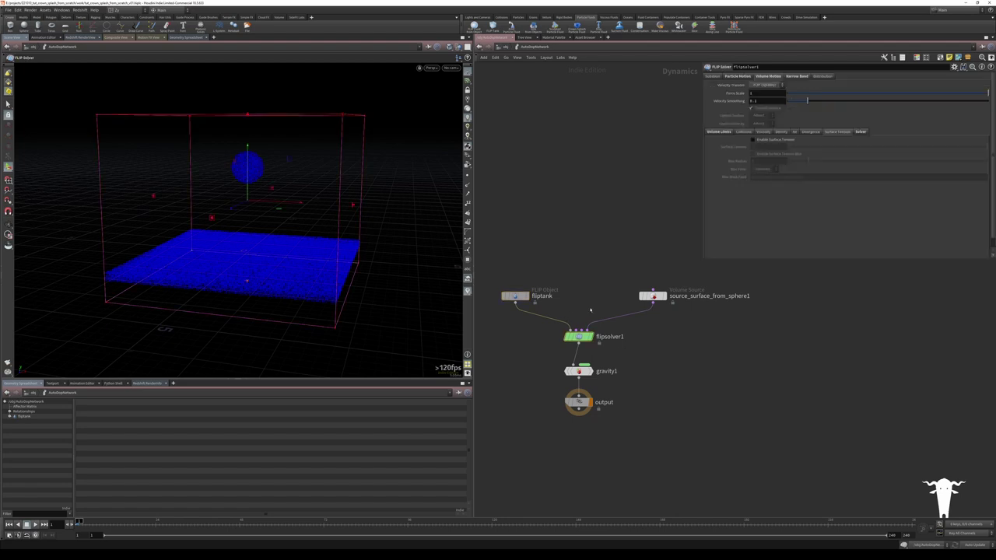
click(765, 84)
click(760, 102)
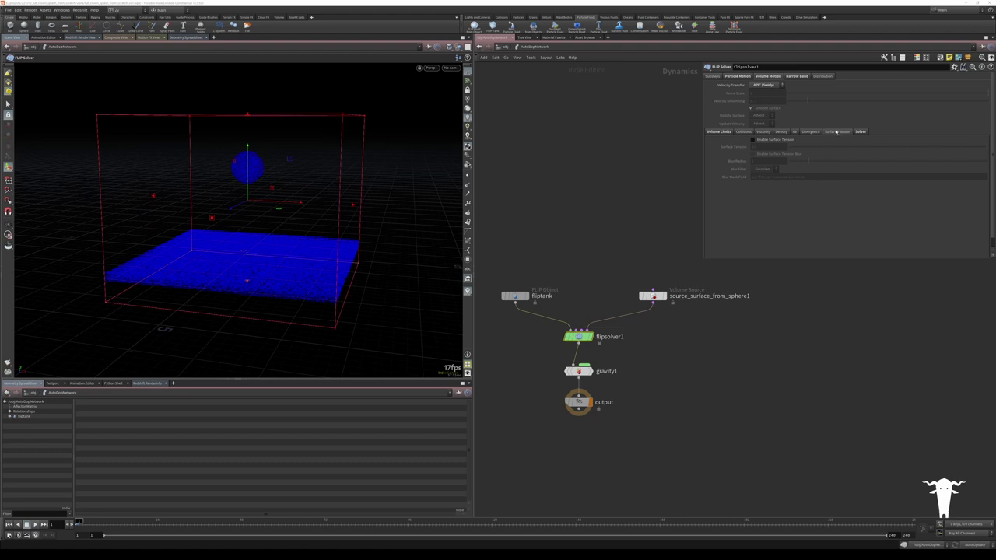
click(860, 132)
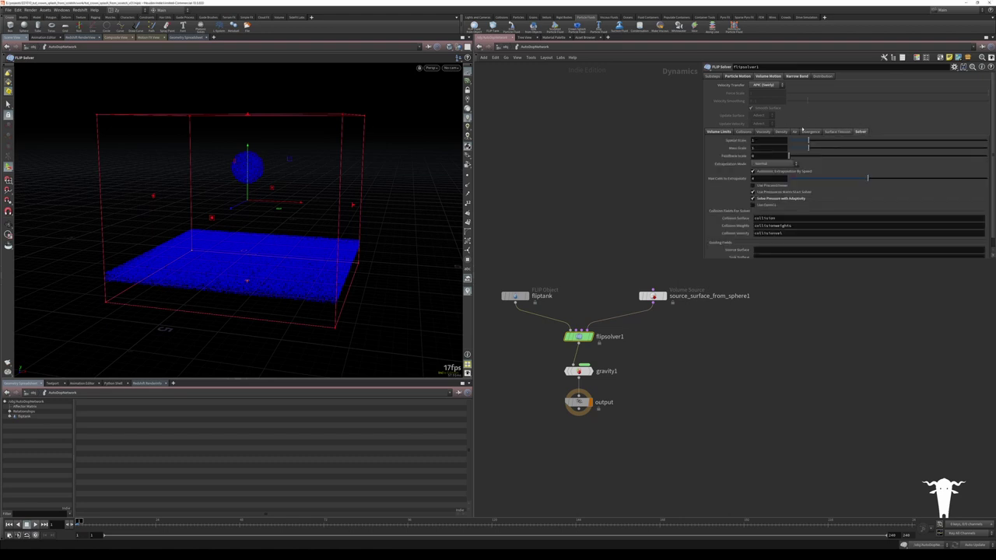
click(720, 132)
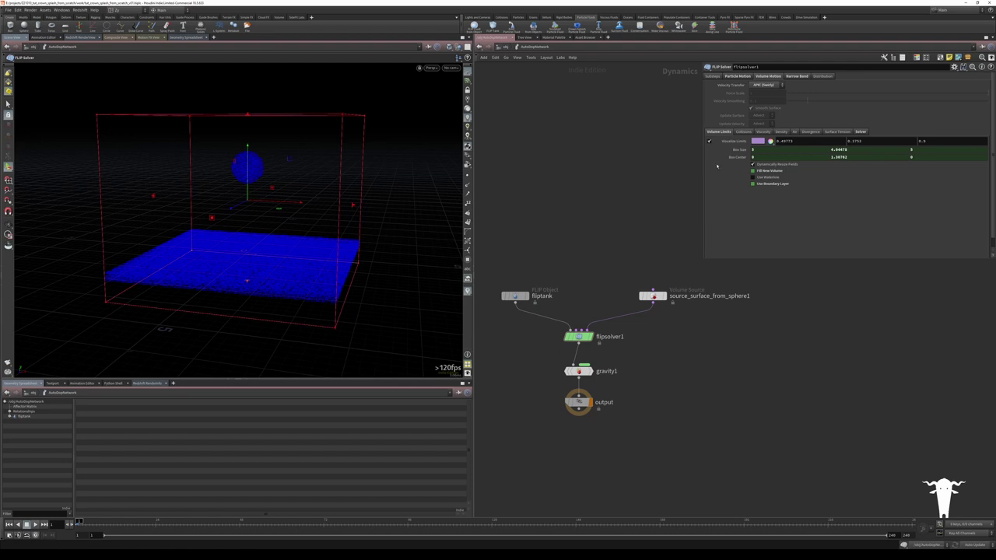
click(737, 76)
click(713, 77)
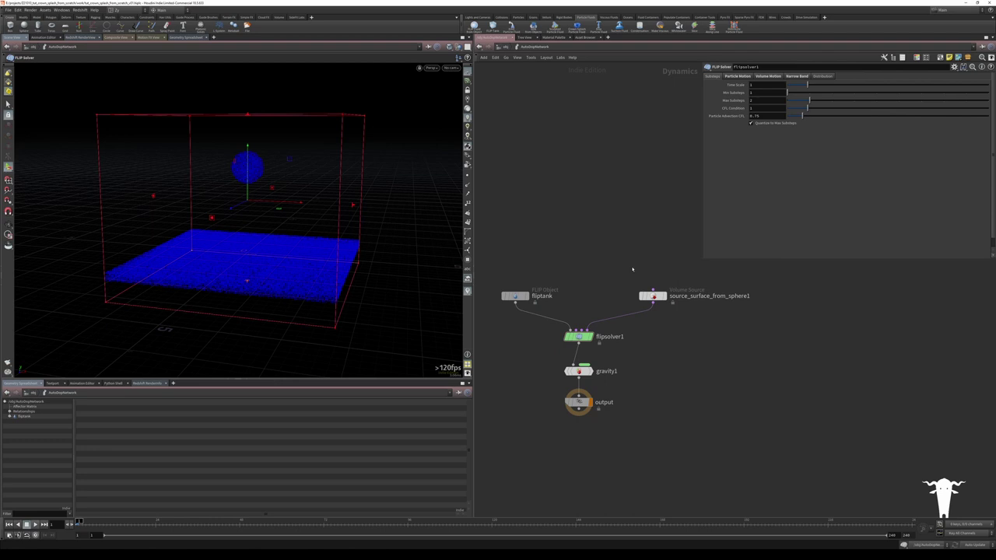
Set the activation of source_surface_from_sphere1 to $FF == 1 and move the source and fliptank nodes closer together above flipsolver1
click(652, 296)
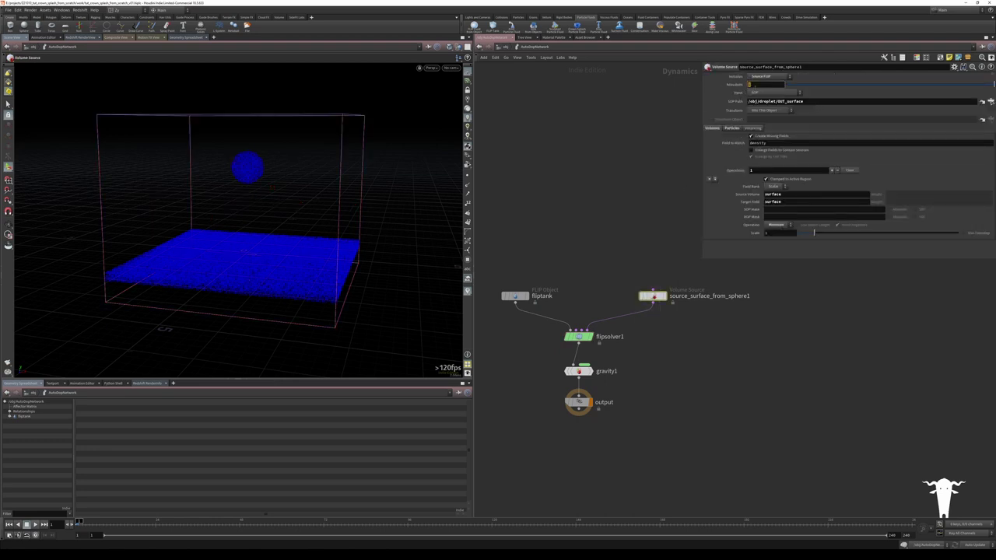
text($FF == 1)
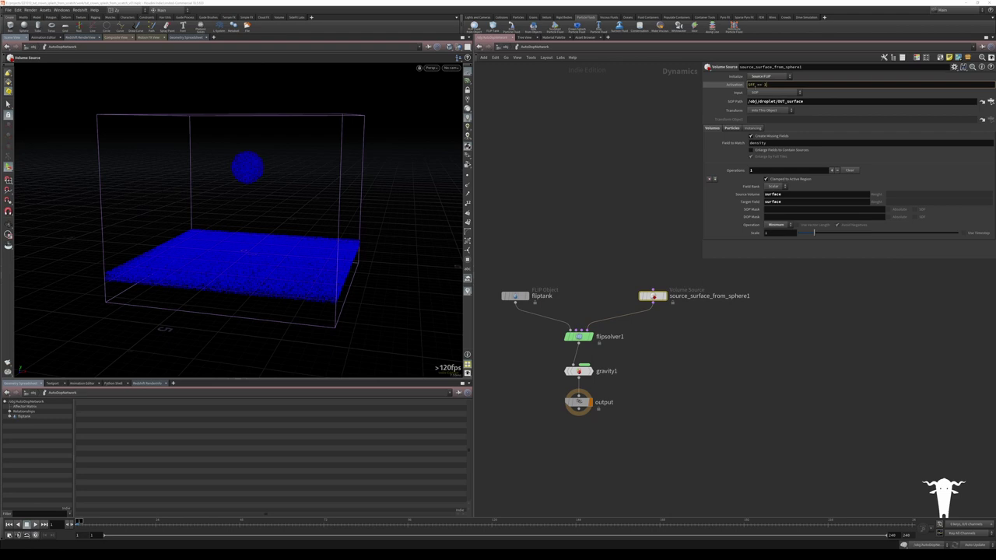
key(Return)
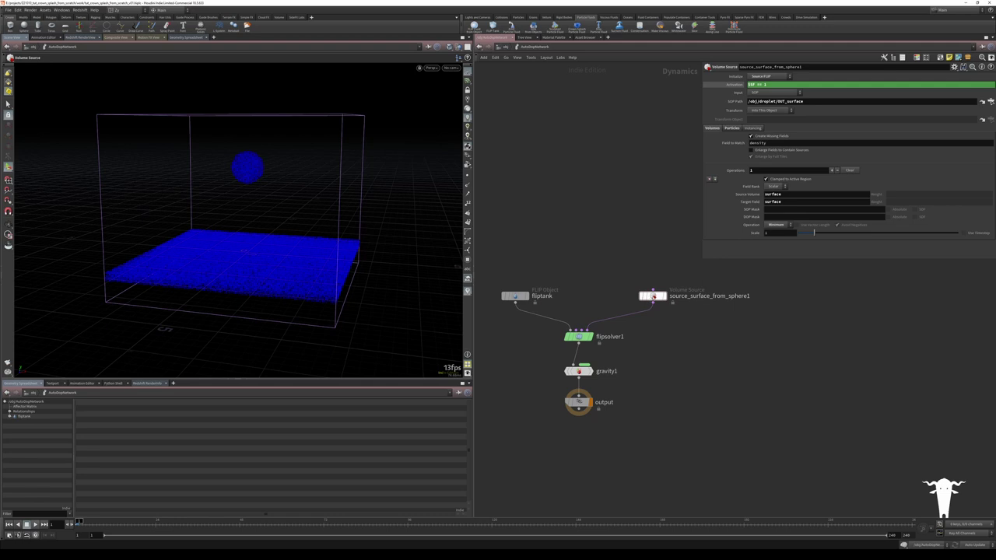
drag(652, 296, 639, 301)
drag(515, 297, 521, 299)
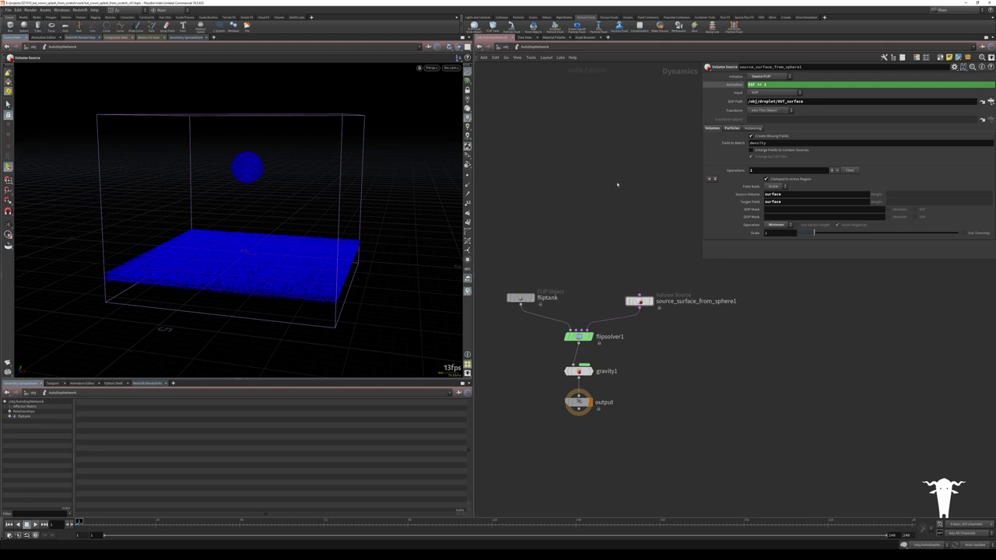
Play the tank simulation to check the droplet splash, replay it from the start, and return to the first frame
click(35, 525)
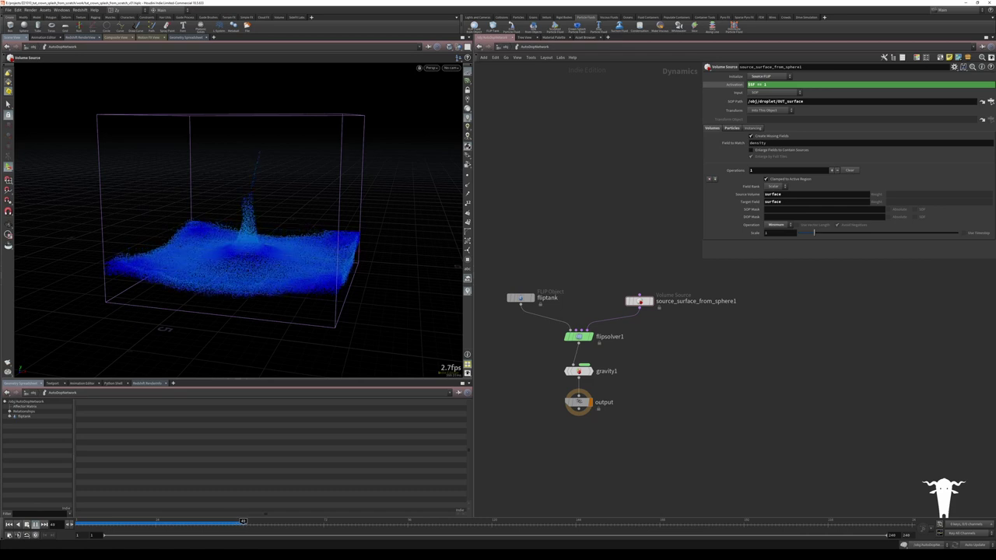
click(28, 526)
click(9, 527)
click(35, 523)
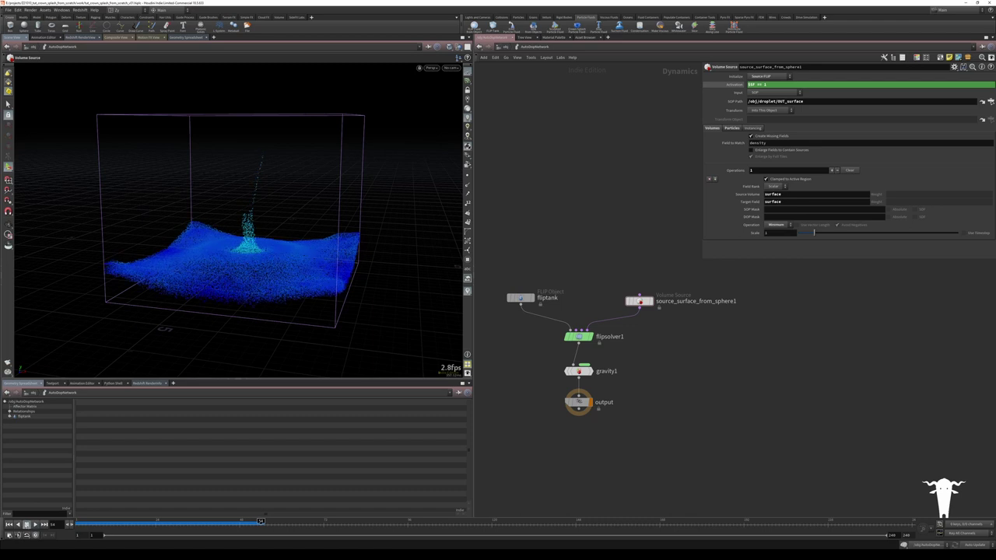
click(28, 525)
click(10, 524)
Enable Velocity on the droplet's create_surface FLIP source and set its Y component to -12
click(499, 49)
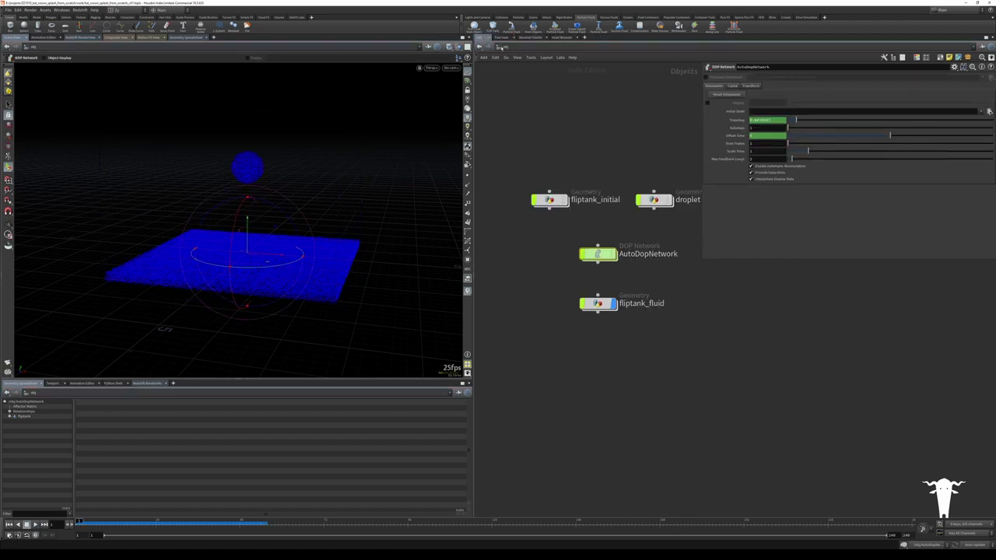
middle_drag(551, 159, 529, 161)
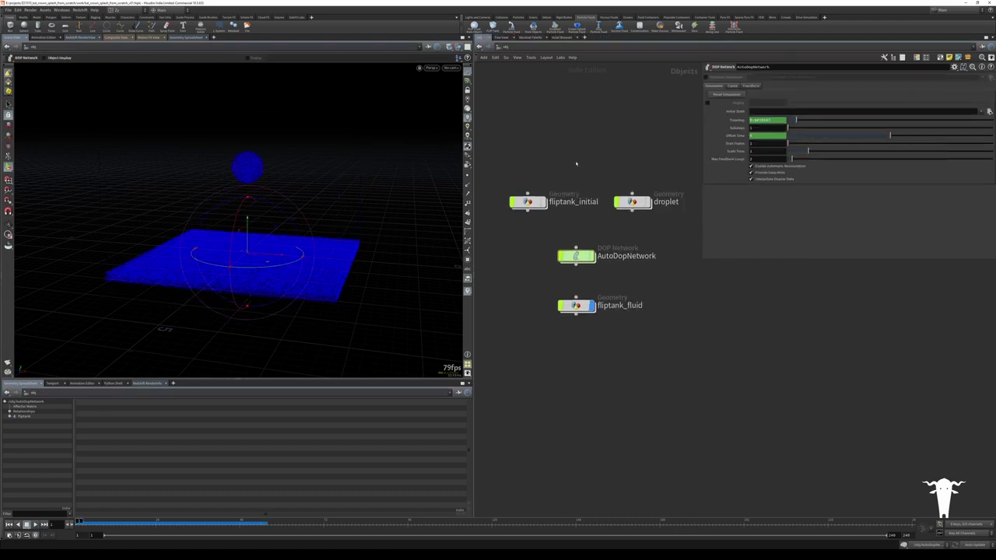
double_click(528, 201)
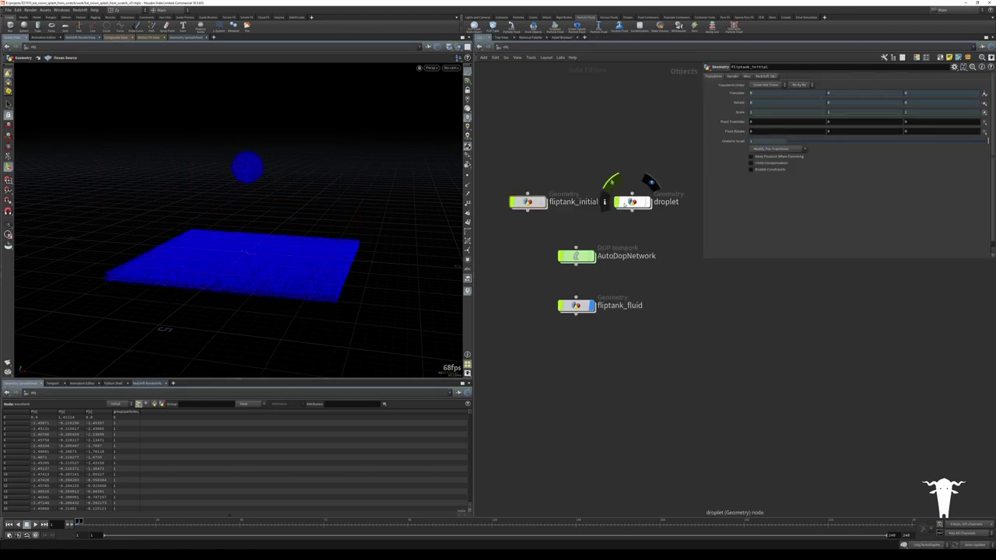
double_click(628, 200)
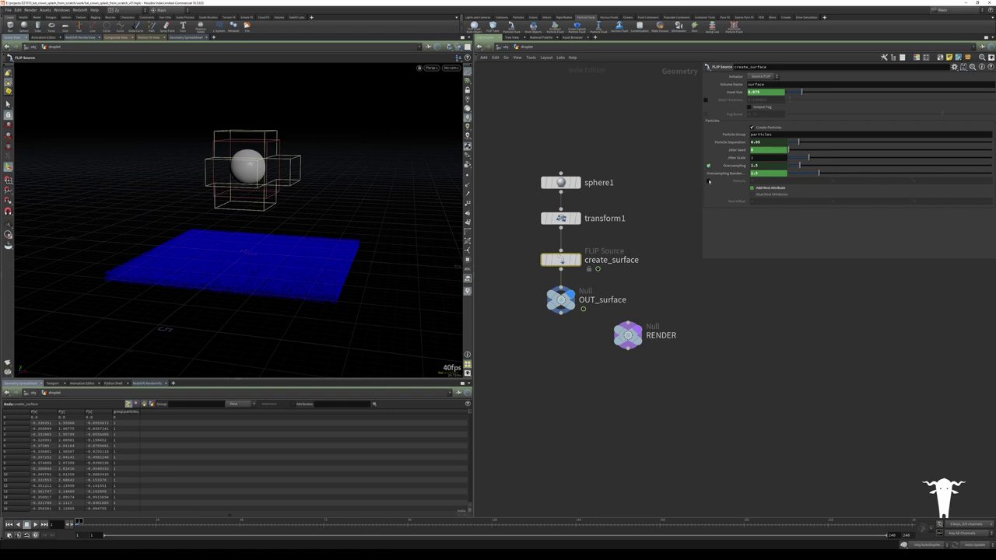
click(708, 181)
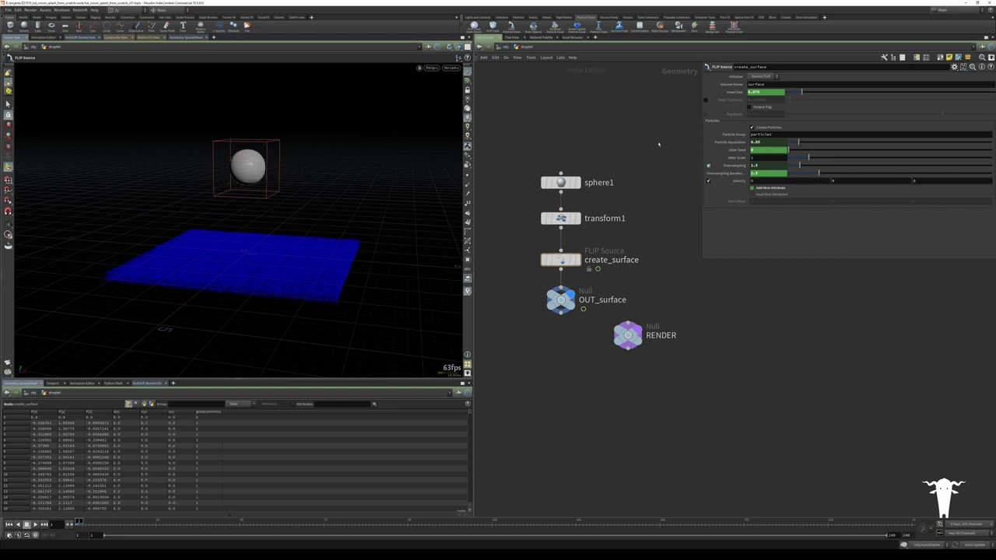
click(860, 180)
text(-12)
key(Return)
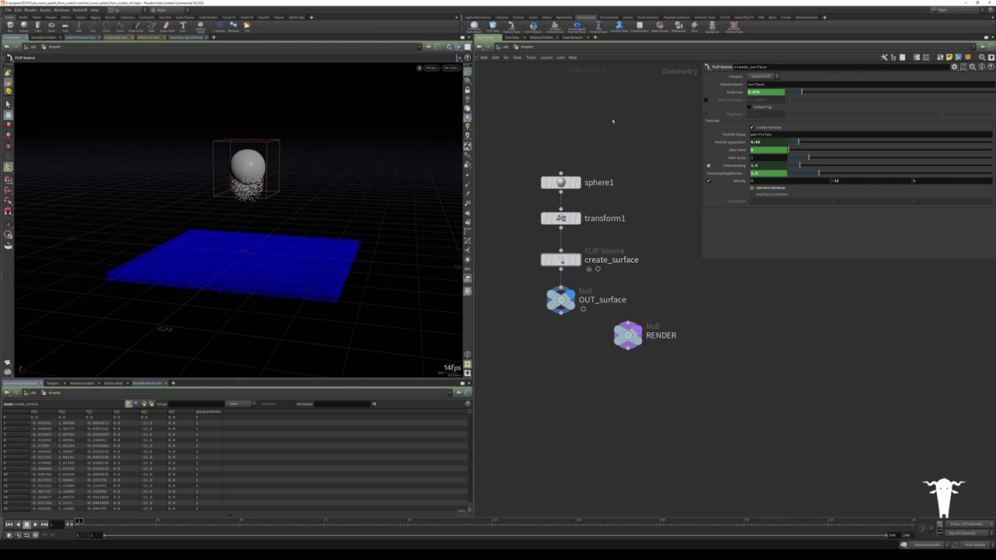
Set the particle Time Offset Scale of source_surface_from_sphere1 in AutoDopNetwork to 0
click(504, 47)
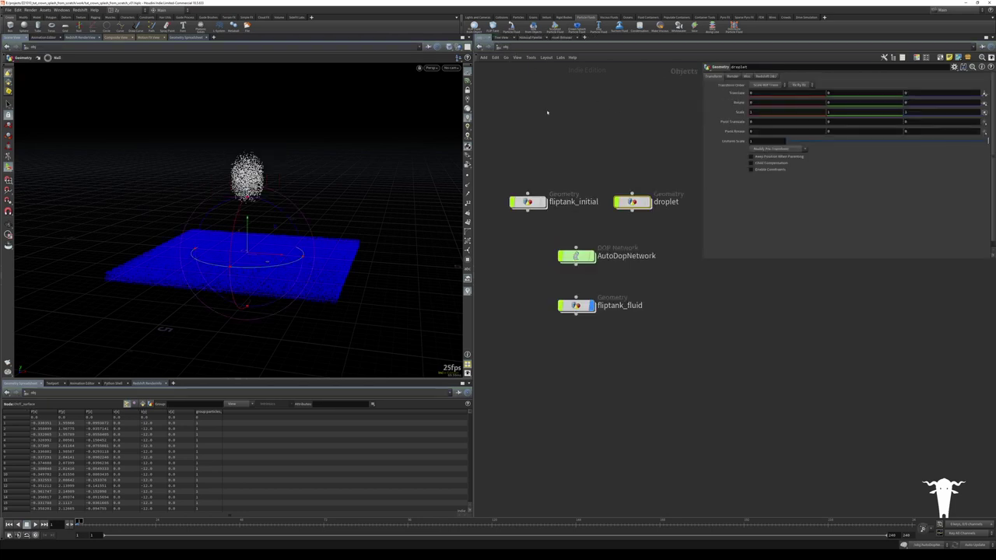
double_click(577, 257)
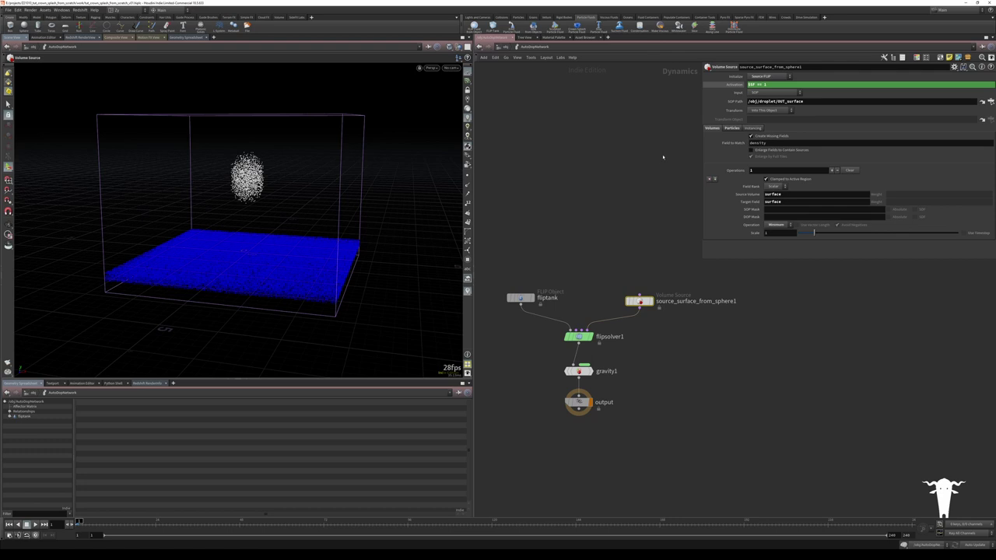
click(731, 128)
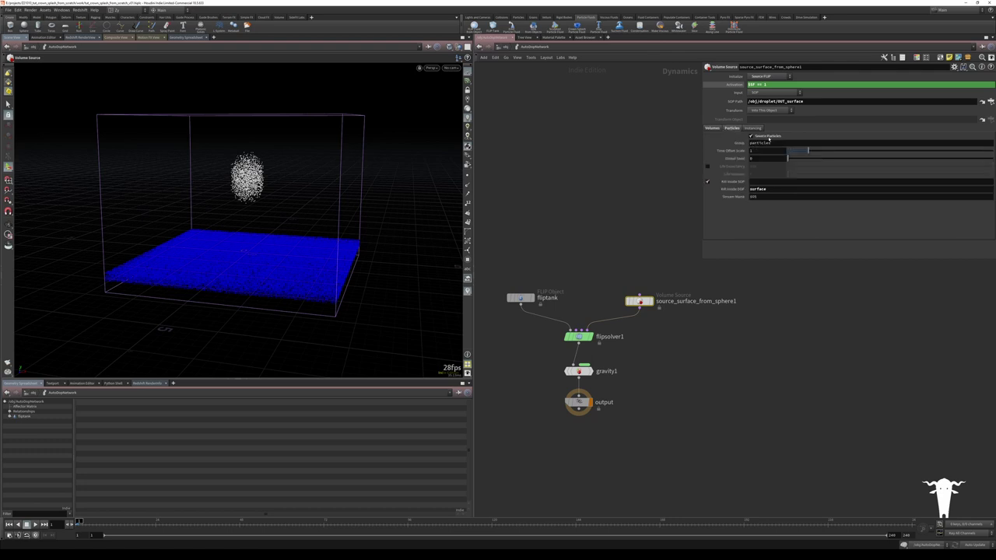
drag(799, 152, 781, 152)
click(619, 135)
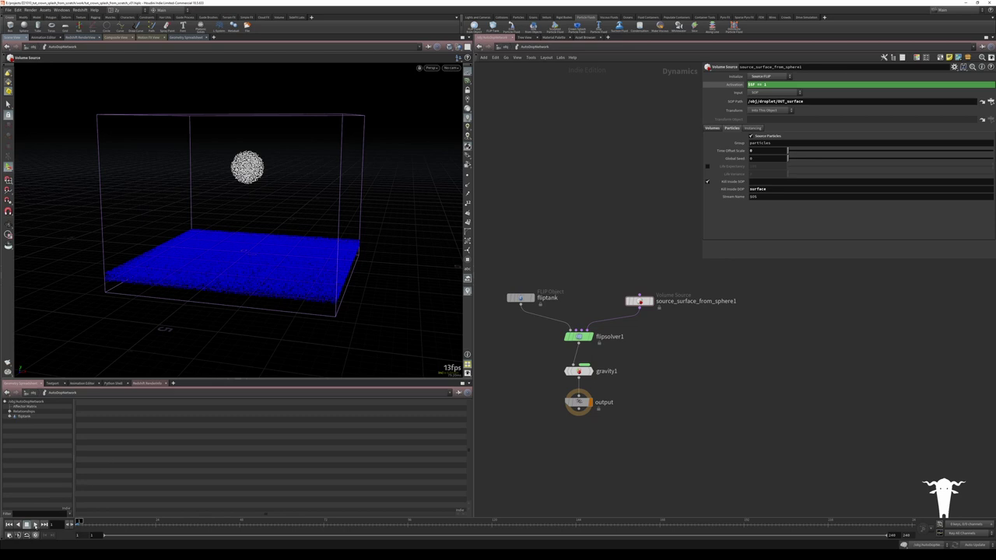
Play and replay the splash simulation with the downward droplet velocity, returning to the first frame
click(35, 525)
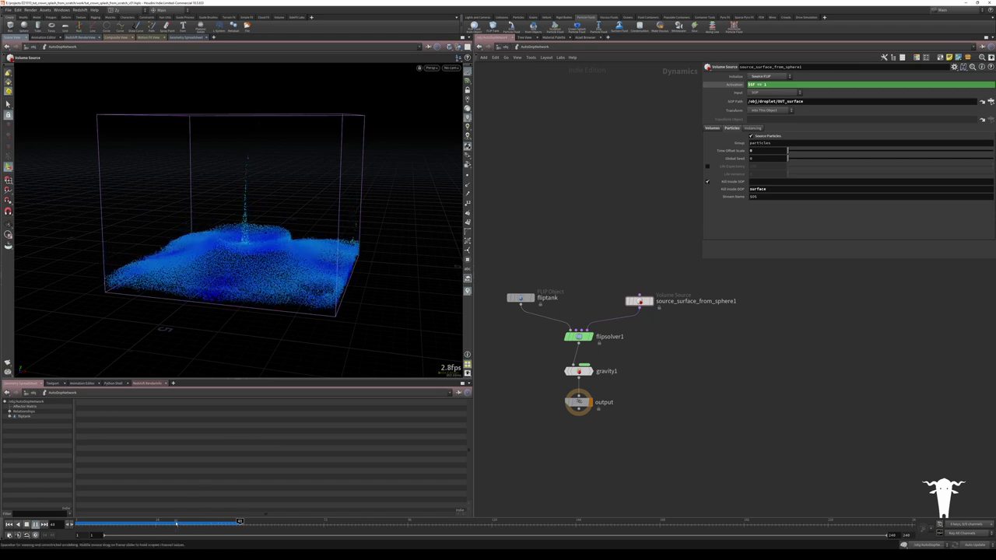
drag(176, 525, 23, 524)
click(35, 525)
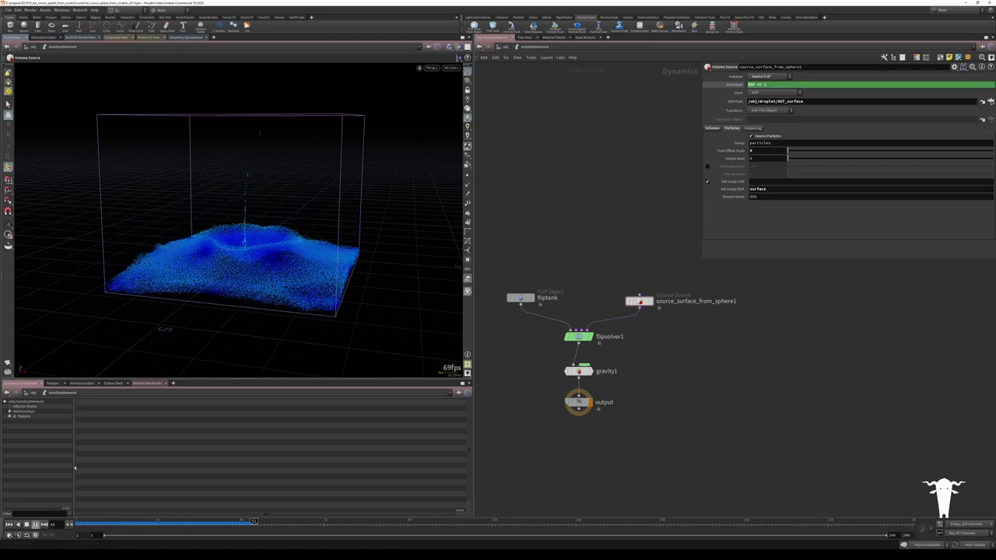
click(9, 524)
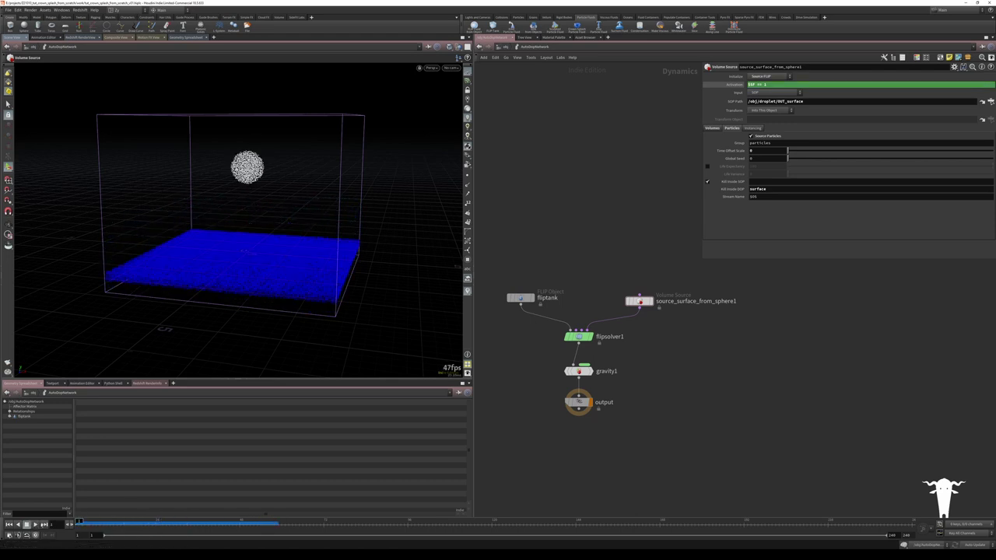
click(35, 524)
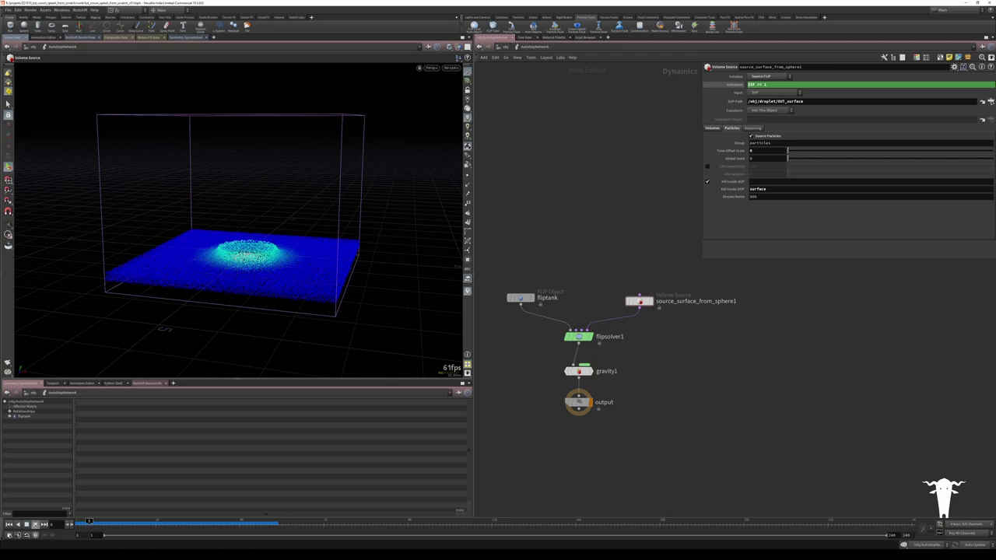
click(74, 526)
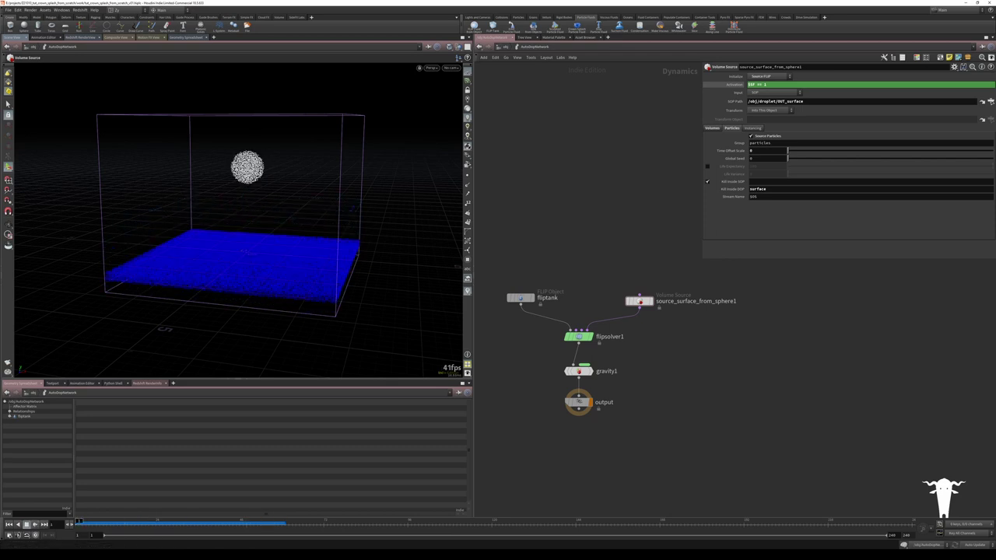
click(93, 525)
Set the fliptank's particle separation to 0.04 and bring up flipsolver1's substep settings
click(526, 297)
click(767, 85)
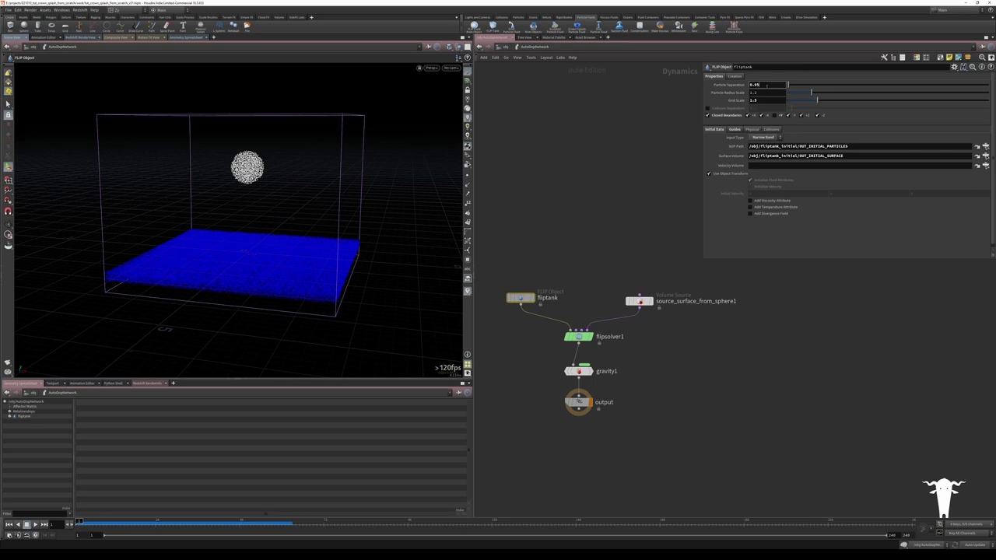
text(0.04)
key(Return)
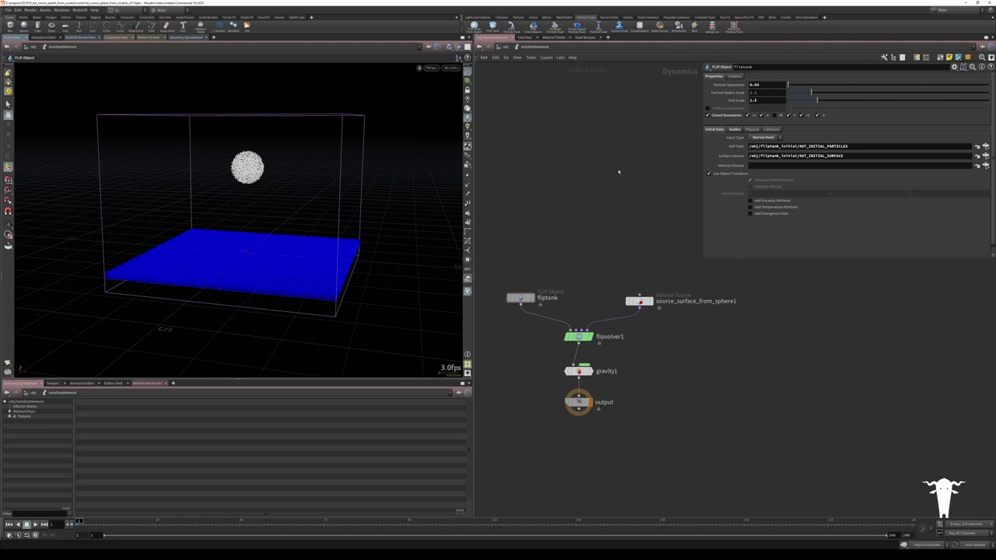
click(578, 336)
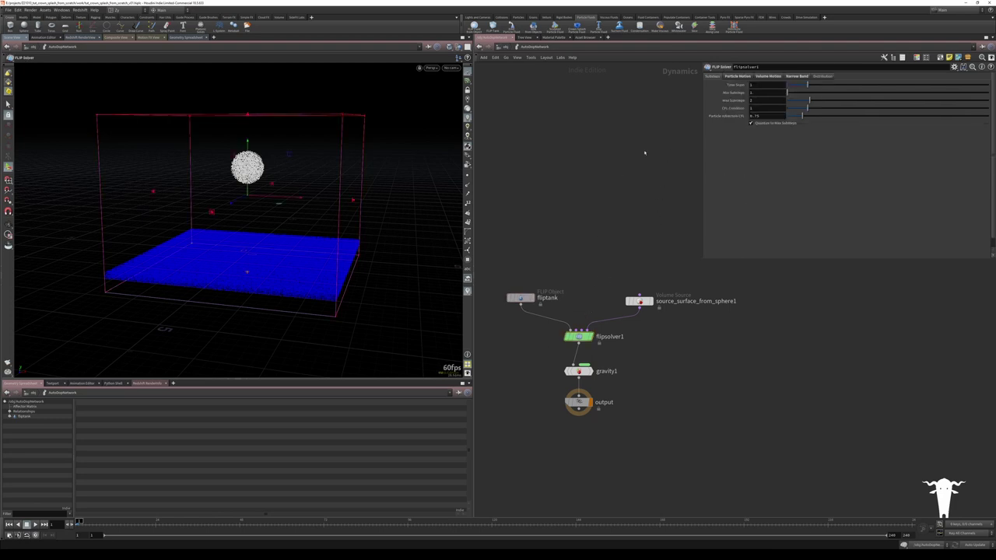
click(9, 104)
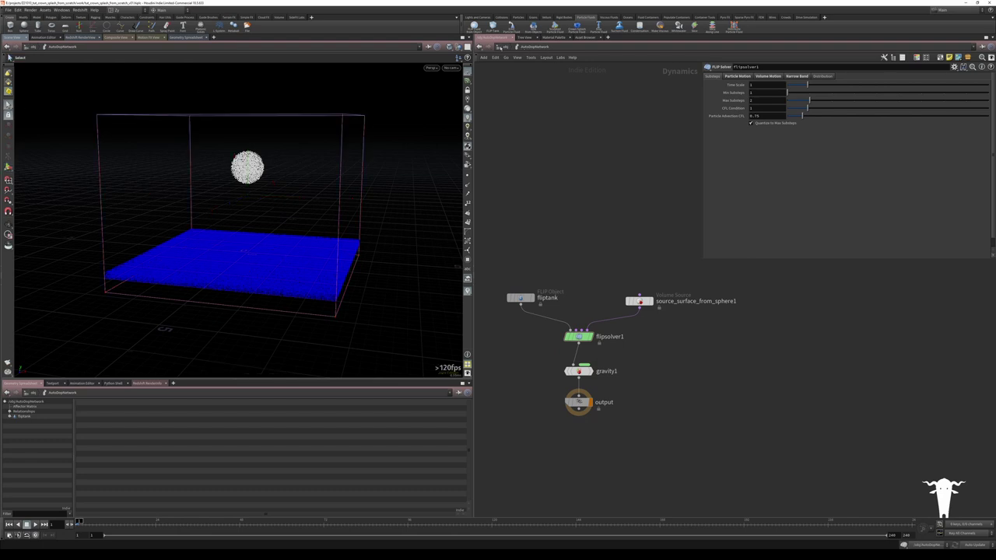
Set the Y velocity of the droplet's create_surface FLIP source to -14
click(499, 47)
double_click(636, 207)
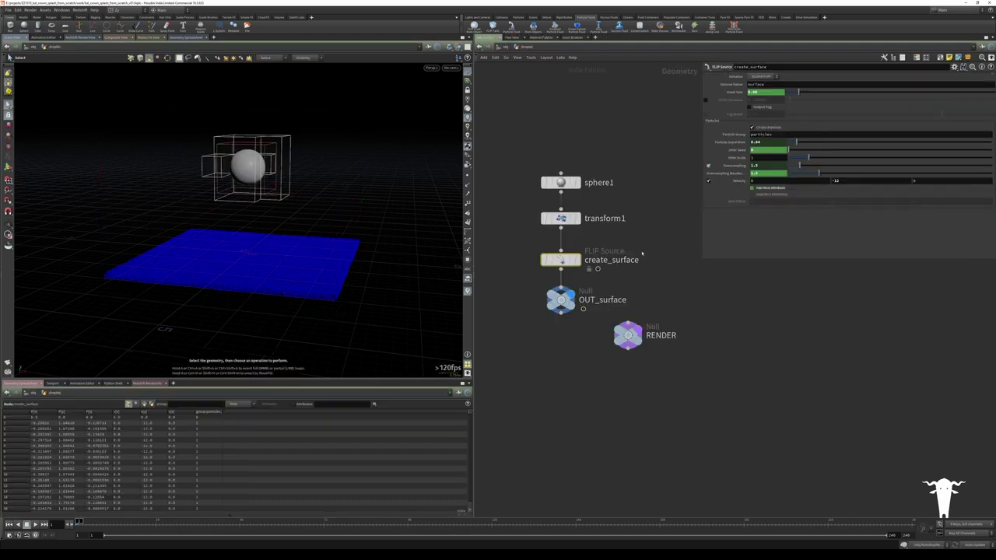
click(842, 183)
key(BackSpace)
text(4)
key(Return)
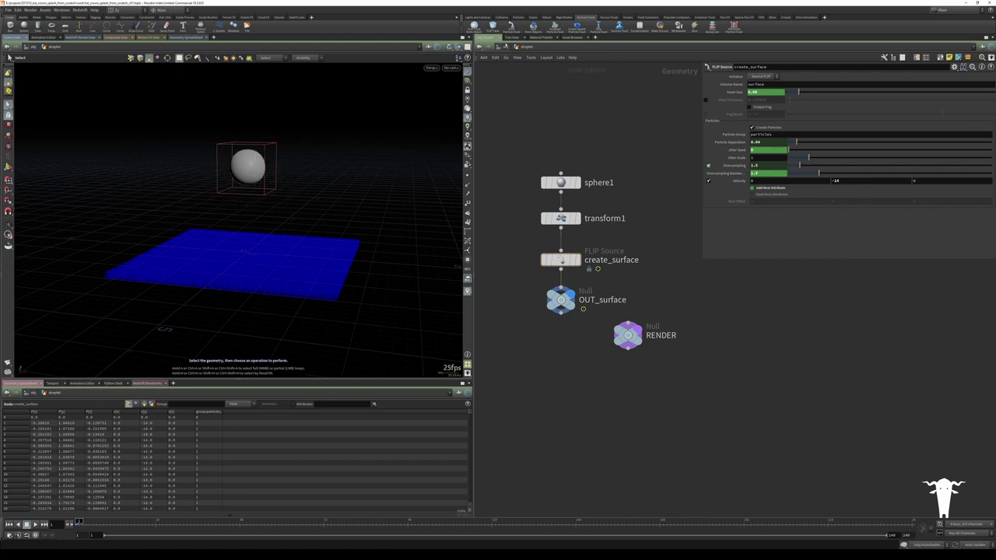
Play the simulation in AutoDopNetwork to check the faster, denser splash, and return to the first frame
click(503, 48)
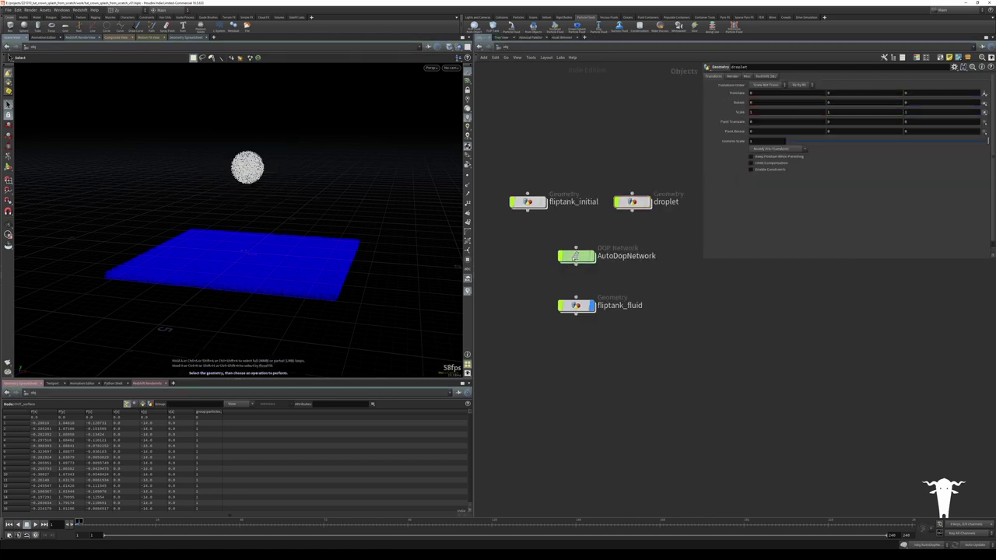
double_click(576, 256)
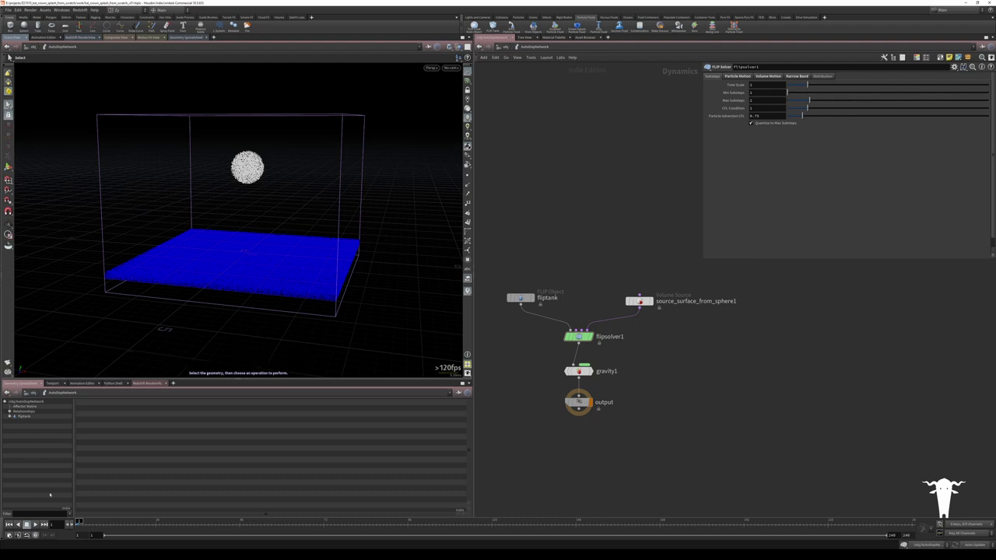
click(34, 525)
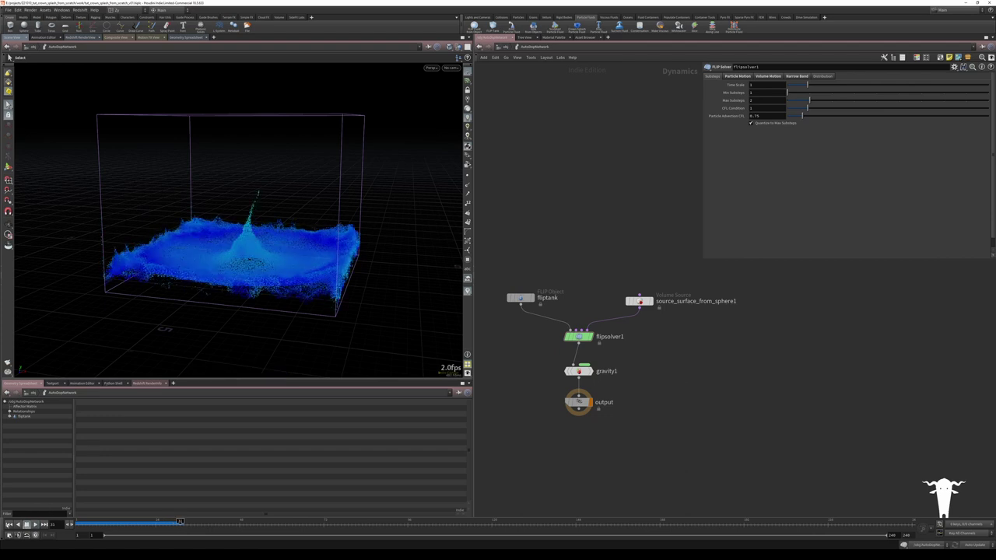
key(ctrl+Up)
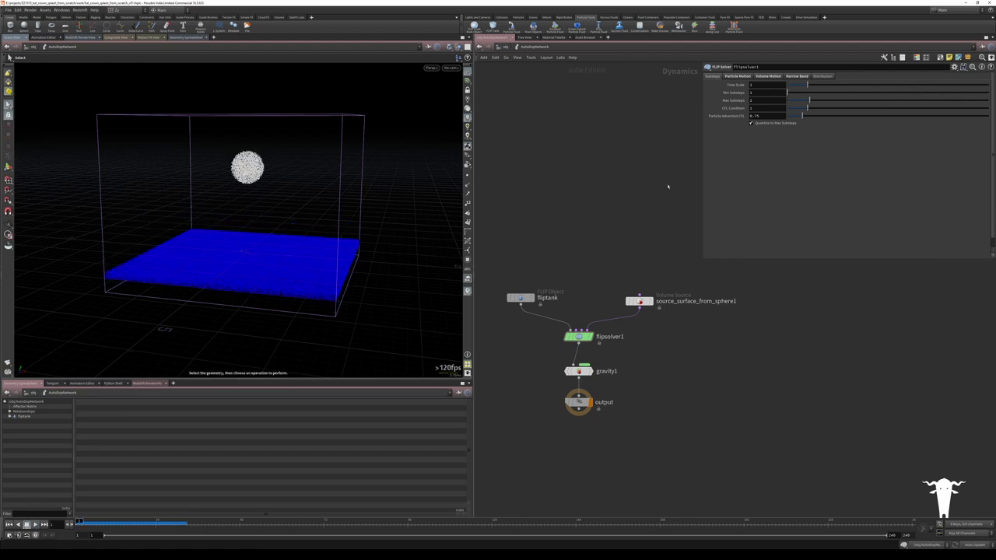
Try flipsolver1 with minimum substeps of 2 and maximum substeps of 4
click(831, 94)
click(814, 94)
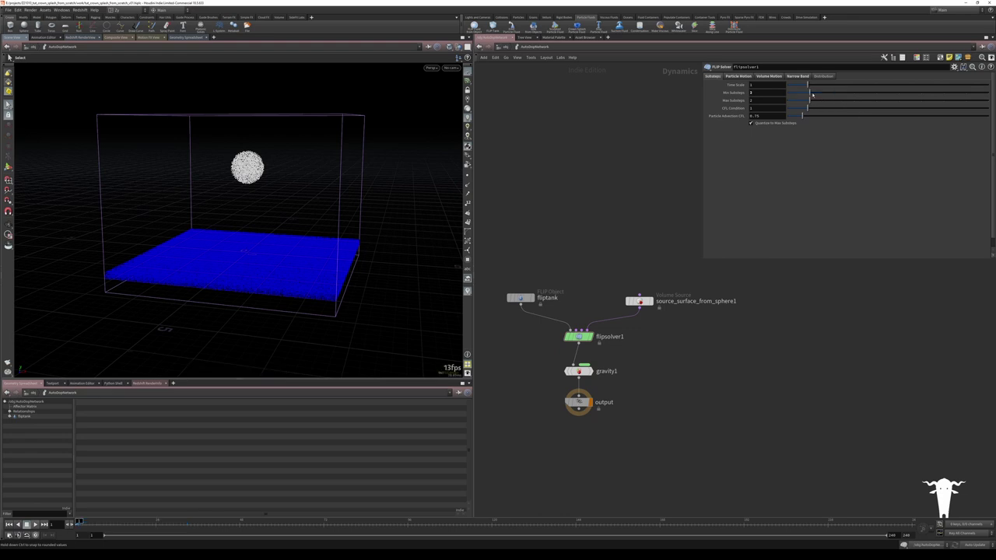
click(853, 101)
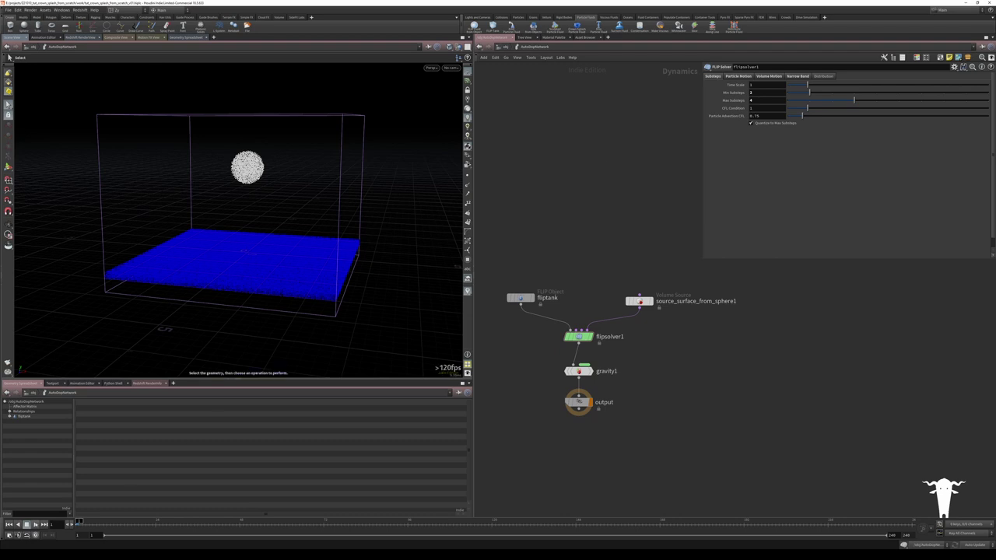
Simulate the splash with the increased substeps, replay the cached frames, and return to the start
click(36, 525)
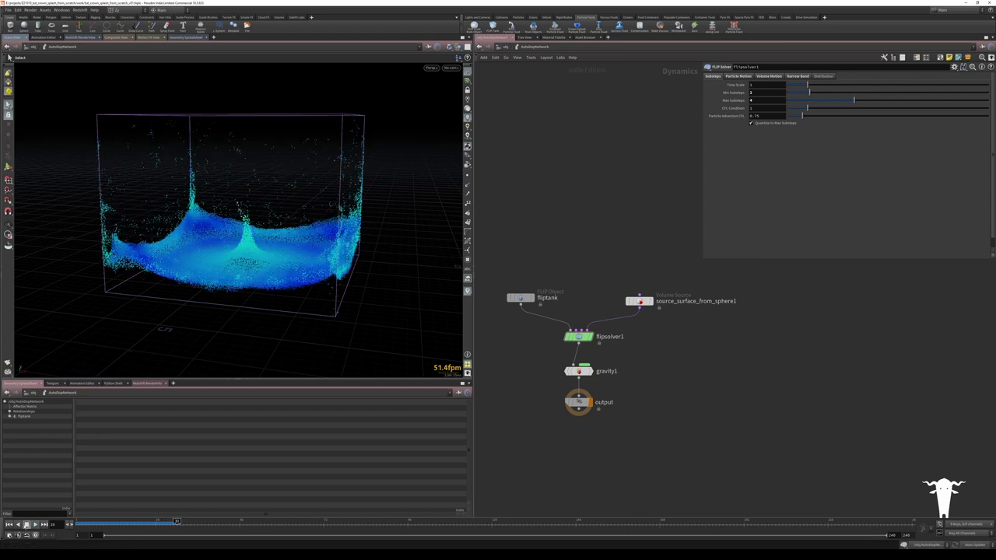
click(27, 526)
click(9, 525)
click(35, 525)
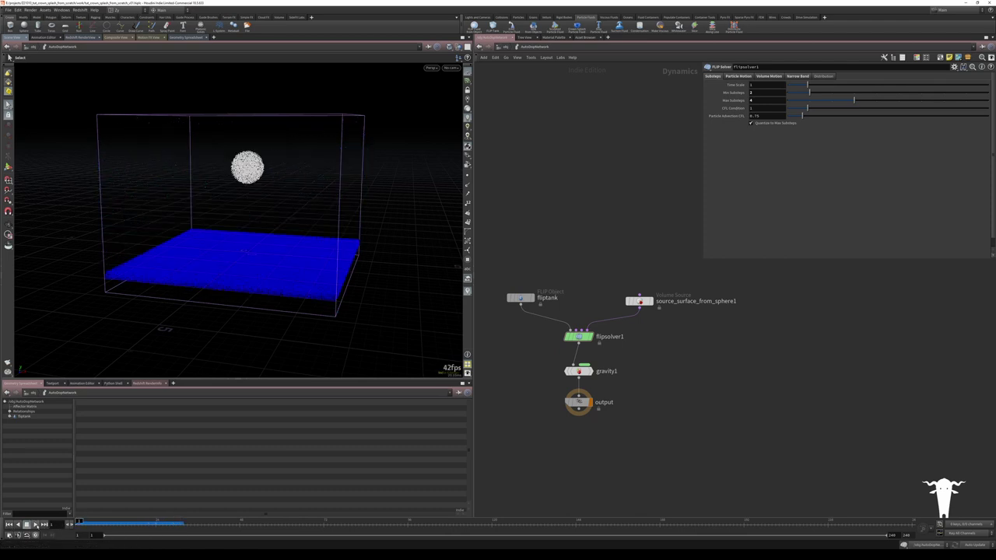
click(35, 525)
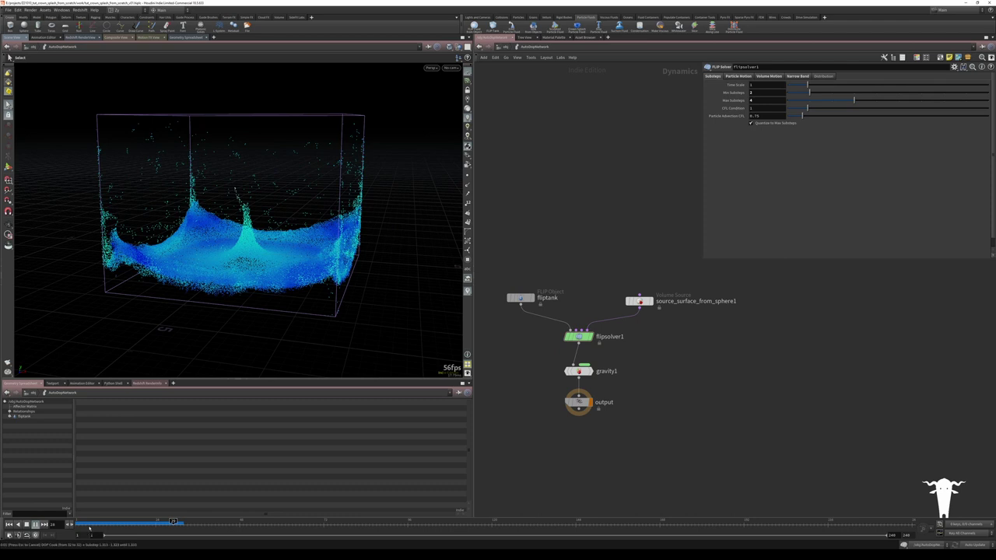
drag(86, 525, 78, 524)
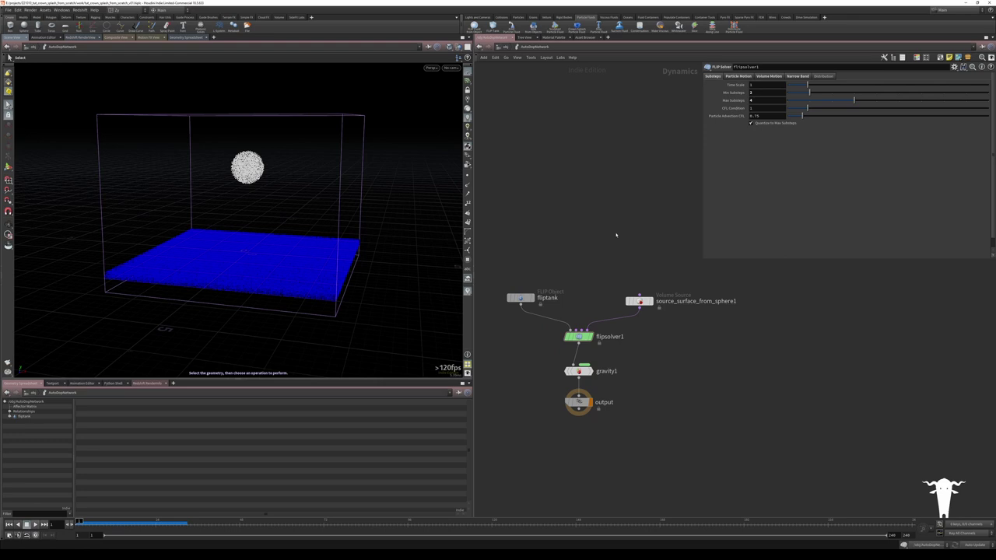
Restore flipsolver1's minimum substeps to 1 and maximum to 2, and enable surface tension with a value of 2
click(802, 99)
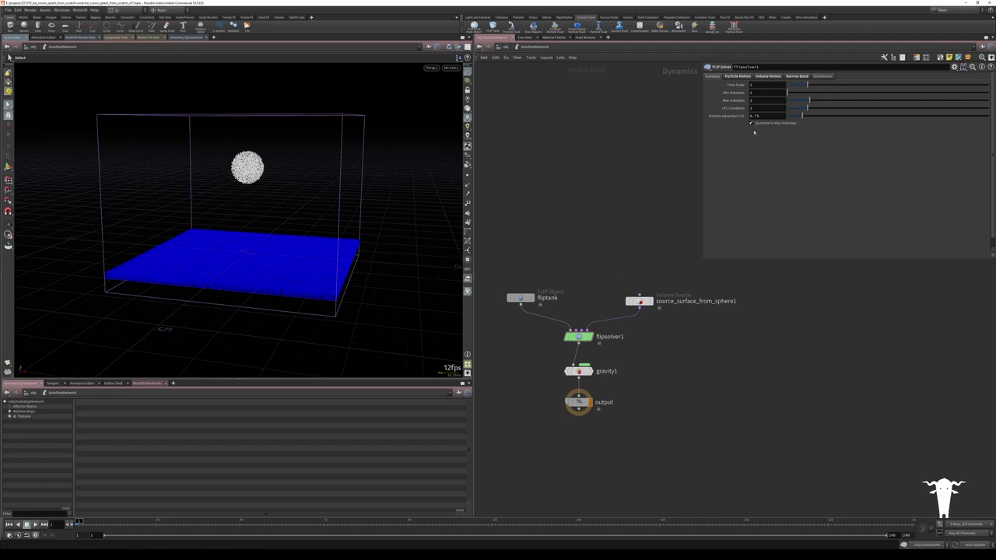
click(757, 76)
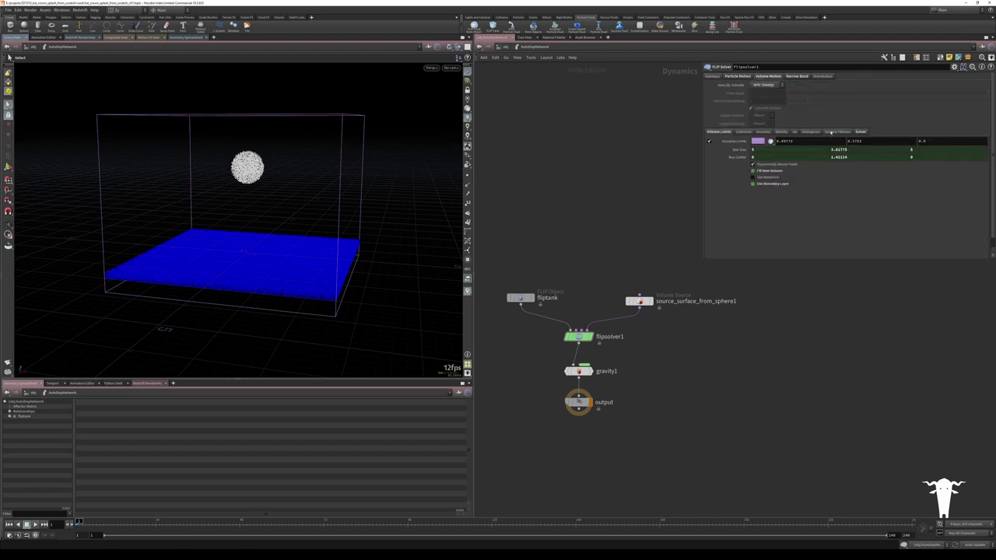
click(831, 132)
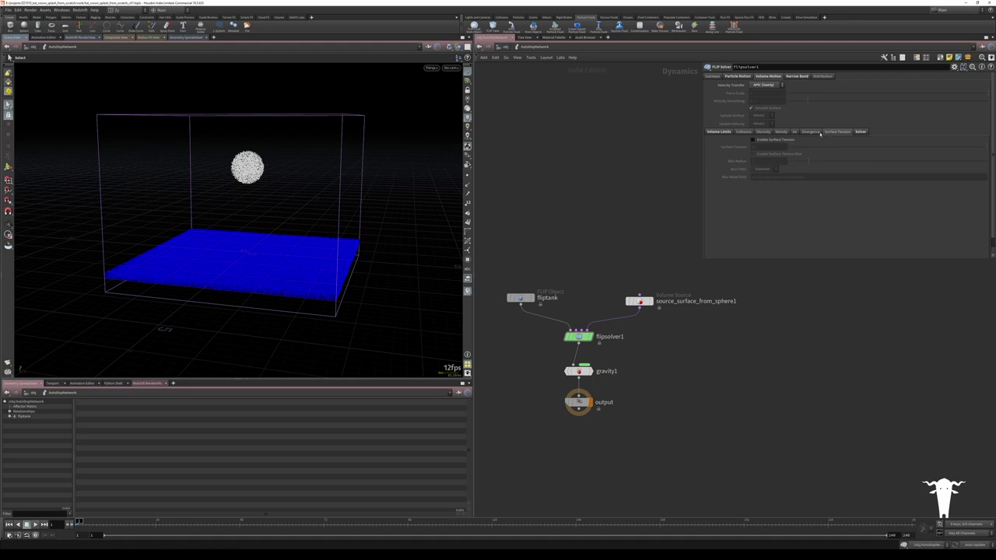
click(776, 142)
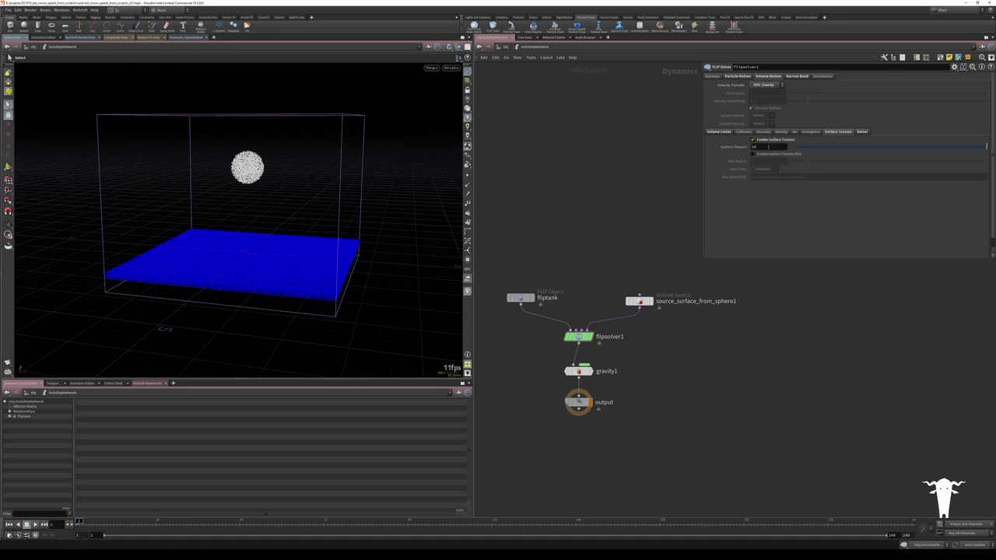
double_click(769, 146)
text(2)
key(Return)
Set flipsolver1's reseeding to a surface oversampling of 2 and an oversampling bandwidth of 1.5
click(738, 76)
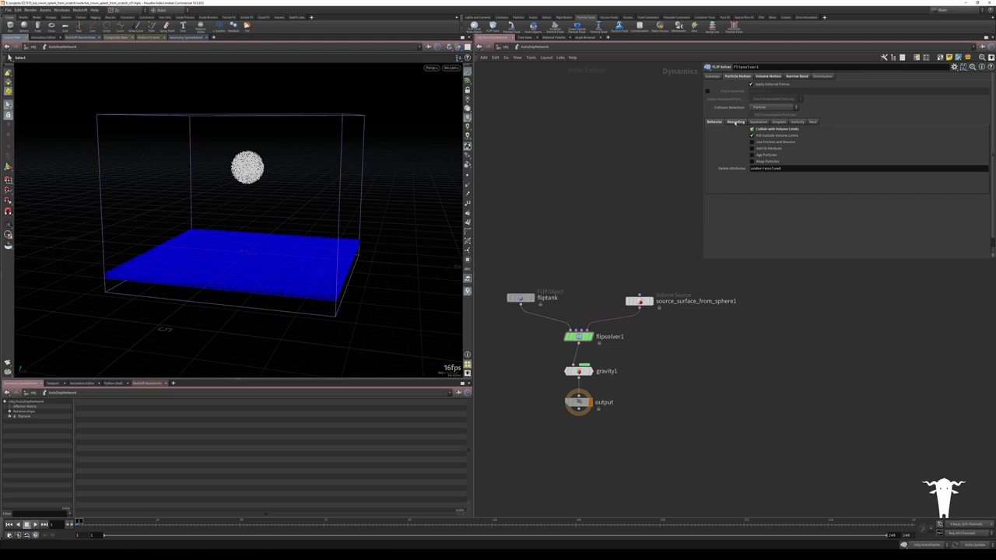
click(736, 122)
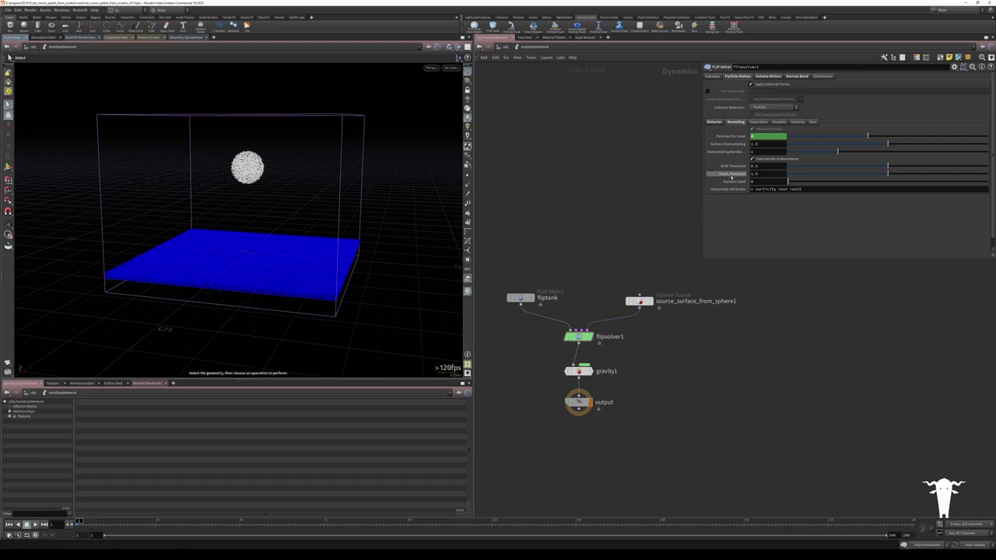
click(767, 144)
text(2)
key(Return)
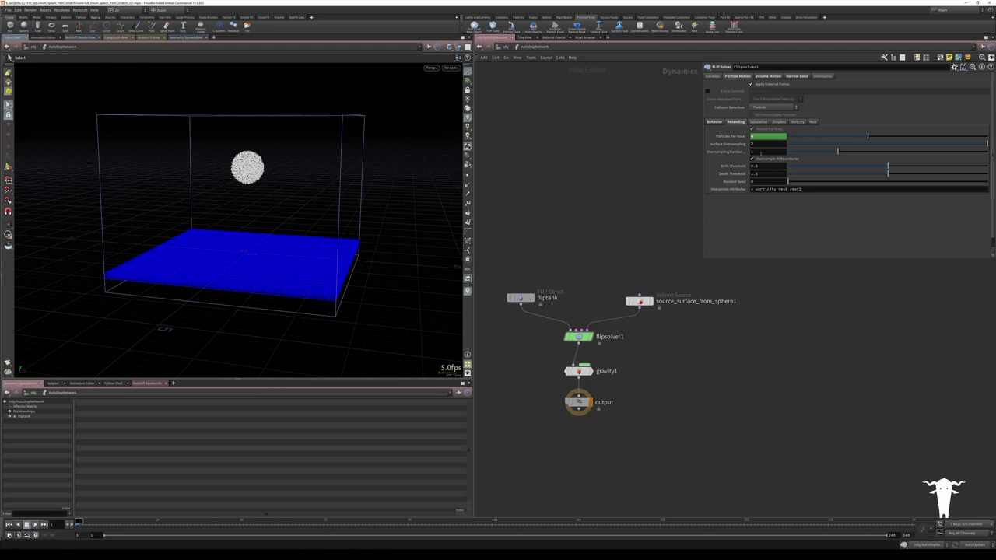
click(760, 153)
key(Return)
Create a camera from the current view and frame the droplet and tank more frontally through it
click(452, 68)
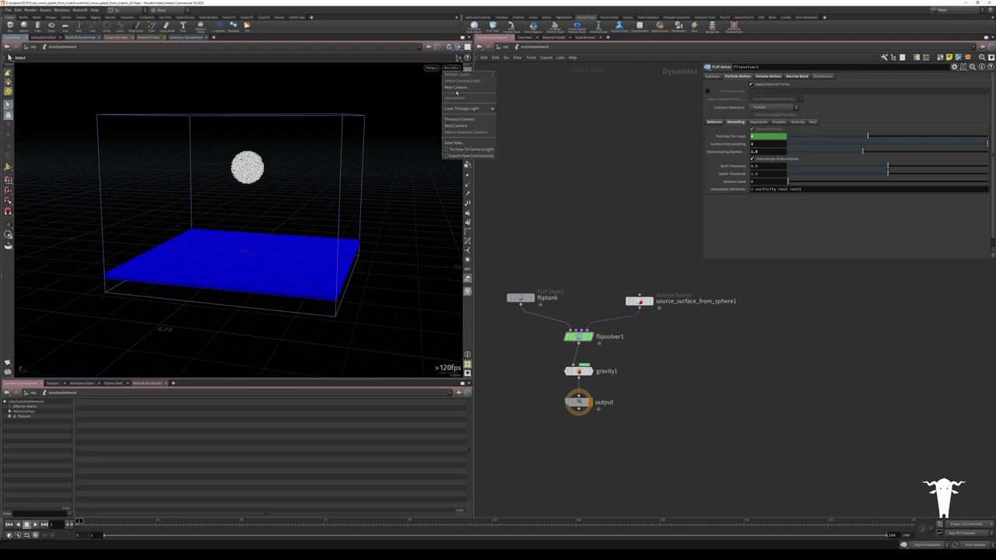
click(456, 88)
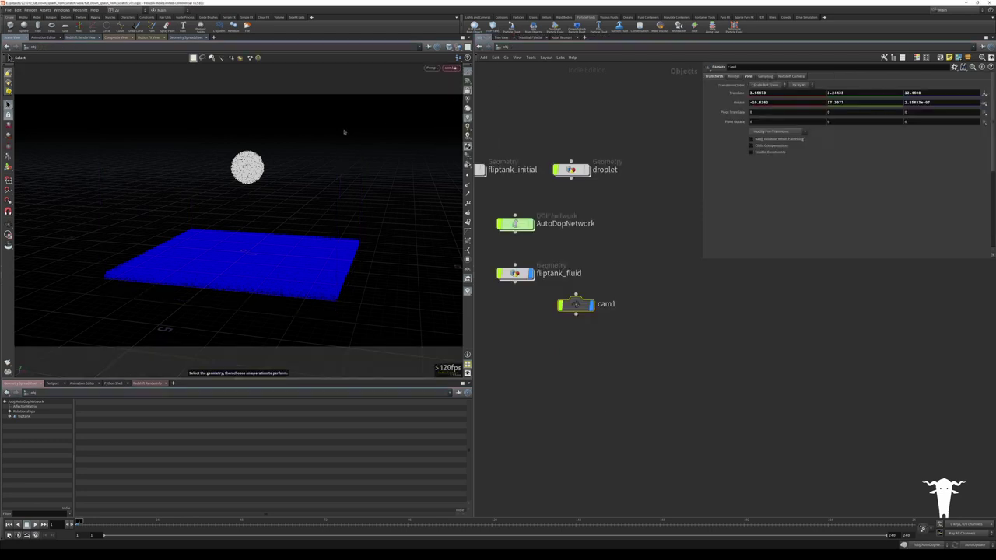
alt+middle_drag(343, 130, 362, 142)
alt+right_drag(362, 143, 373, 133)
mouse_move(373, 134)
alt+mouse_down()
mouse_move(382, 125)
mouse_move(378, 147)
alt+mouse_up()
alt+right_drag(293, 174, 306, 164)
drag(305, 164, 341, 161)
key(s)
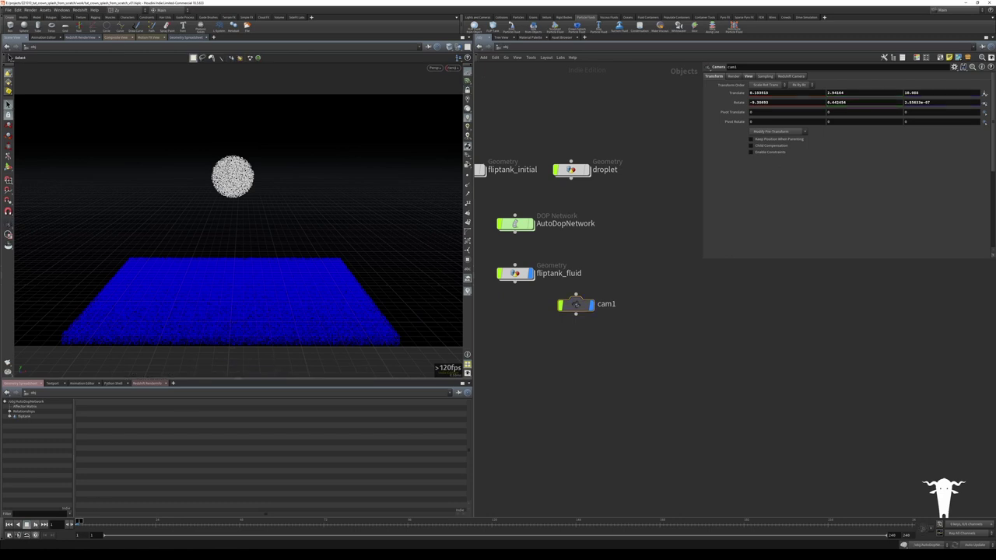
Simulate the splash through the camera, limiting the playback range to 80 frames and replaying from the start
key(Up)
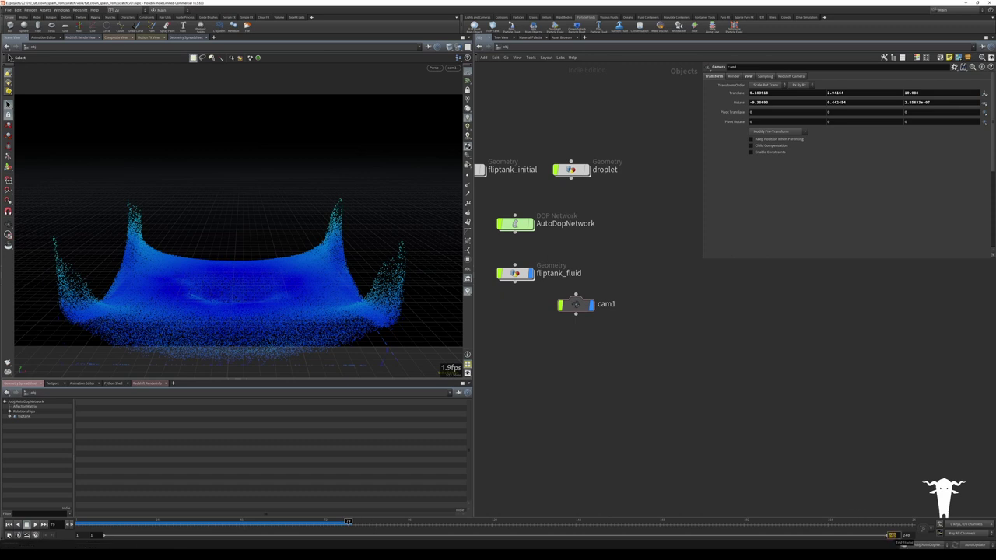
text(80)
key(Return)
drag(891, 523, 77, 523)
click(36, 524)
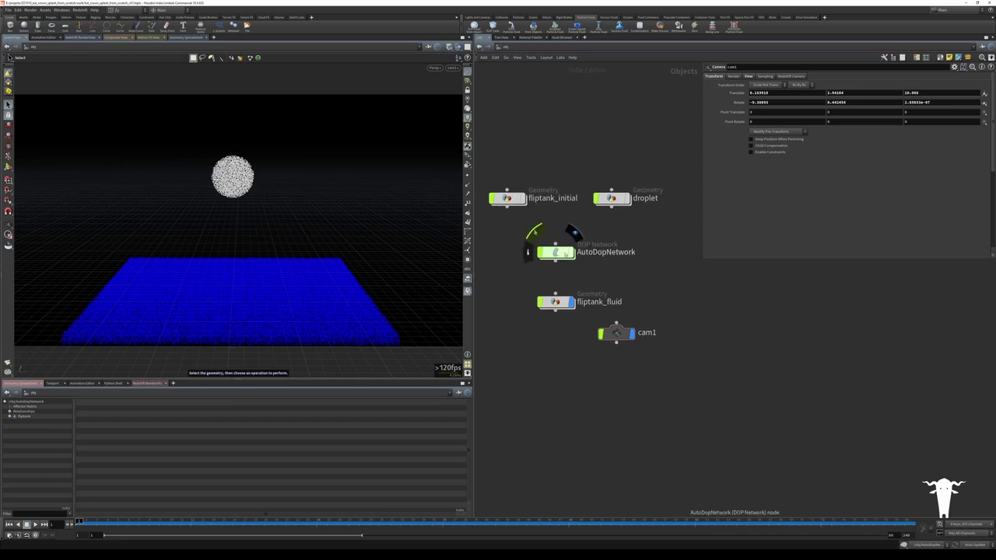
Set flipsolver1's surface tension to 10 inside AutoDopNetwork
double_click(566, 255)
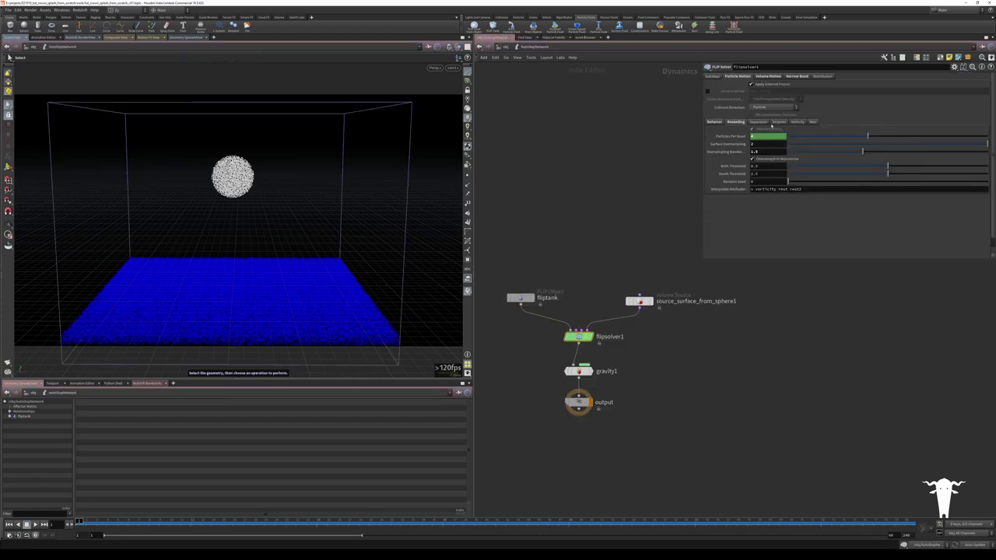
click(781, 76)
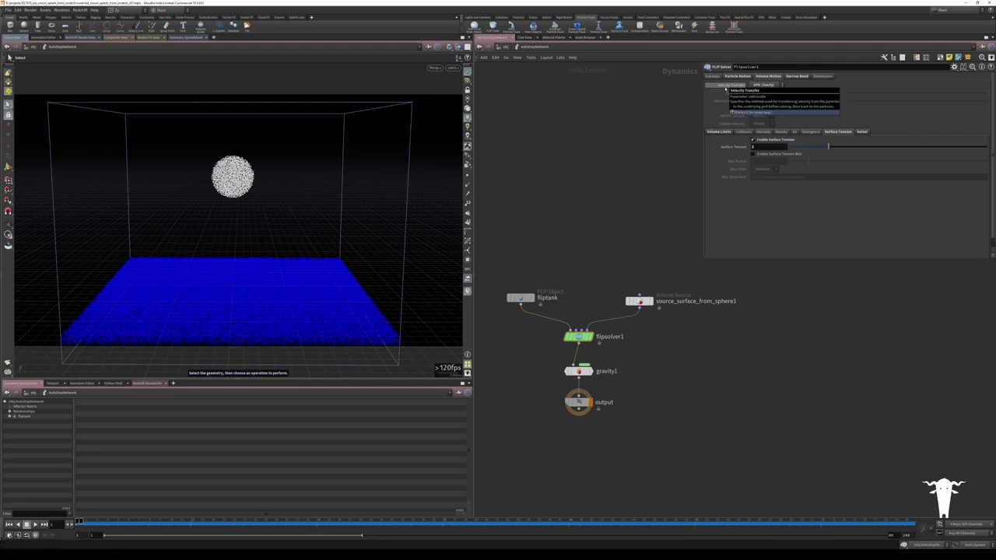
drag(764, 146, 740, 178)
text(10)
key(Return)
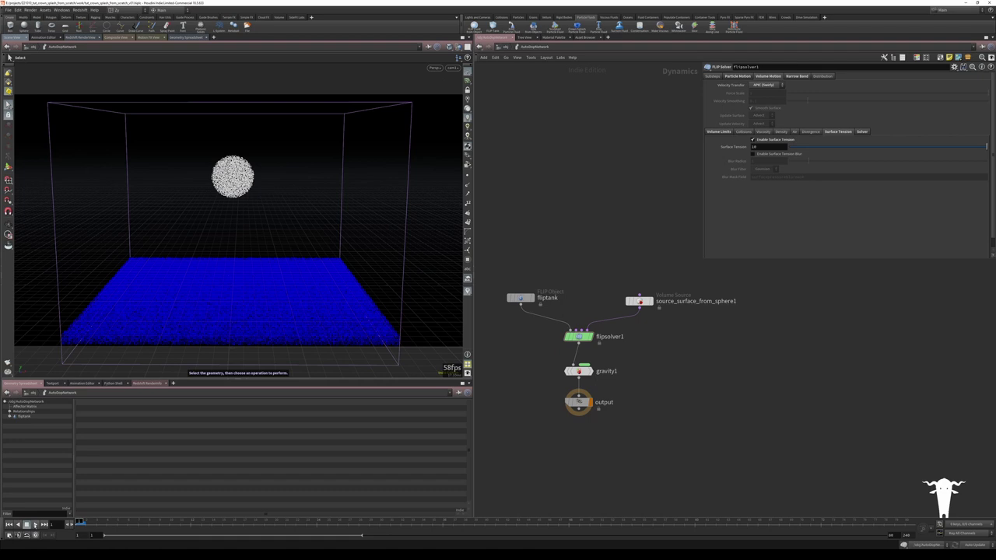
Simulate the splash with the stronger surface tension, review the cached frames, and return to the first frame
click(35, 524)
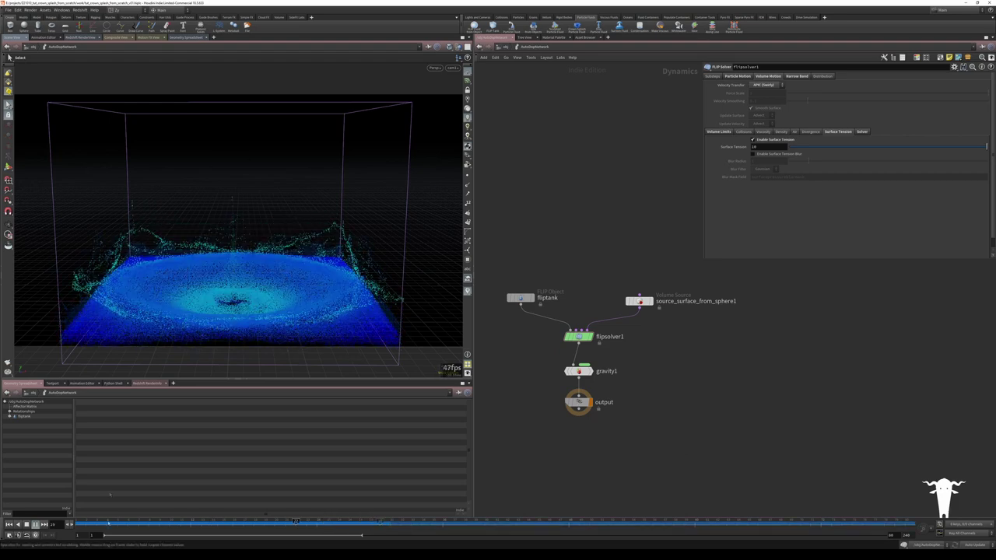
click(108, 521)
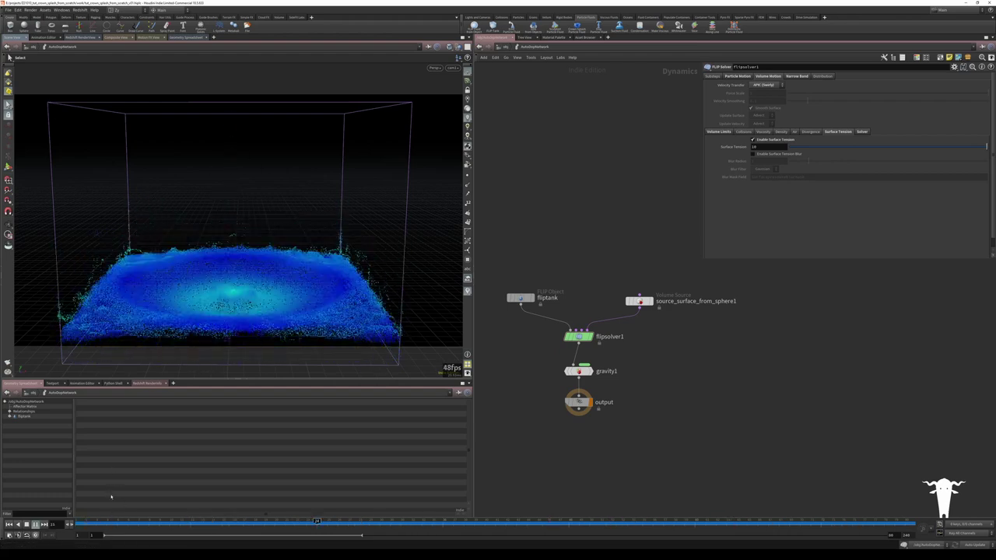
click(10, 525)
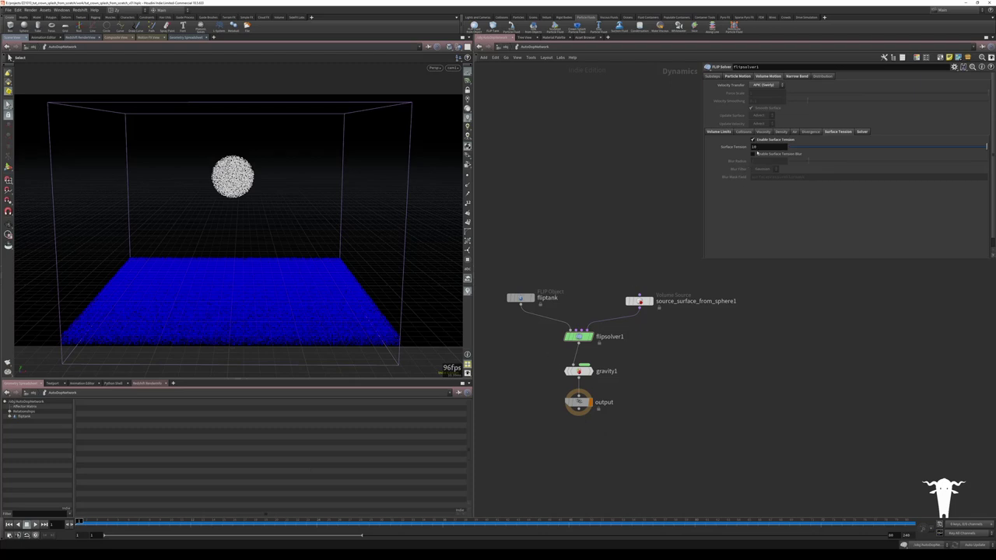
Try a Y velocity of -10 on the droplet's create_surface FLIP source
click(737, 77)
click(714, 77)
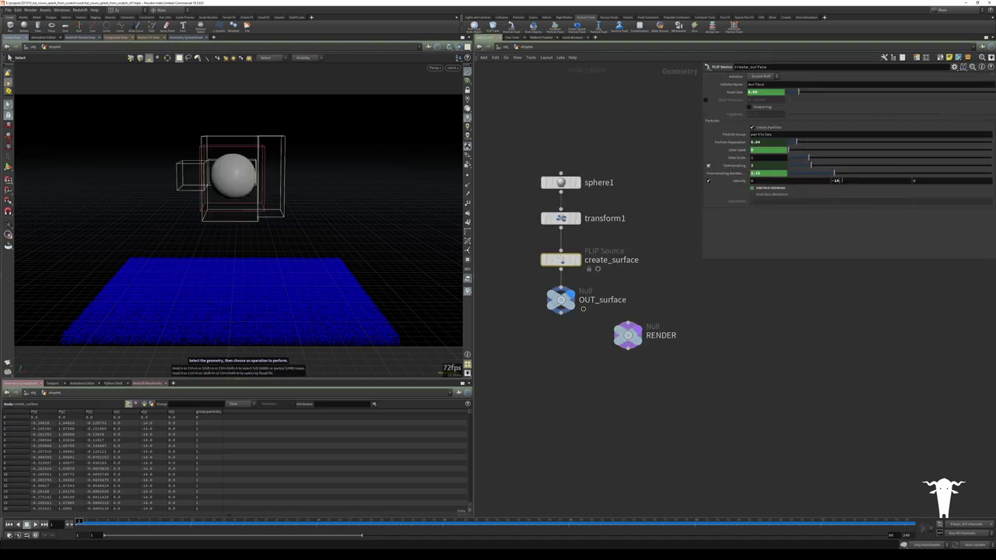
click(841, 181)
text(0)
key(Return)
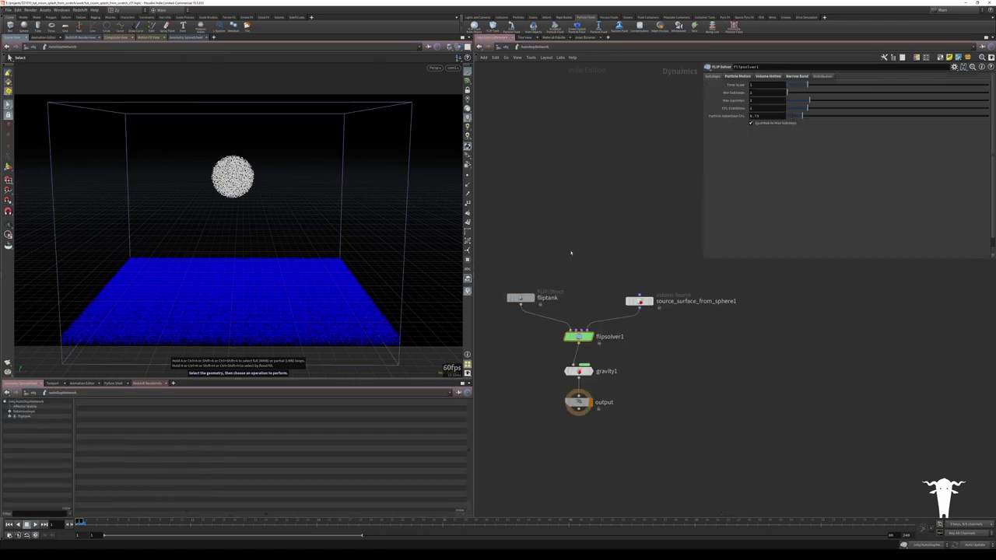
Set flipsolver1's time scale to 0.1 and extend the playback range to frame 240
click(773, 85)
text(0.8)
key(Return)
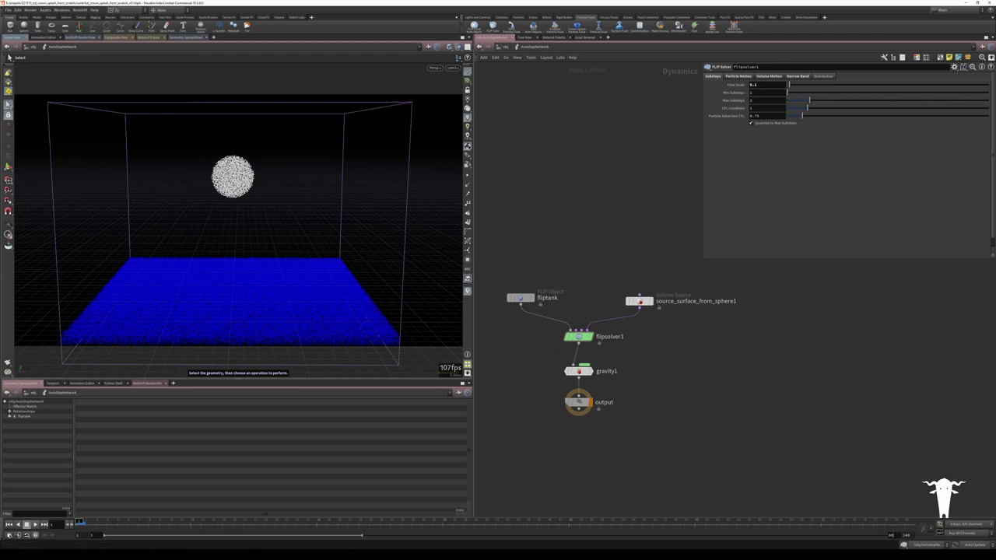
drag(362, 535, 891, 535)
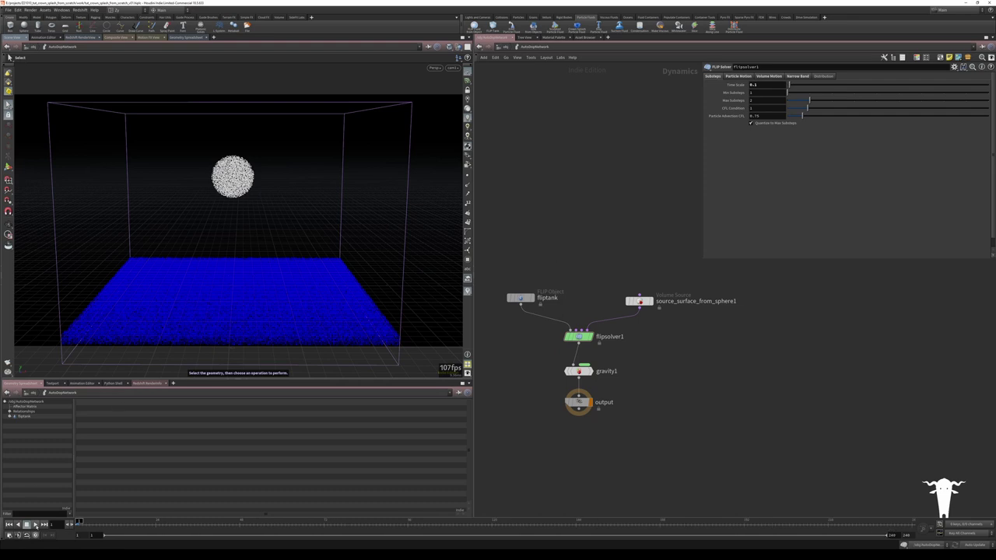
Simulate the slow-motion splash, scrub through the cached frames, and return to the first frame
click(35, 524)
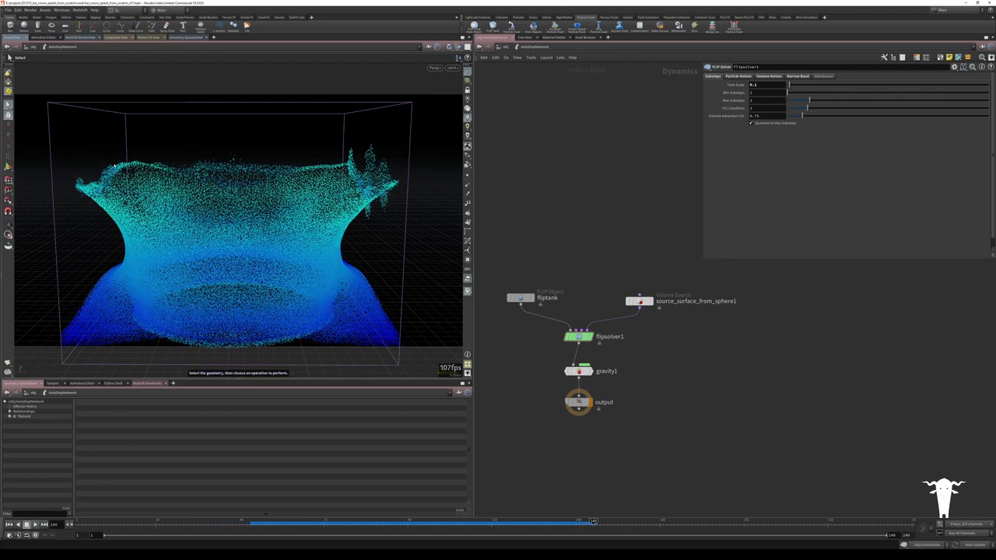
mouse_move(485, 522)
mouse_down()
mouse_move(441, 504)
mouse_move(540, 484)
mouse_move(303, 482)
mouse_up()
click(9, 525)
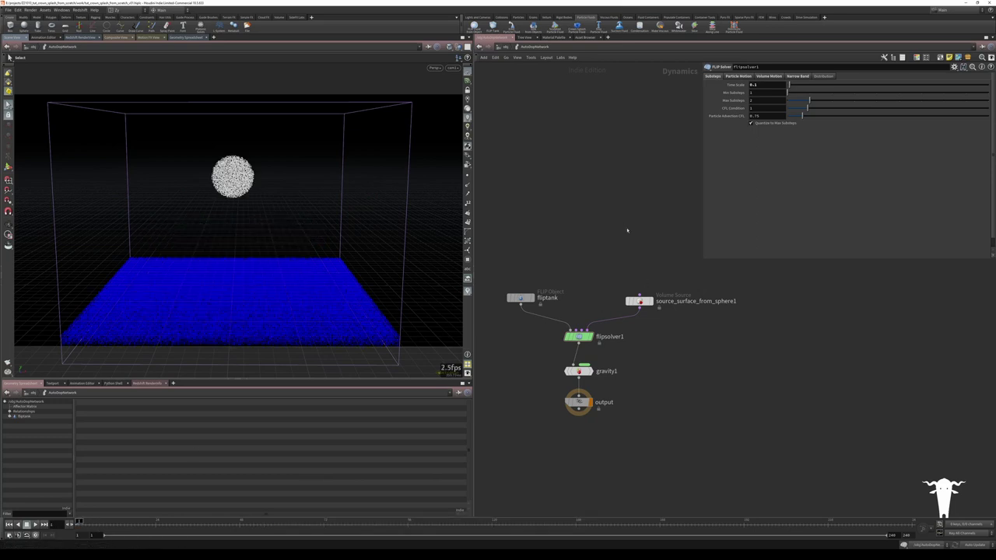
Set the Y velocity of the droplet's create_surface FLIP source back to -14
click(504, 47)
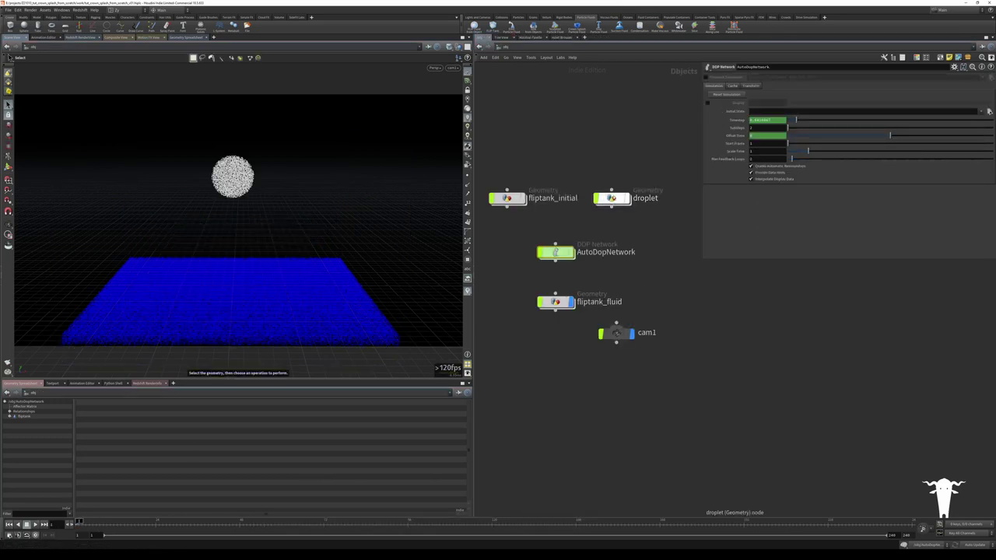
double_click(632, 196)
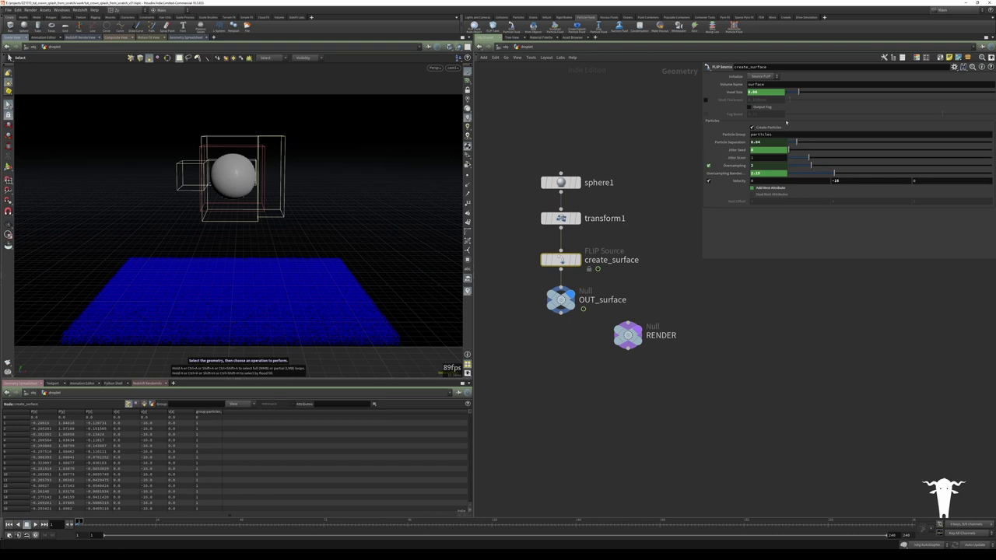
click(847, 181)
text(4u)
Enlarge the wavetank in fliptank_initial to a size of 8 in both X and Z
double_click(558, 197)
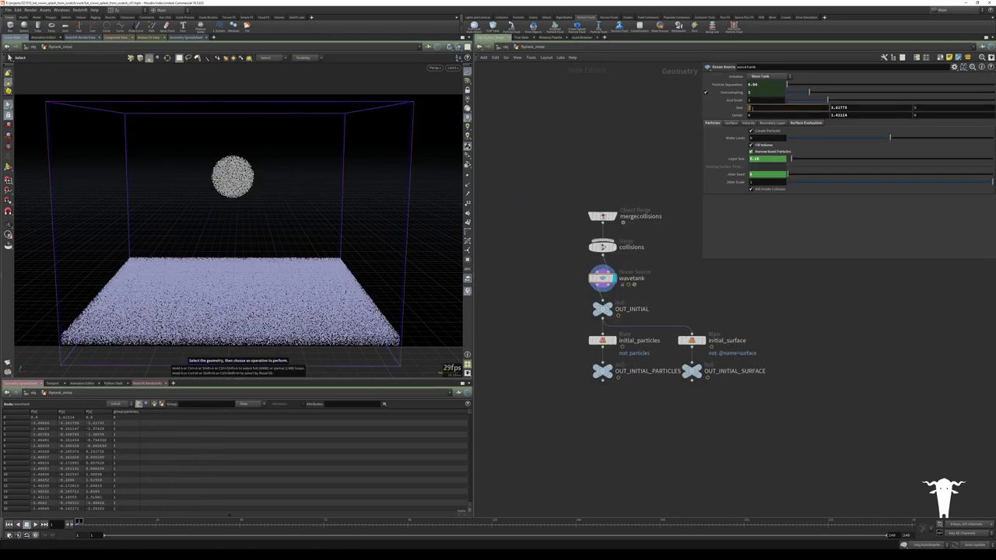
key(Return)
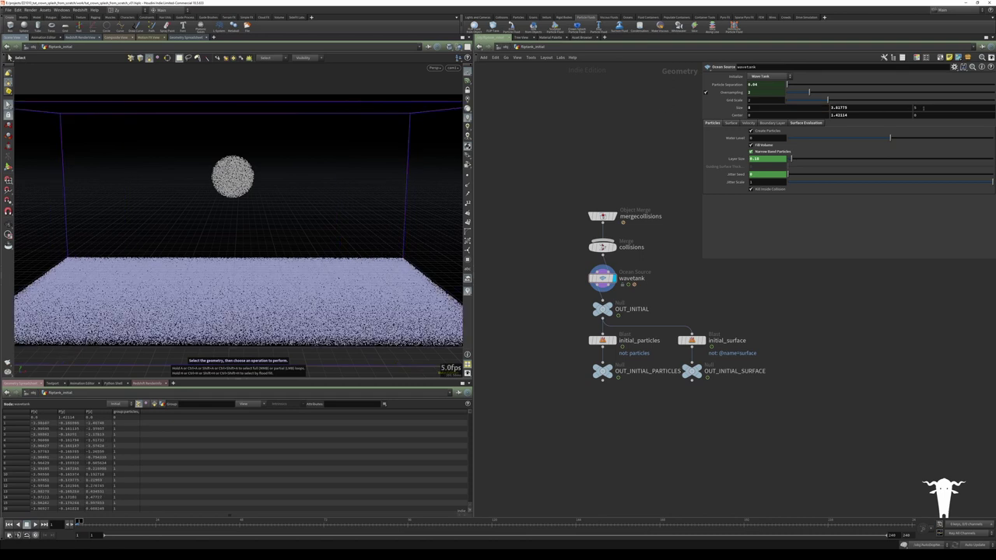
drag(924, 108, 651, 120)
text(8)
key(Return)
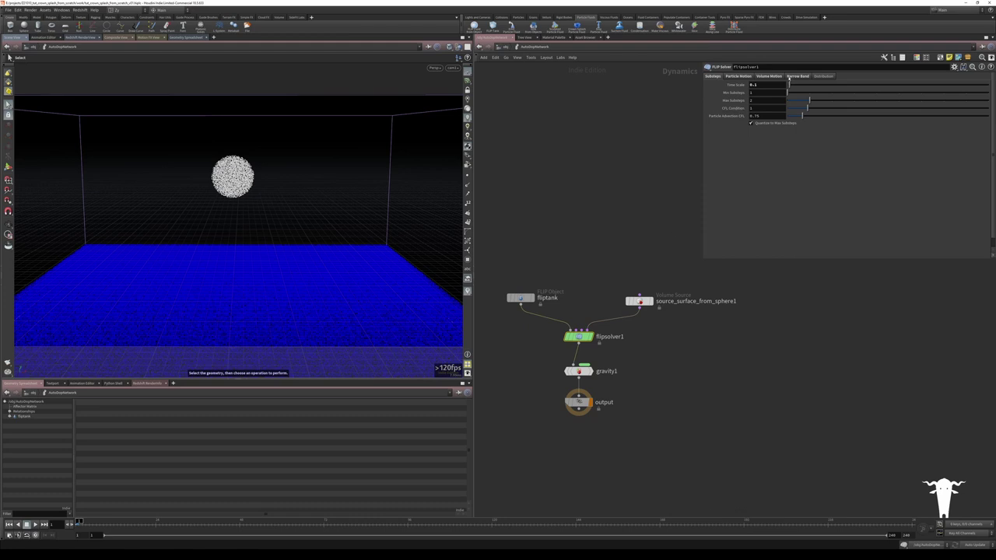
Try a particle separation of 0.03 on the fliptank FLIP object, and settle on 0.025
click(779, 78)
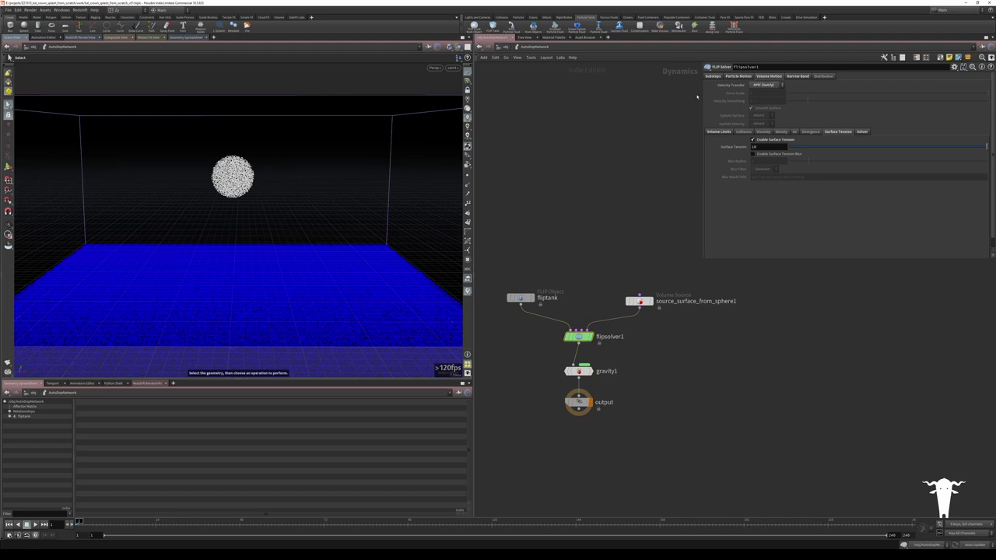
click(523, 297)
click(769, 85)
text(3)
key(Return)
click(602, 191)
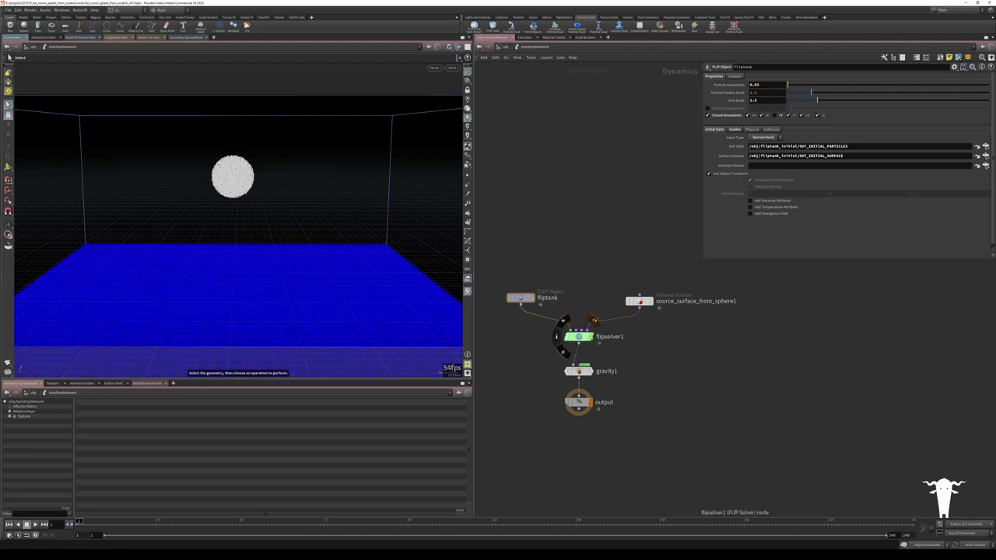
middle_click(579, 337)
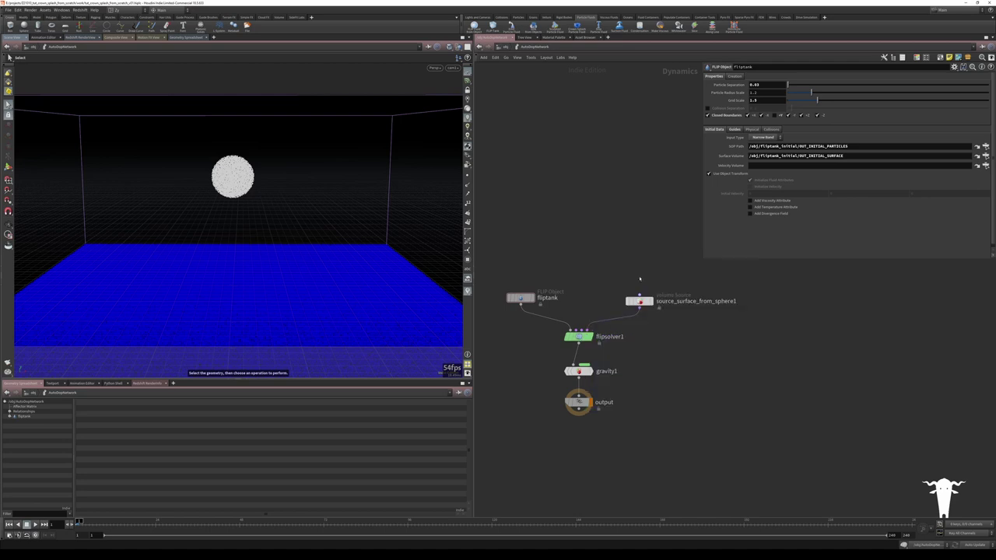
click(761, 85)
key(Return)
Record a flipbook of the finer slow-motion splash and bring up its MPlay window for review
click(35, 525)
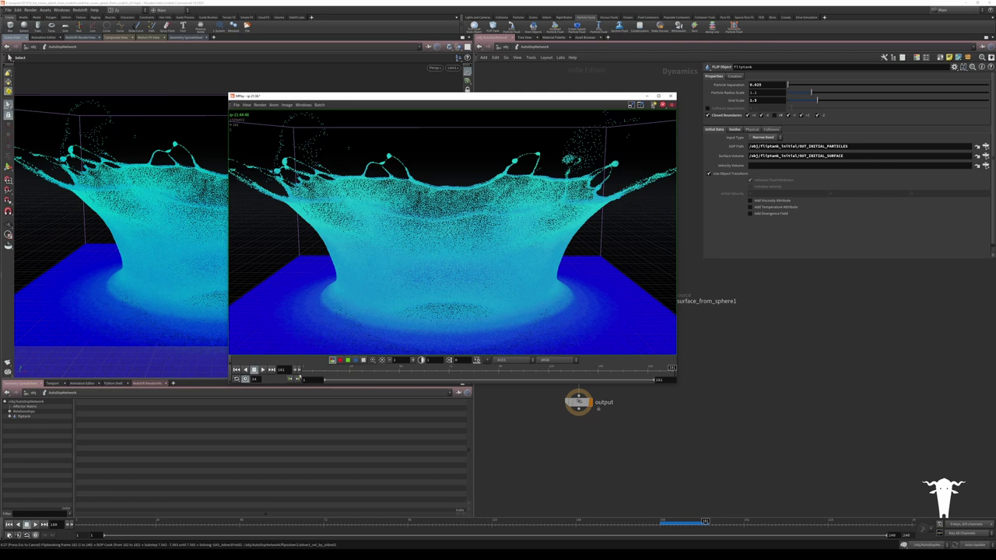
click(693, 404)
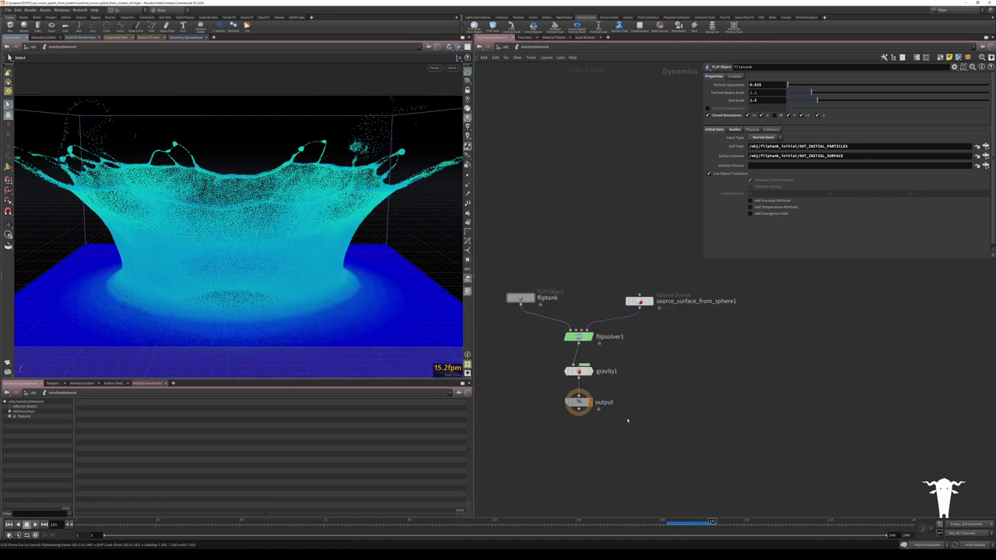
key(alt+Tab)
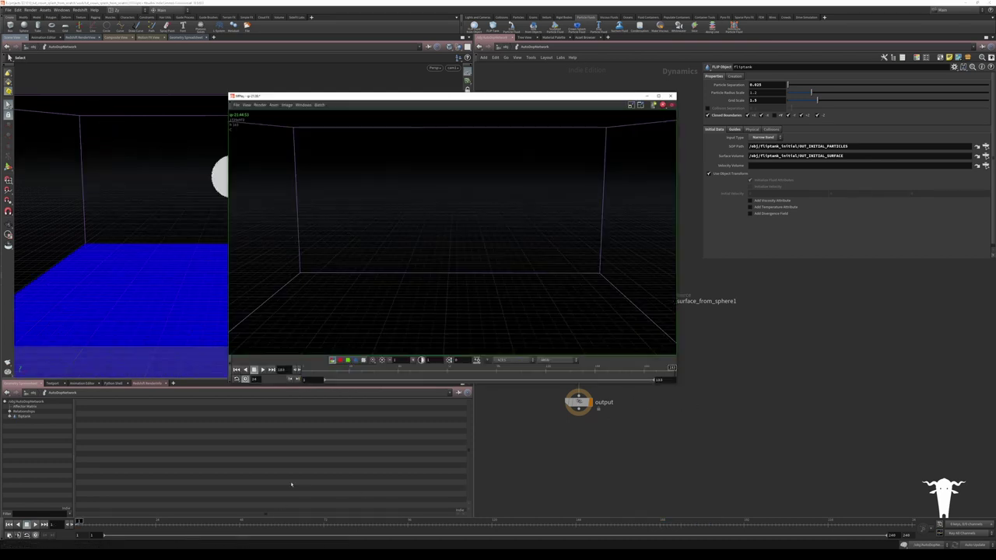
Close the flipbook review window and set the surface tension of flipsolver1 to 20
click(671, 96)
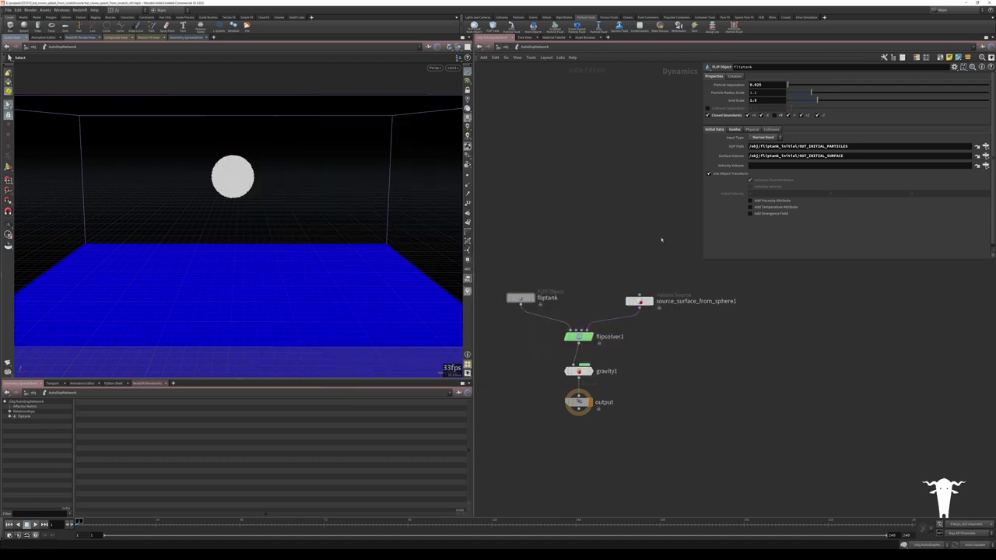
click(639, 302)
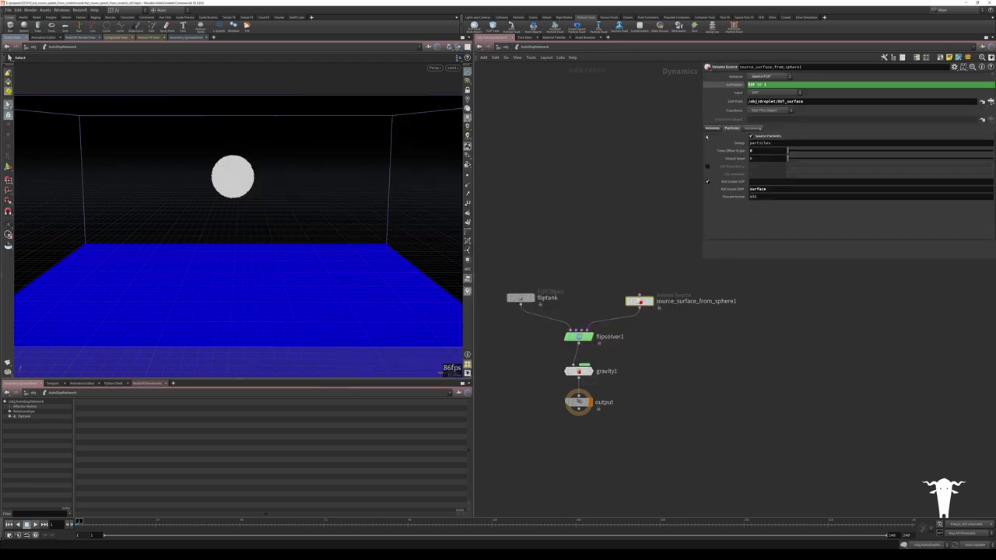
click(578, 336)
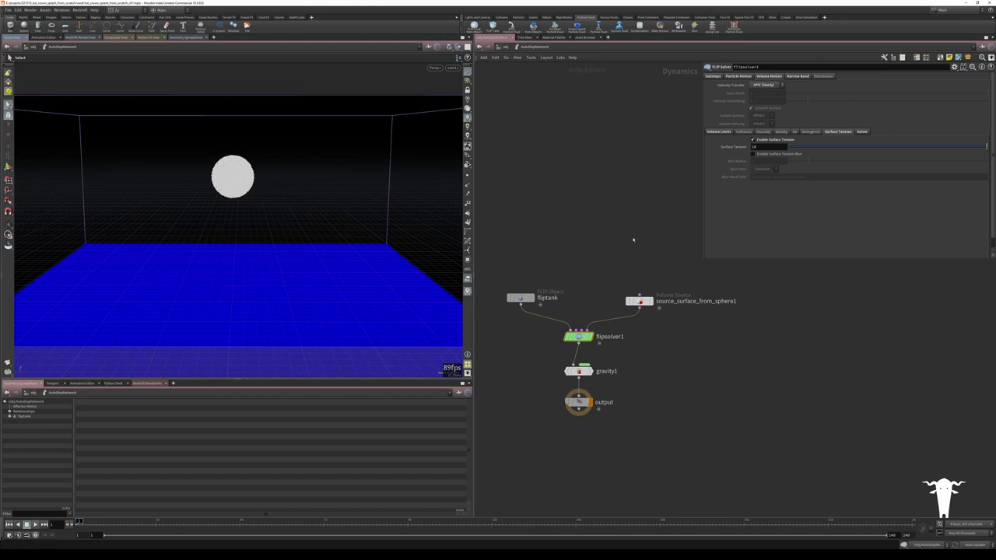
click(753, 146)
text(20)
click(712, 76)
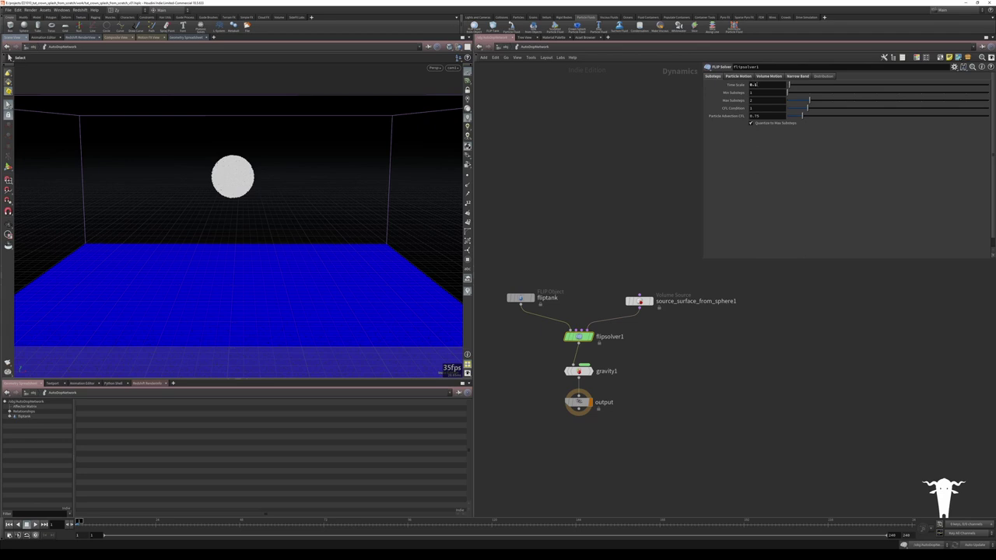
Set the maximum substeps of flipsolver1 to 4
click(750, 93)
key(Tab)
text(4)
key(Return)
Add a ZJ File Cache node beside fluidcompress1 inside the fliptank_fluid object
key(u)
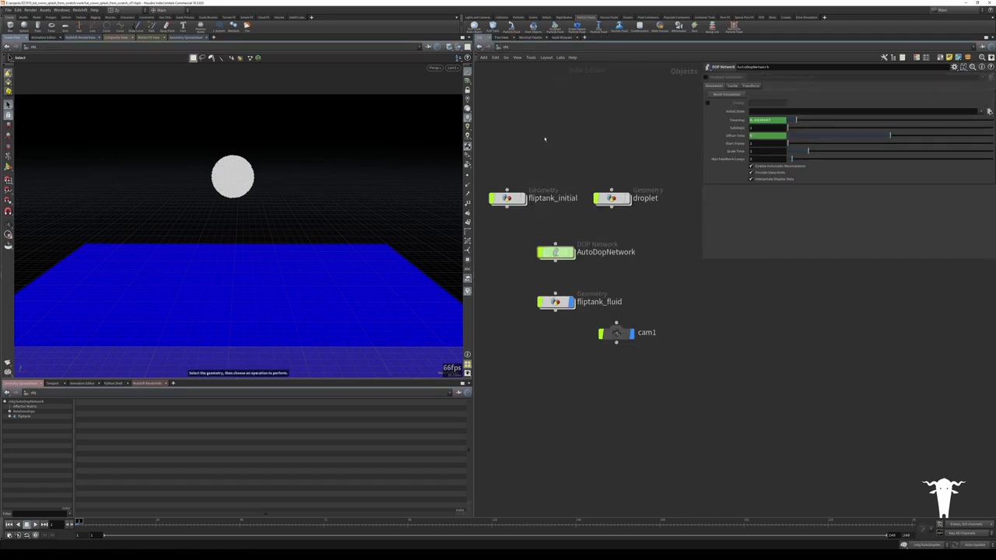
double_click(557, 303)
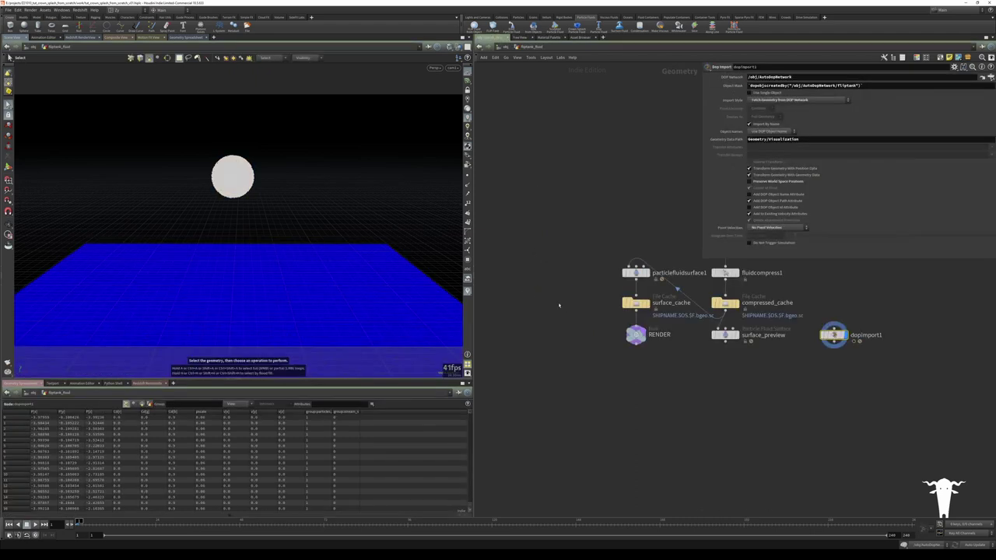
middle_drag(610, 292, 504, 319)
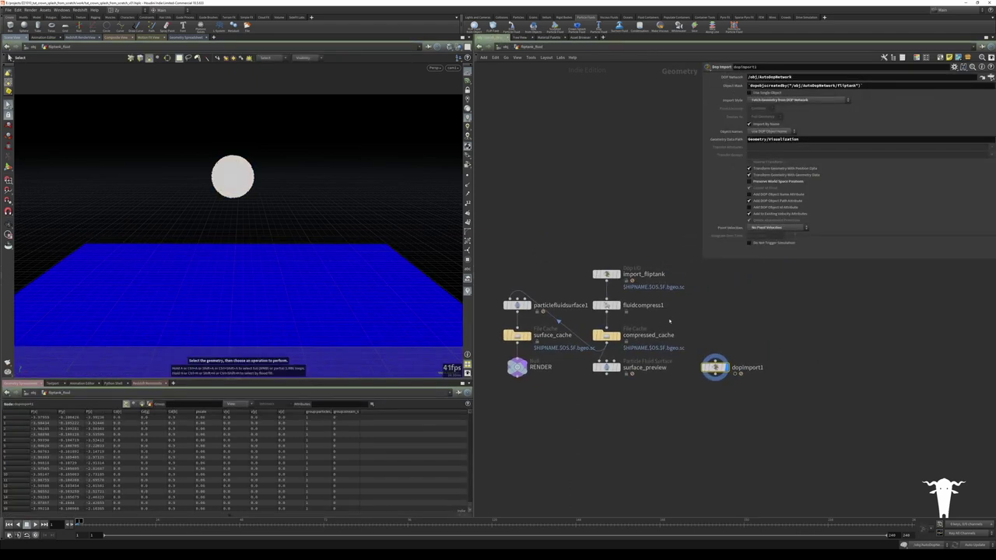
key(Tab)
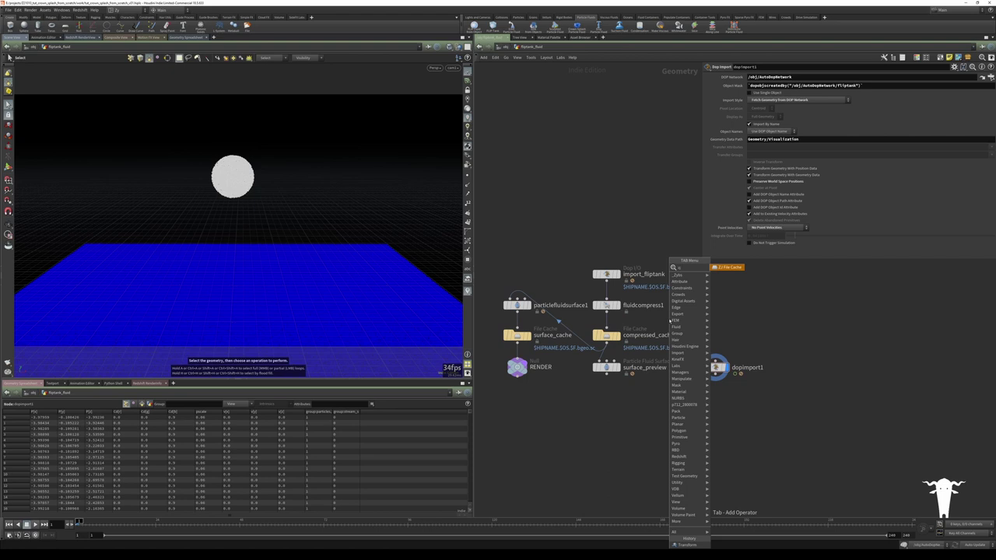
text(z)
key(Return)
click(689, 324)
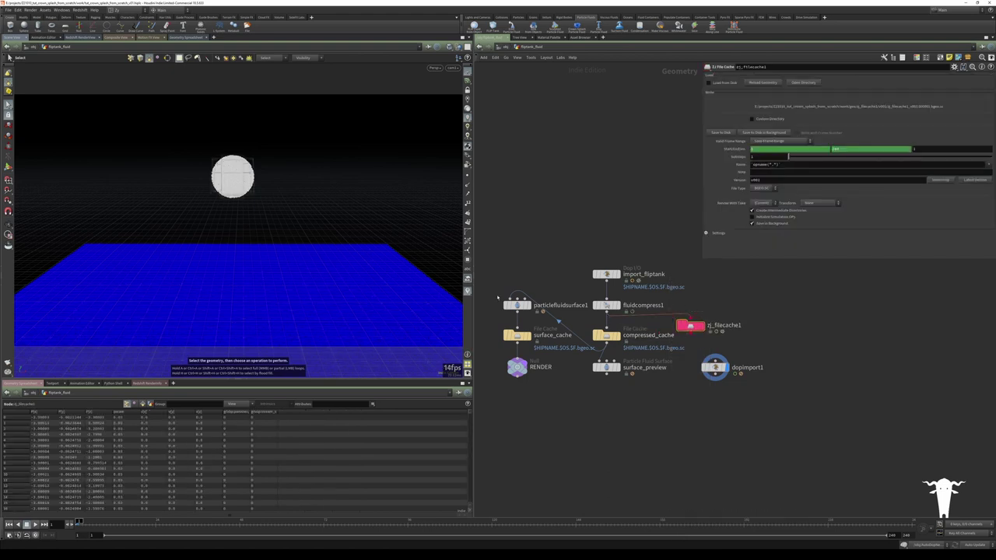
Replace compressed_cache with the new file cache beneath fluidcompress1, feeding particlefluidsurface1 and surface_preview
drag(481, 284, 540, 390)
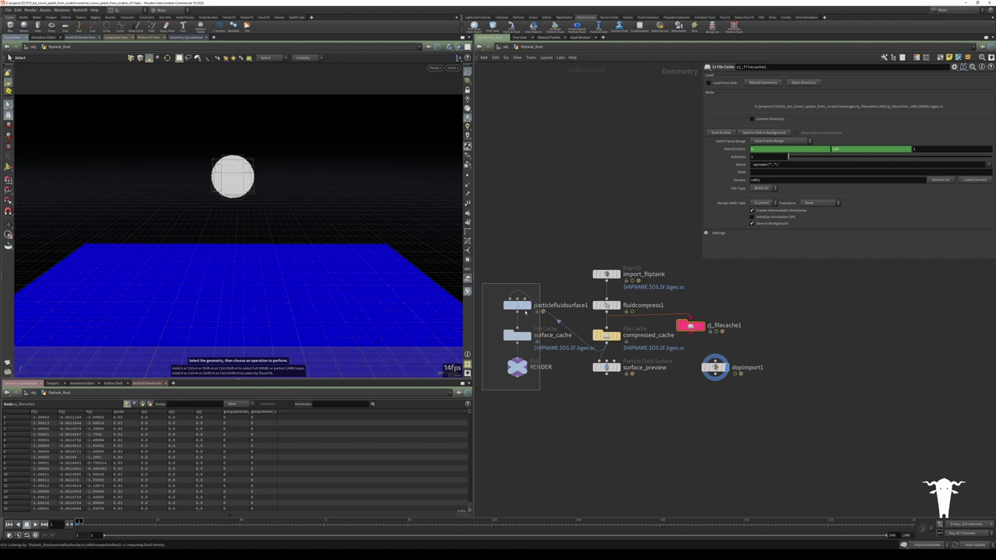
drag(521, 307, 519, 370)
drag(586, 322, 618, 386)
drag(607, 337, 606, 375)
click(607, 373)
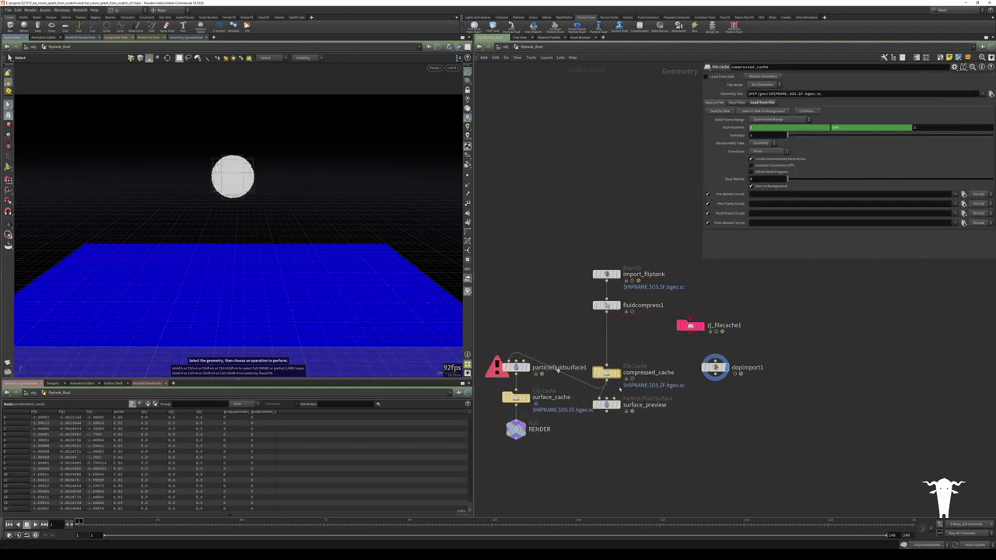
key(Delete)
drag(689, 336, 514, 353)
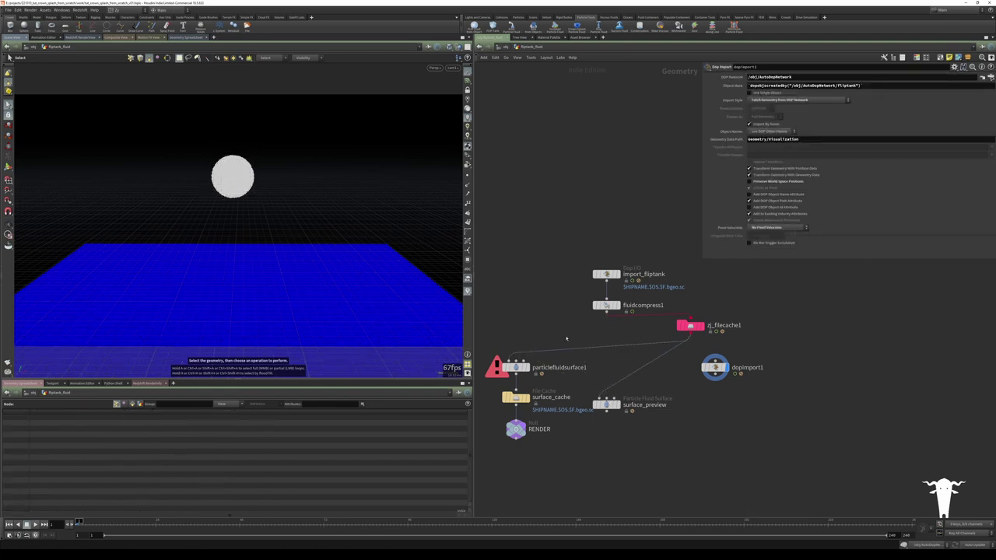
drag(690, 326, 606, 335)
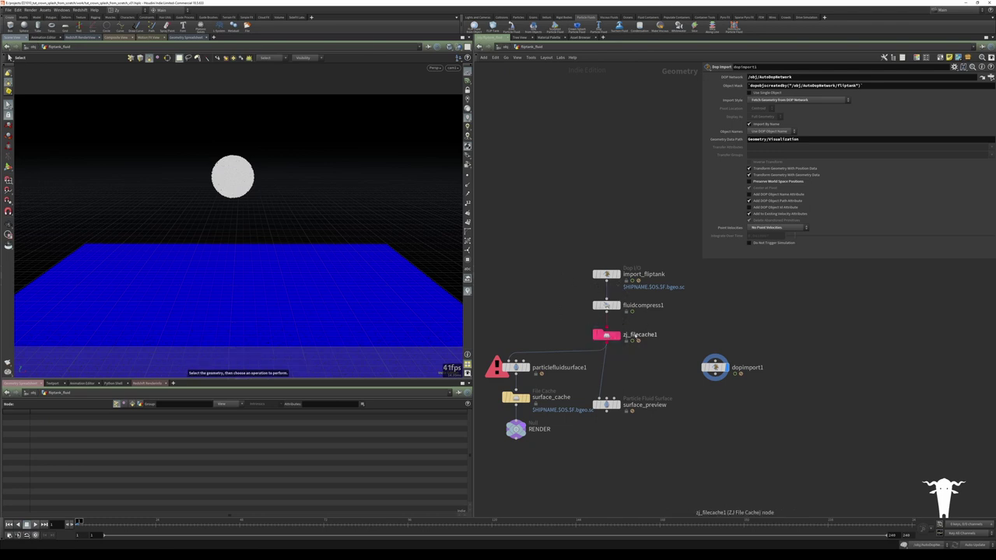
Rename the new file cache to crown_sim, display it, and enable Load from Disk
double_click(640, 335)
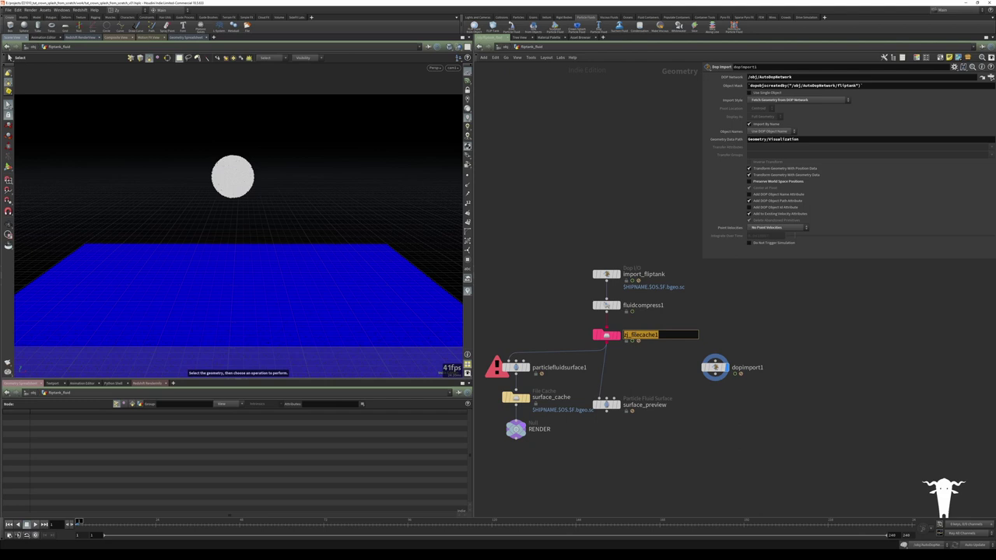
text(crown_sim)
key(Return)
click(606, 335)
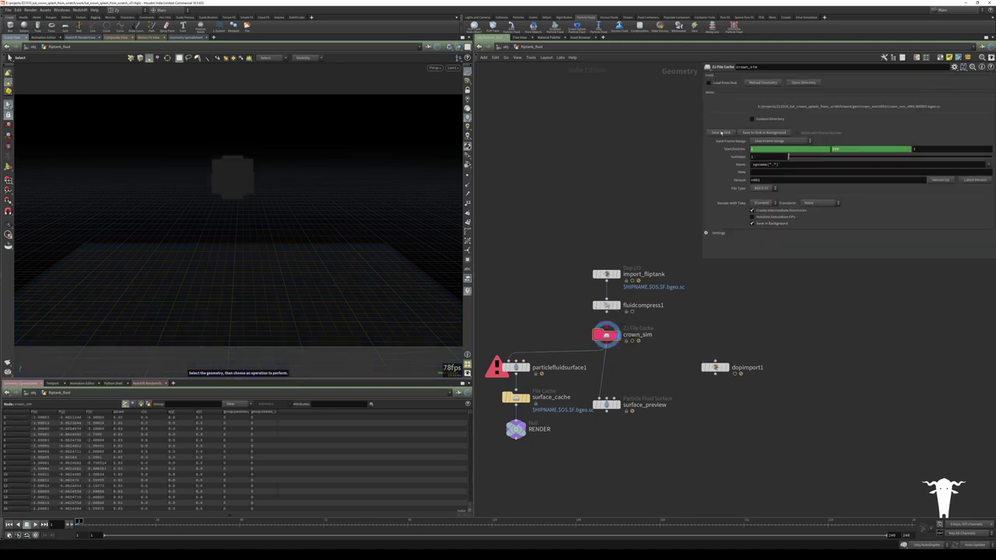
click(715, 83)
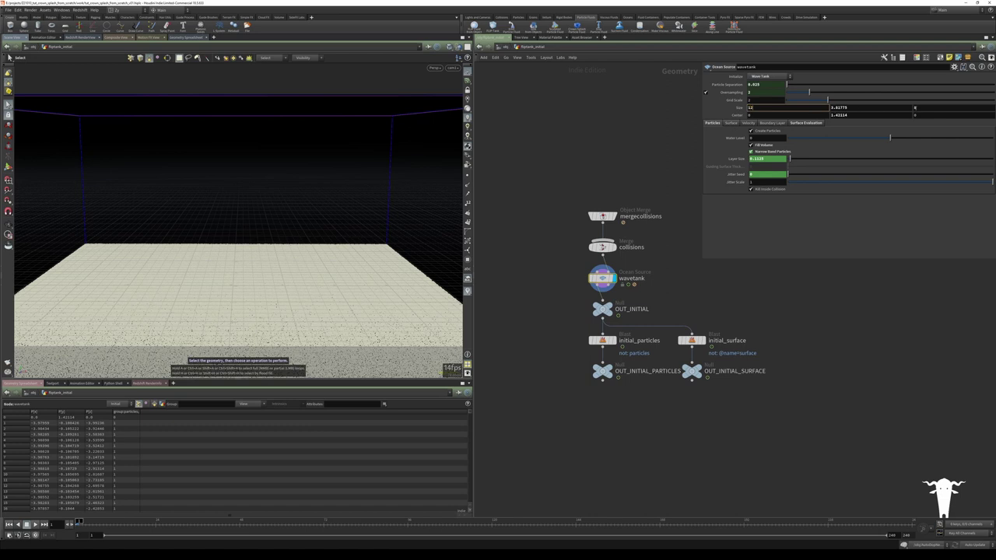
Enlarge the wavetank in fliptank_initial to a size of 12 in both X and Z
double_click(915, 107)
text(12)
key(Return)
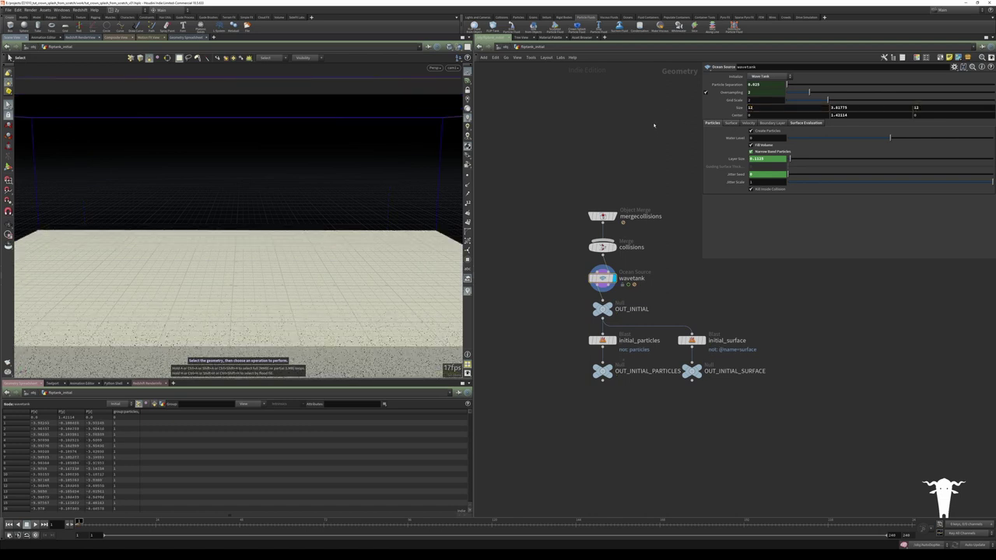
mouse_move(550, 306)
mouse_down()
mouse_move(595, 329)
mouse_move(556, 294)
mouse_up()
Save the scene, start caching crown_sim to disk in the background from fliptank_fluid, and bring up the render scheduler
key(u)
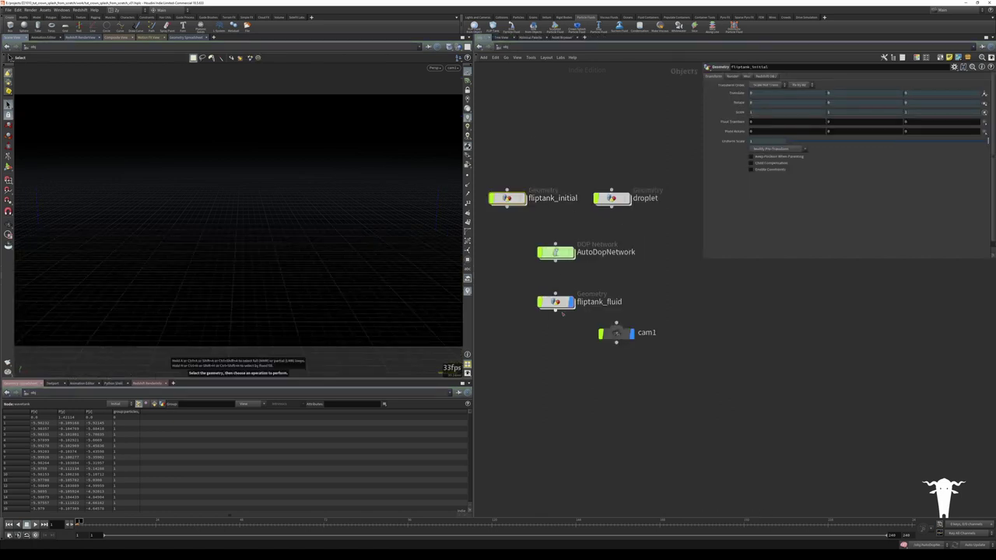
double_click(556, 302)
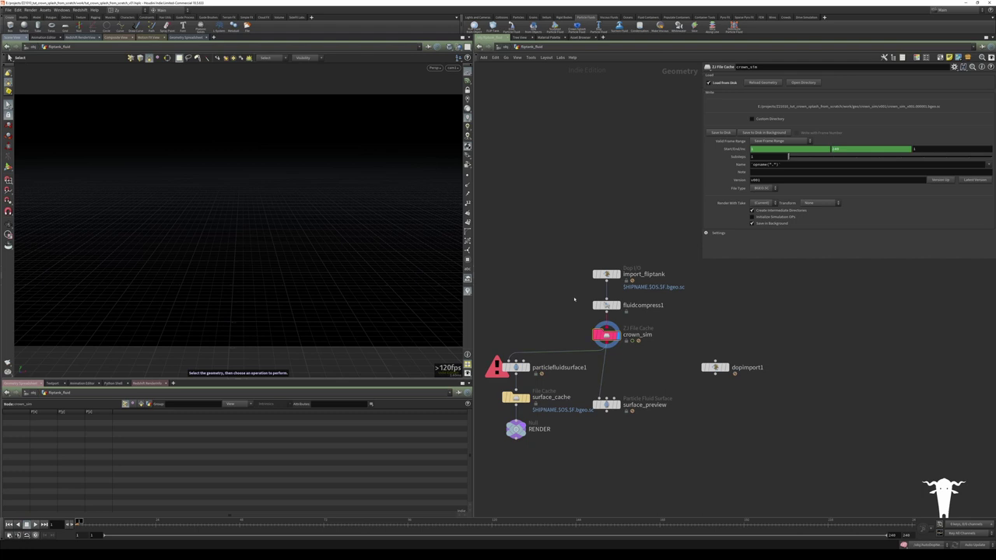
key(ctrl+s)
click(747, 133)
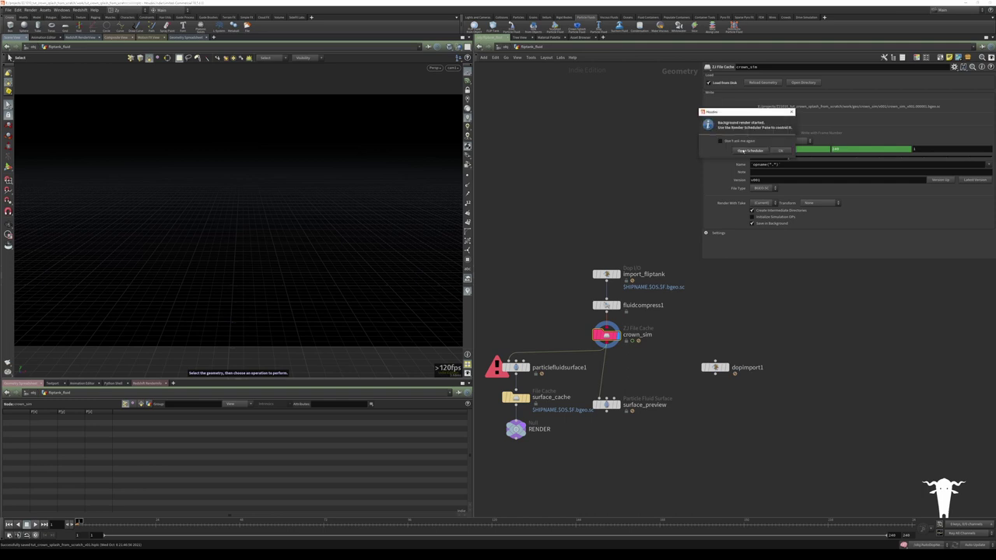
click(743, 150)
drag(707, 111, 256, 156)
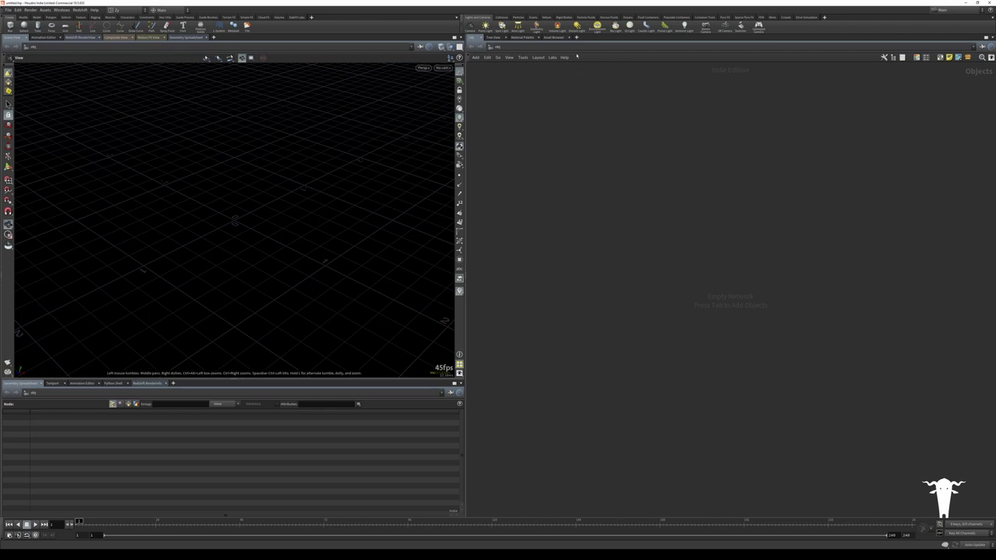
Create a Crown Splash particle fluid preset in a new untitled Houdini scene and frame the whole tank
click(589, 17)
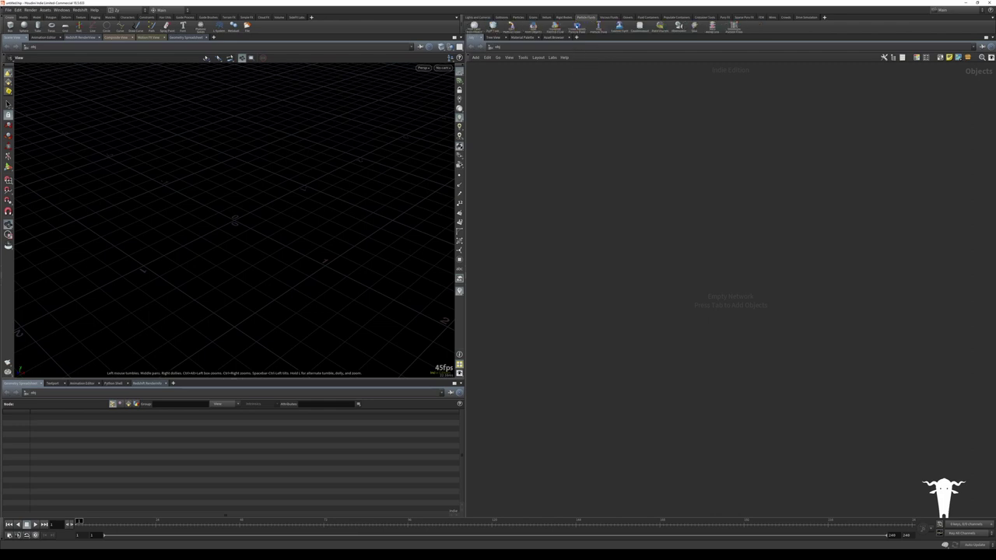
click(576, 26)
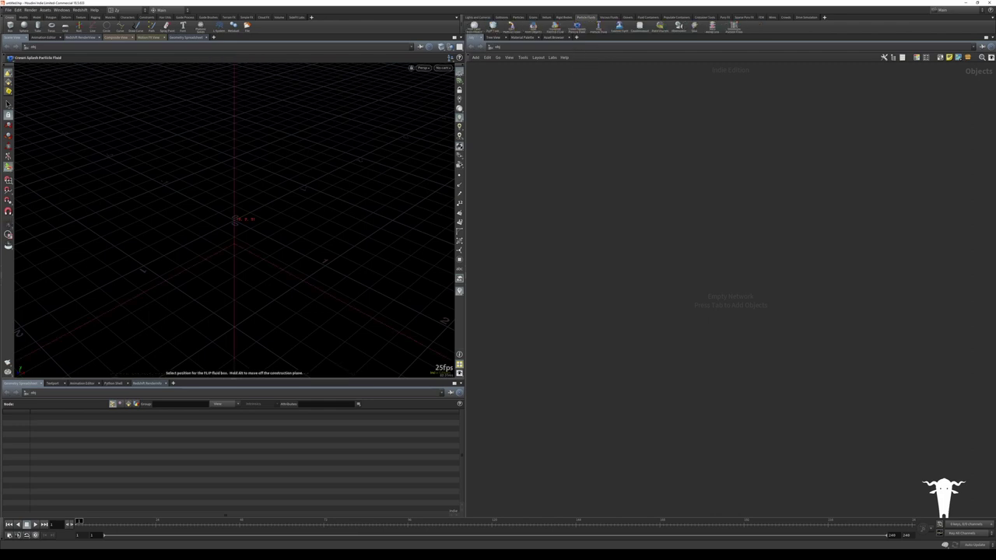
click(296, 172)
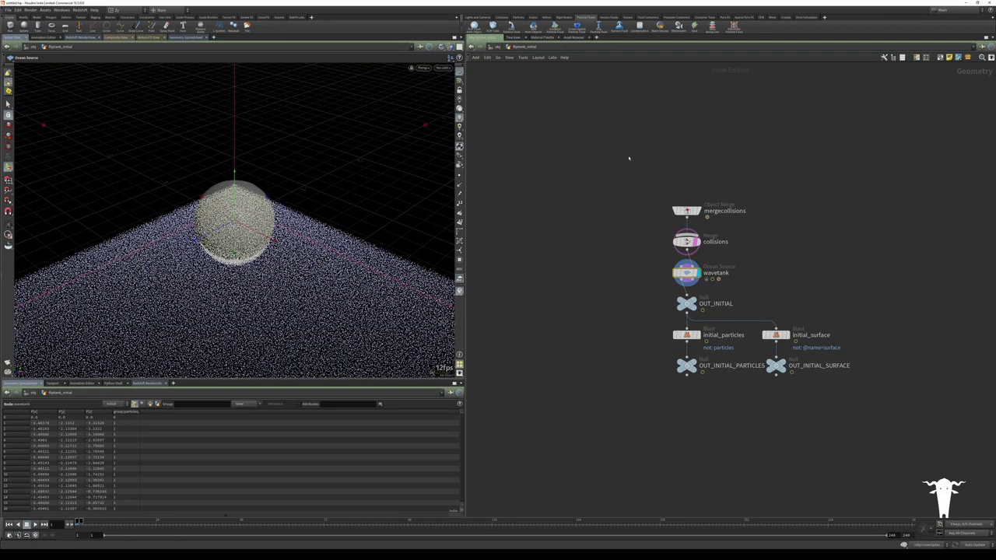
drag(345, 224, 269, 200)
alt+middle_drag(270, 200, 209, 250)
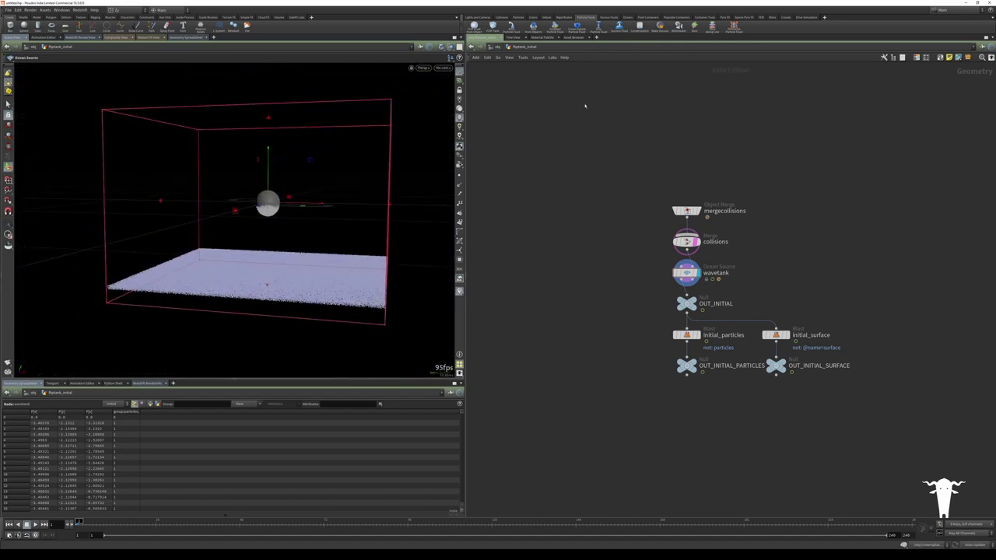
Arrange the object network with fliptank_initial and fluidtank_emitter above the DOP networks and fliptank_fluidinterior below
key(u)
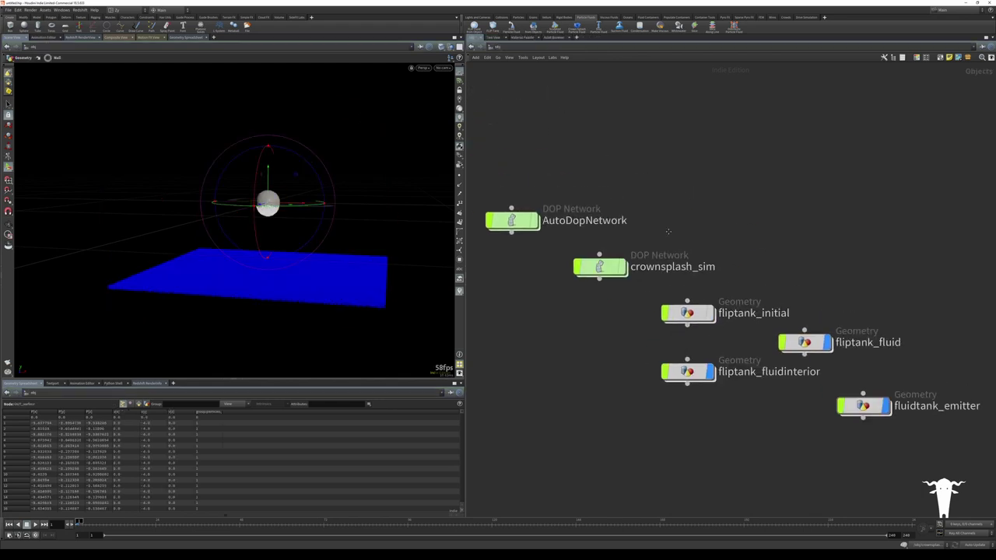
middle_drag(669, 231, 678, 224)
drag(698, 366, 662, 451)
drag(871, 398, 622, 104)
middle_drag(729, 287, 752, 298)
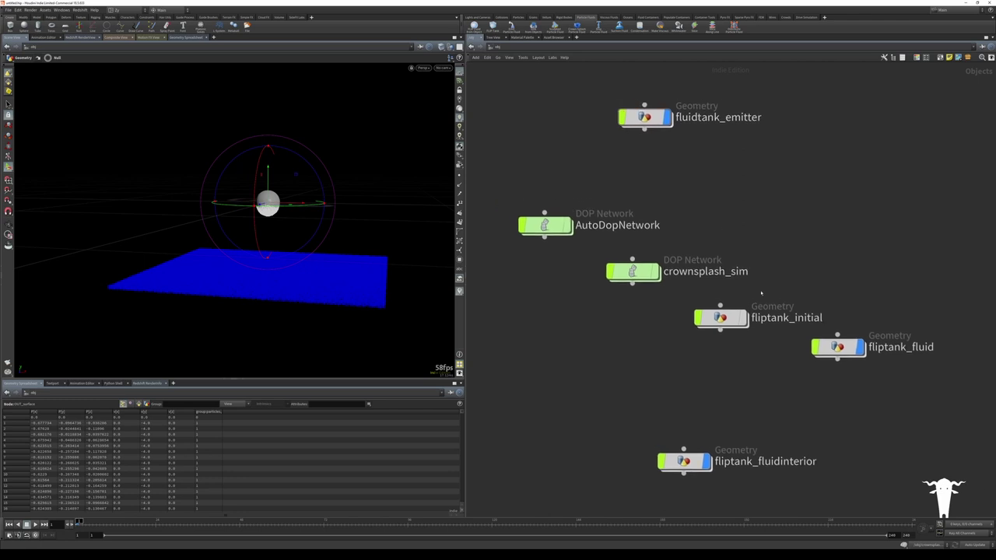
drag(721, 317, 513, 124)
middle_drag(655, 221, 690, 229)
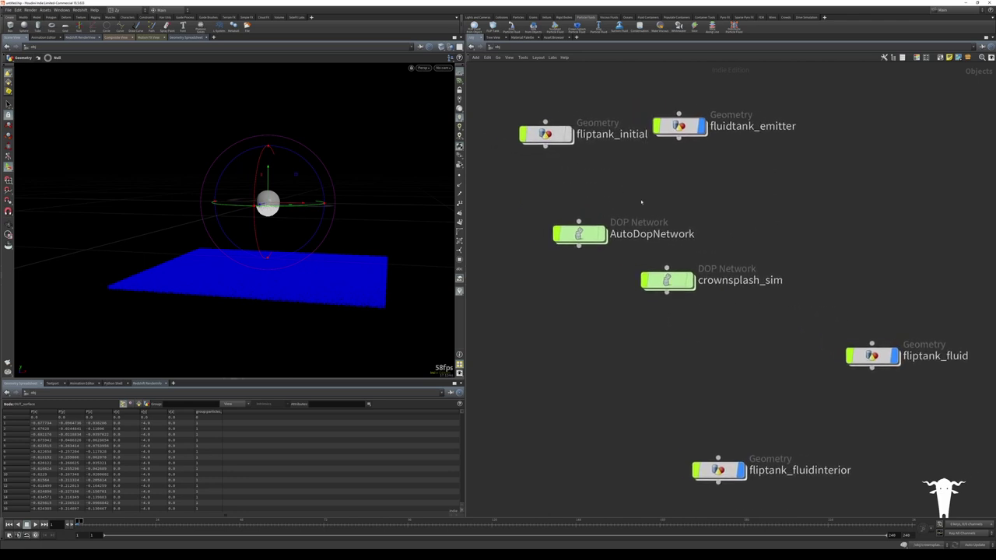
Inspect the contents of AutoDopNetwork and delete that network from the object level
double_click(581, 234)
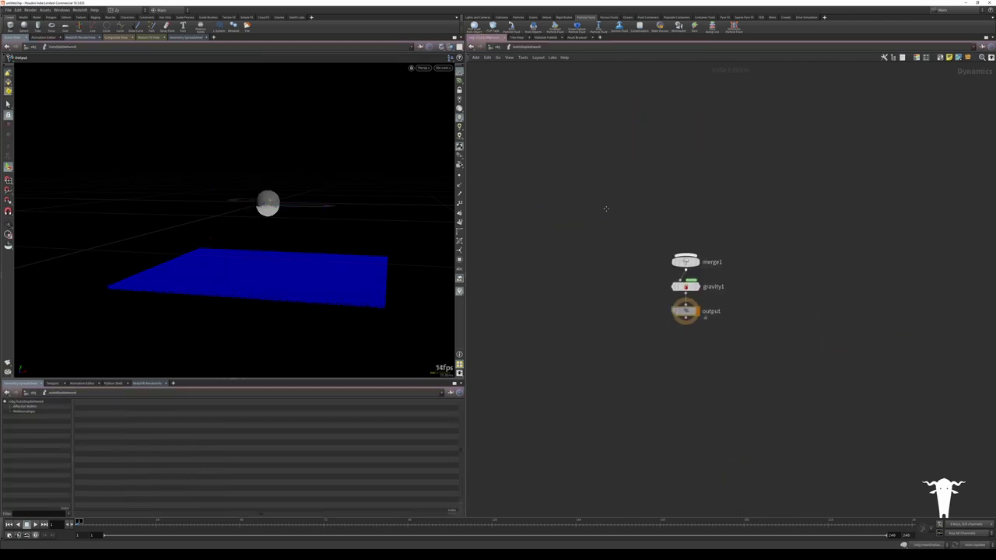
click(498, 46)
drag(544, 189, 591, 270)
key(Delete)
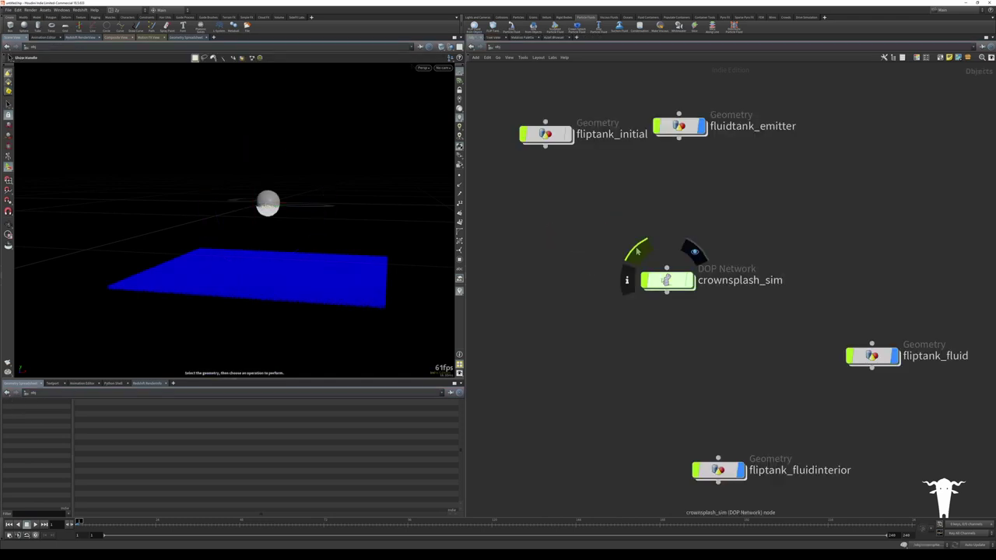
Line up crownsplash_sim, fliptank_fluid and fliptank_fluidinterior in a column beneath the two source objects
drag(668, 280, 619, 249)
drag(876, 347, 638, 326)
drag(732, 470, 663, 416)
middle_drag(569, 284, 549, 319)
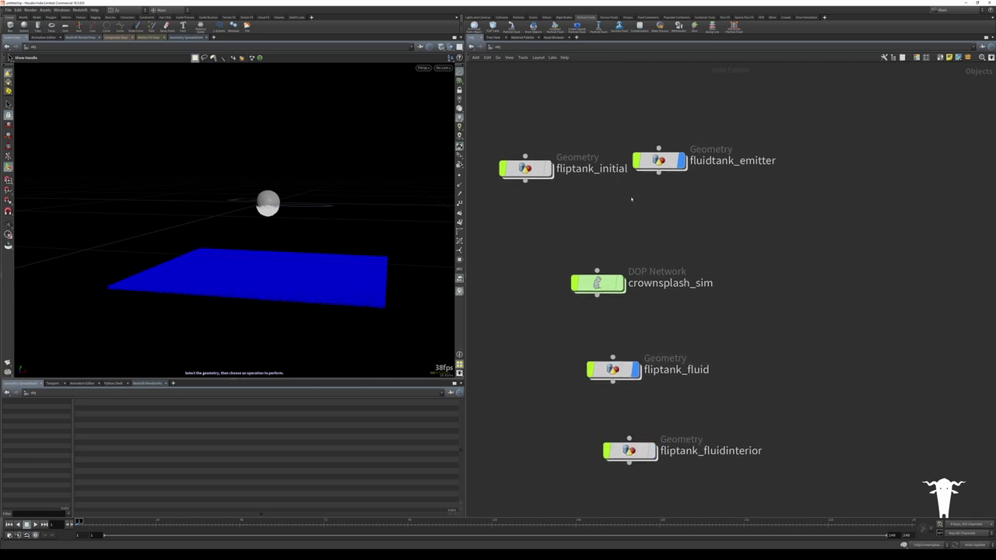
Show the parameters of the create_surface FLIP source inside fluidtank_emitter in an enlarged parameter area for examination
click(659, 161)
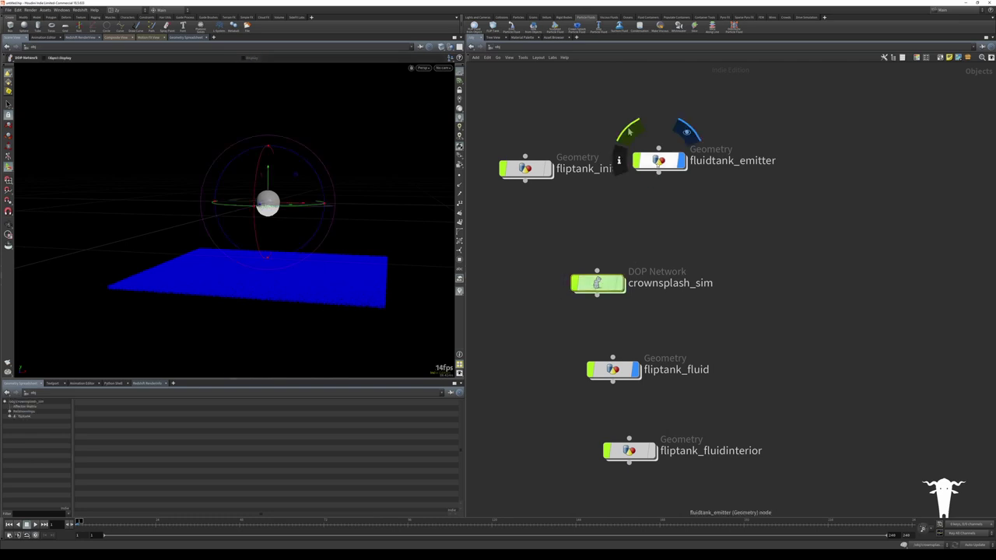
double_click(659, 160)
click(670, 258)
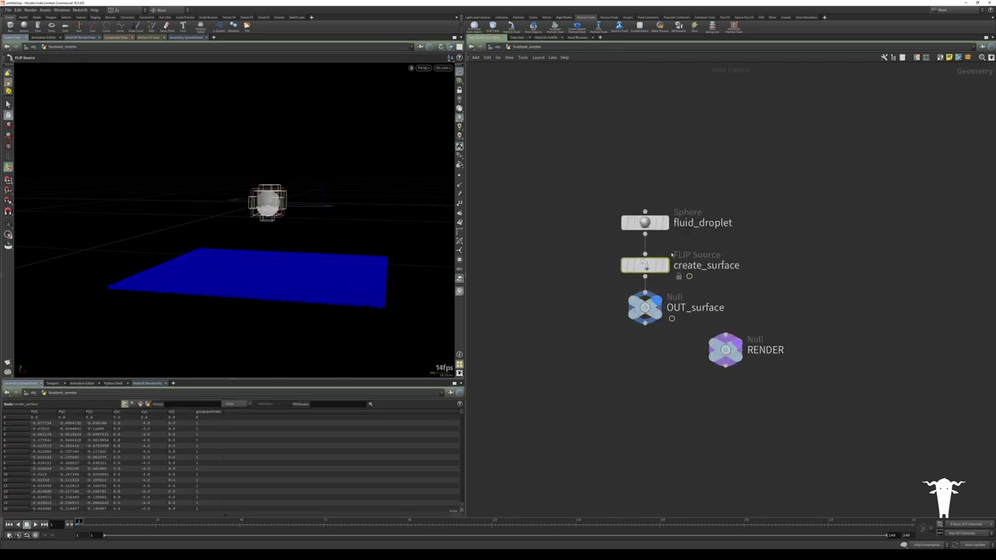
key(p)
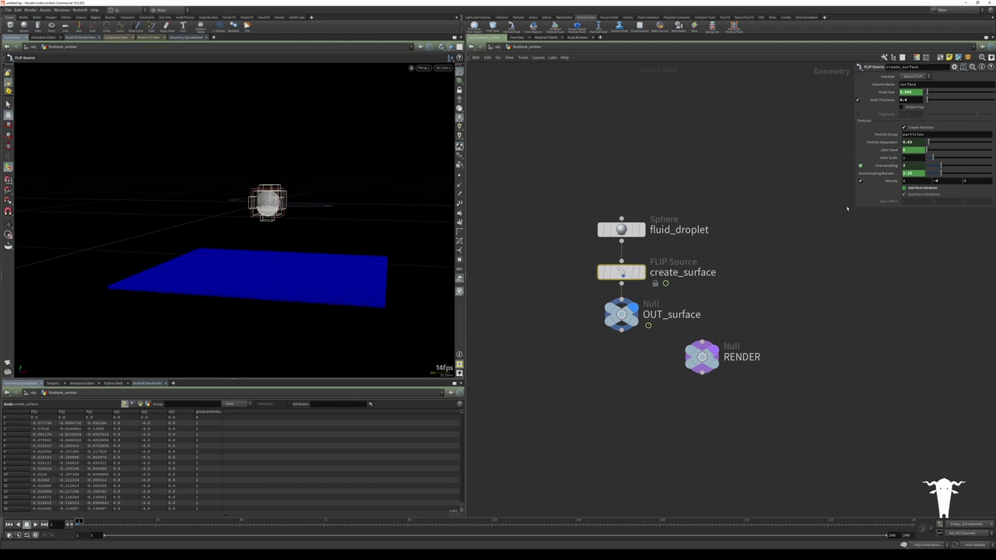
drag(855, 208, 772, 259)
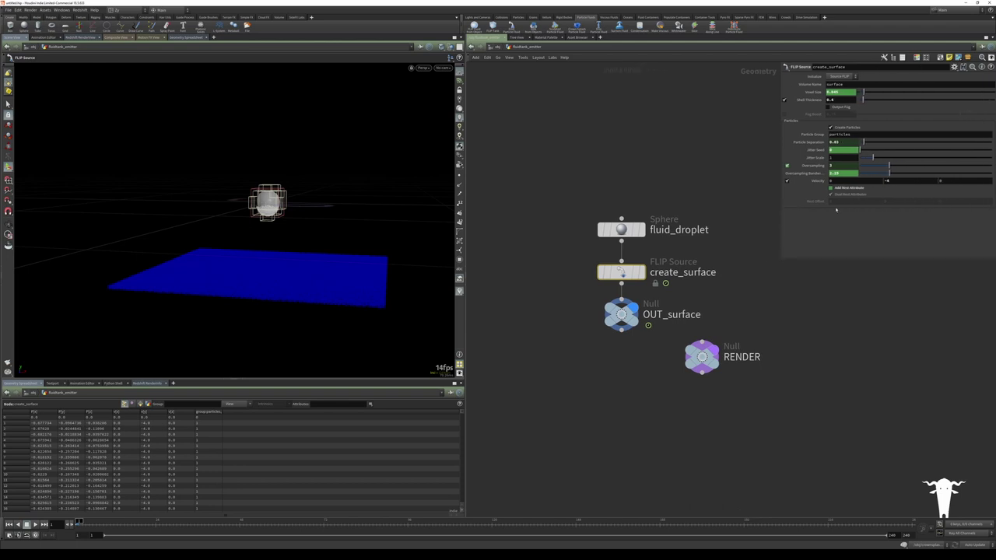
Open crownsplash_sim, lay out its nodes automatically, and spread fliptank, the emitter volume source and merge2 on separate branches above flipsolver1
click(691, 127)
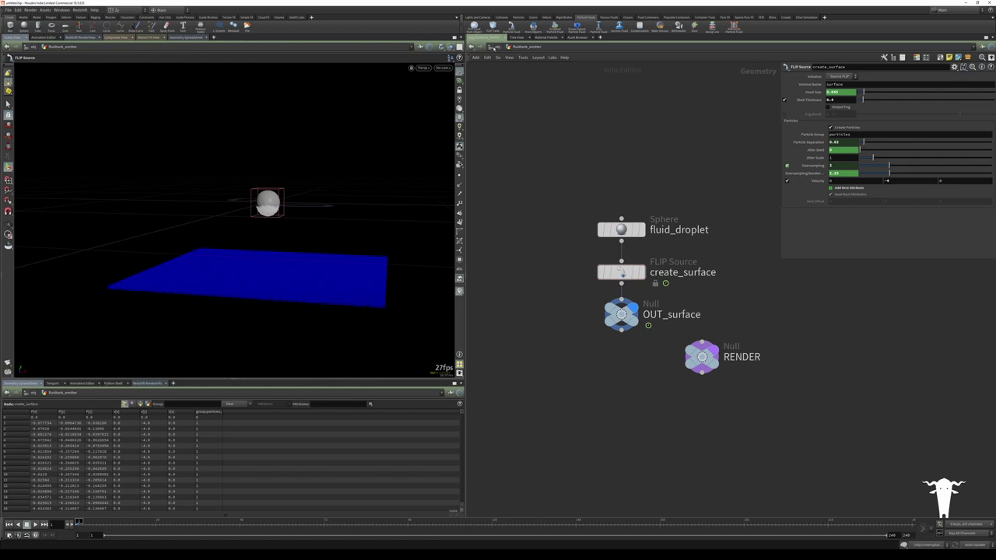
click(497, 47)
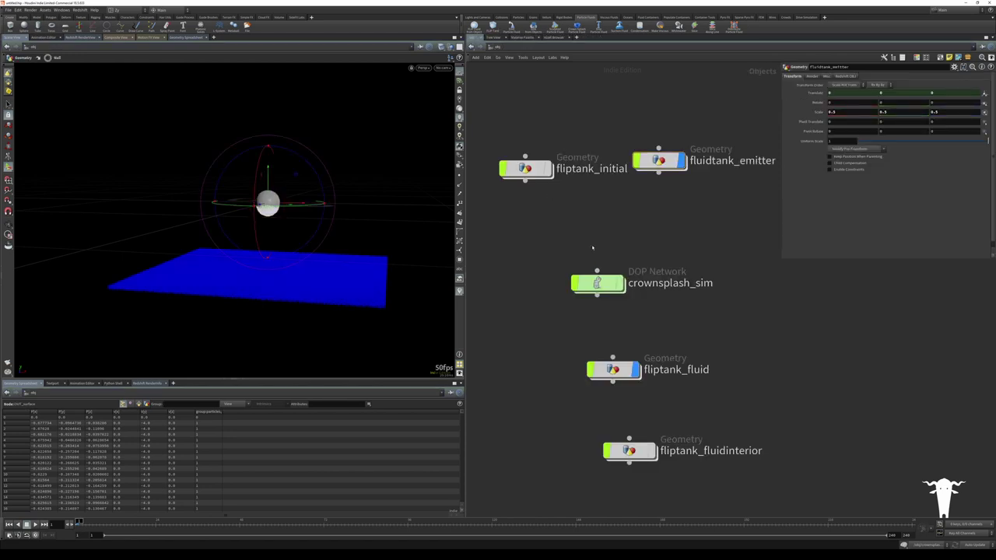
double_click(597, 283)
key(l)
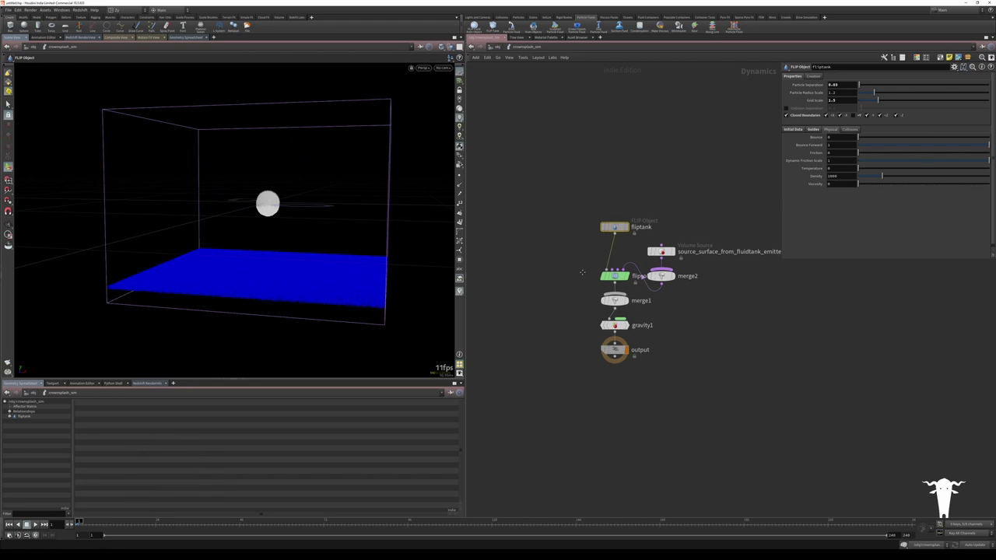
middle_drag(582, 274, 538, 294)
drag(640, 183, 636, 208)
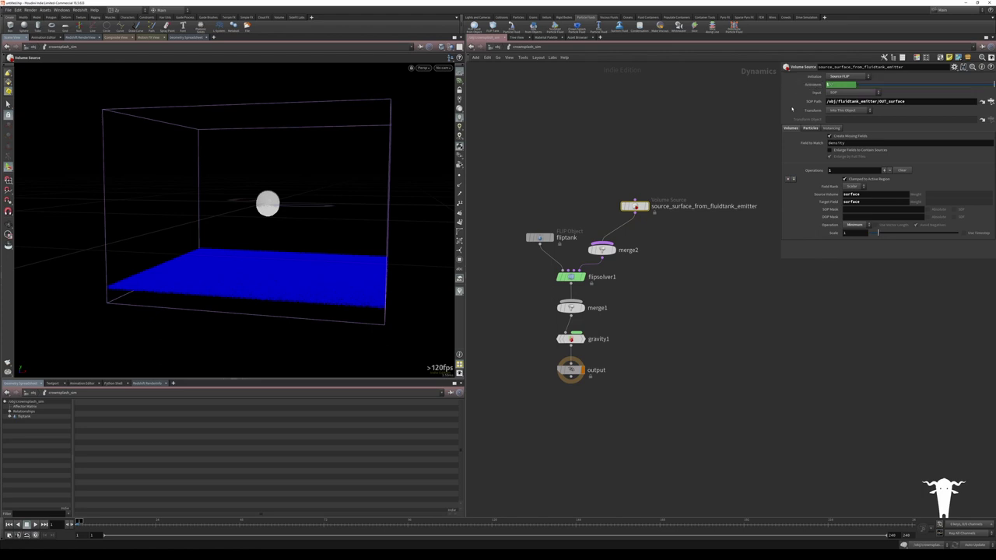
drag(601, 249, 632, 244)
drag(540, 237, 521, 231)
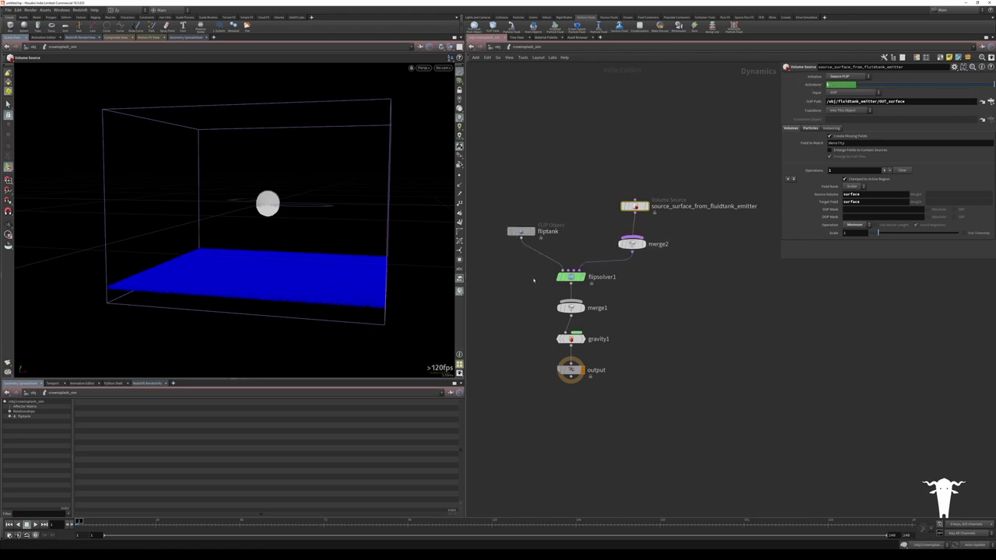
Show the parameters of flipsolver1 and gravity1 for inspection, and align merge2 beneath the emitter volume source
click(571, 276)
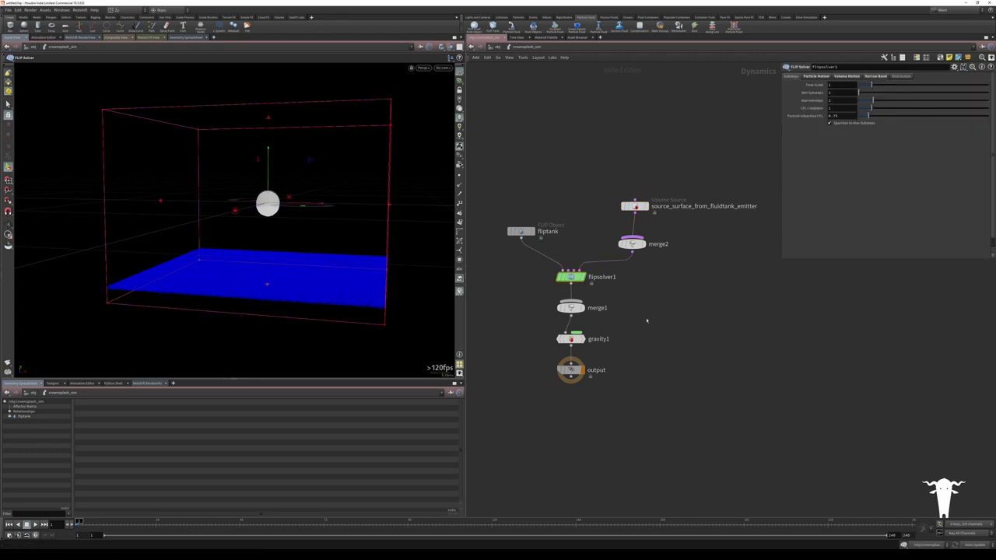
drag(632, 316, 528, 350)
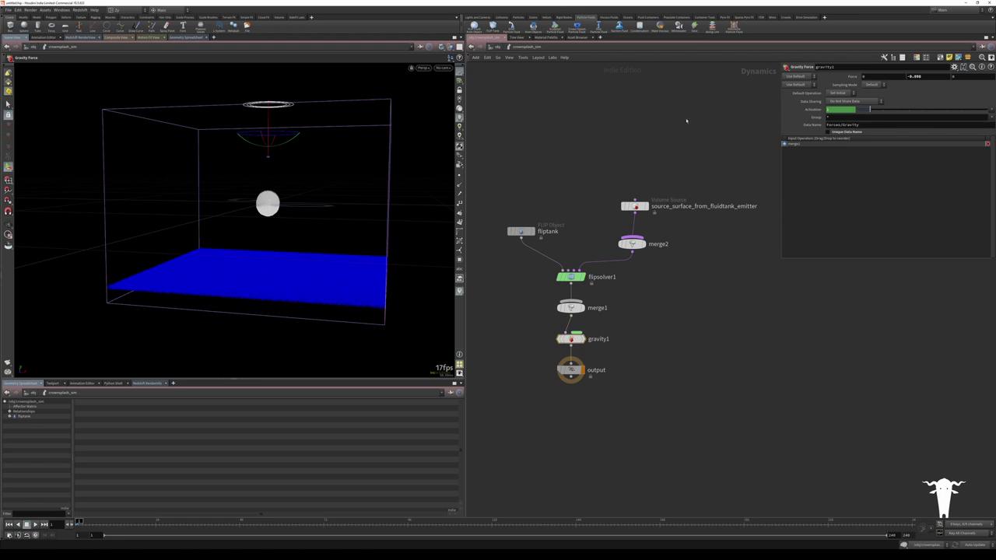
drag(632, 244, 634, 243)
Try the expression -0.098*100 for gravity1's vertical force, check its evaluated value, and remove the expression again
double_click(915, 76)
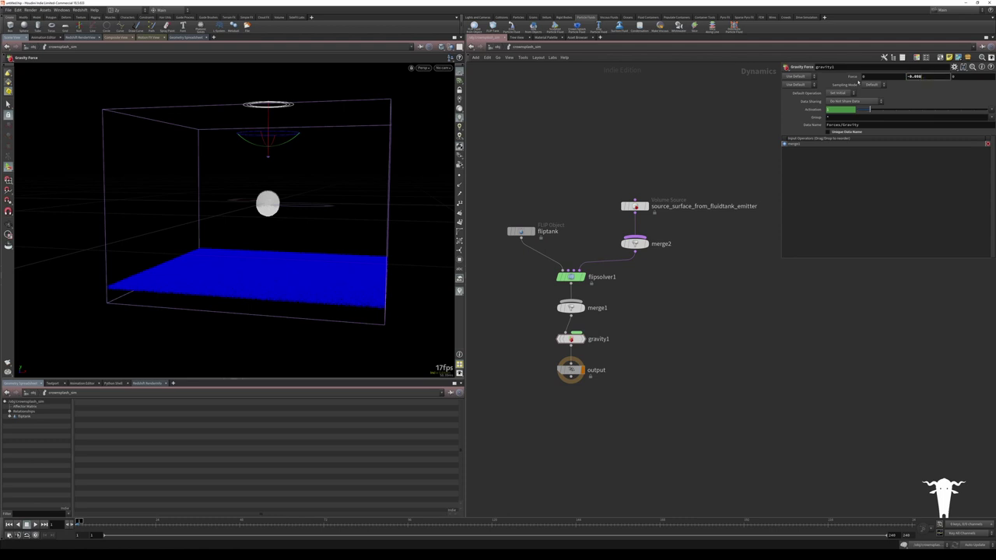
text(**100)
key(Return)
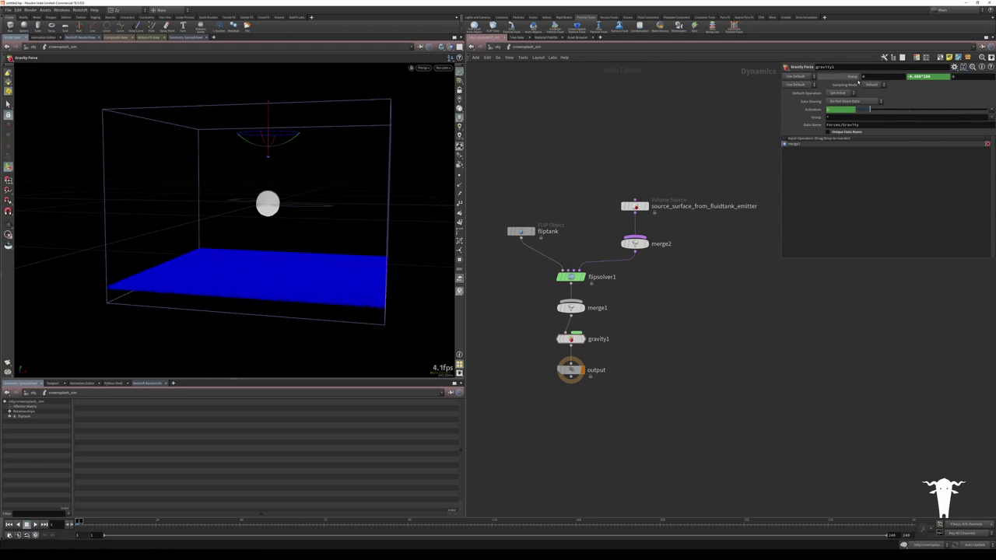
click(849, 76)
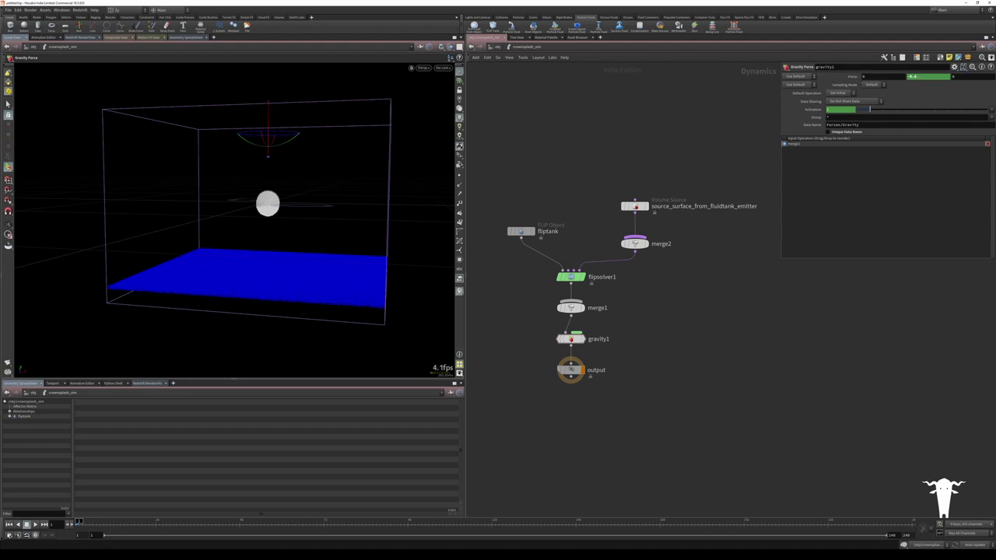
click(850, 77)
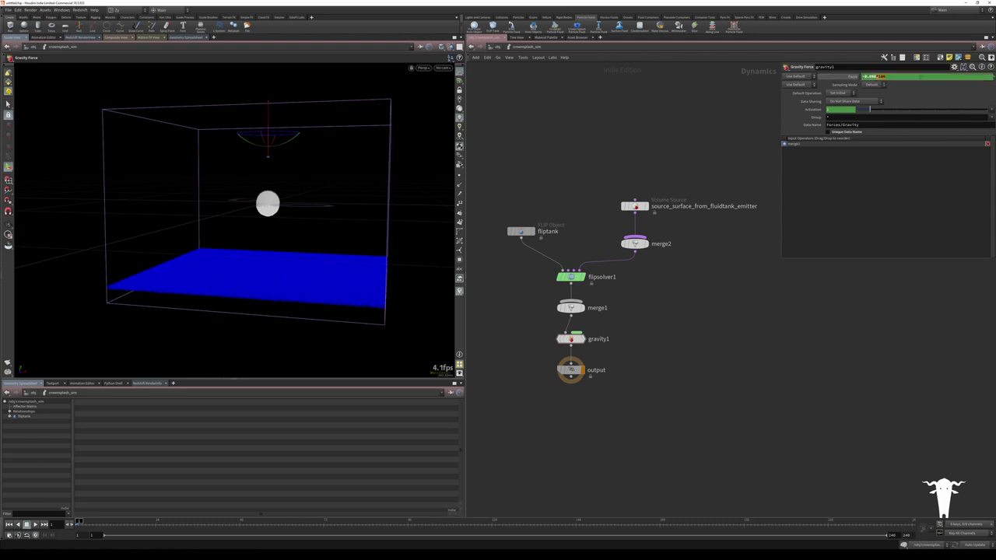
right_click(904, 76)
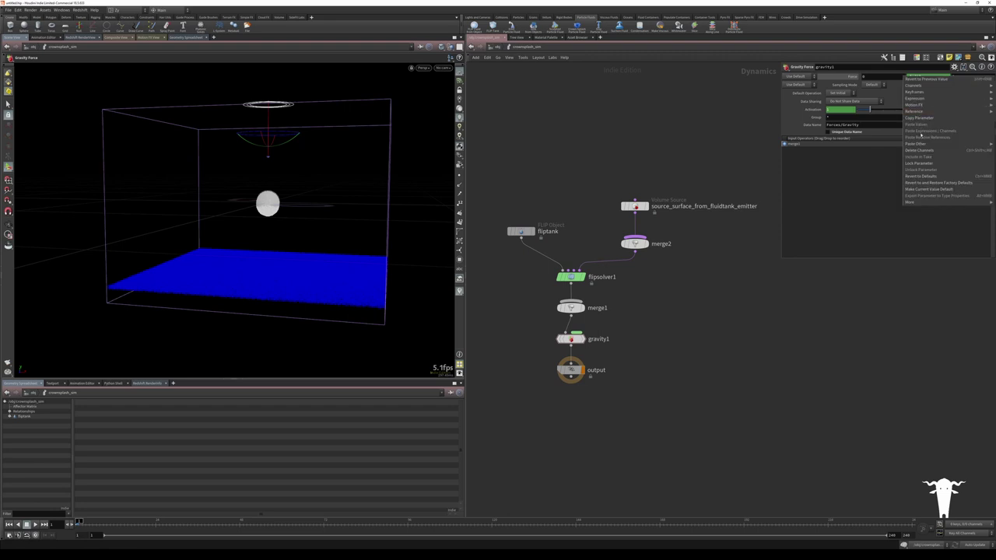
mouse_move(920, 147)
click(876, 144)
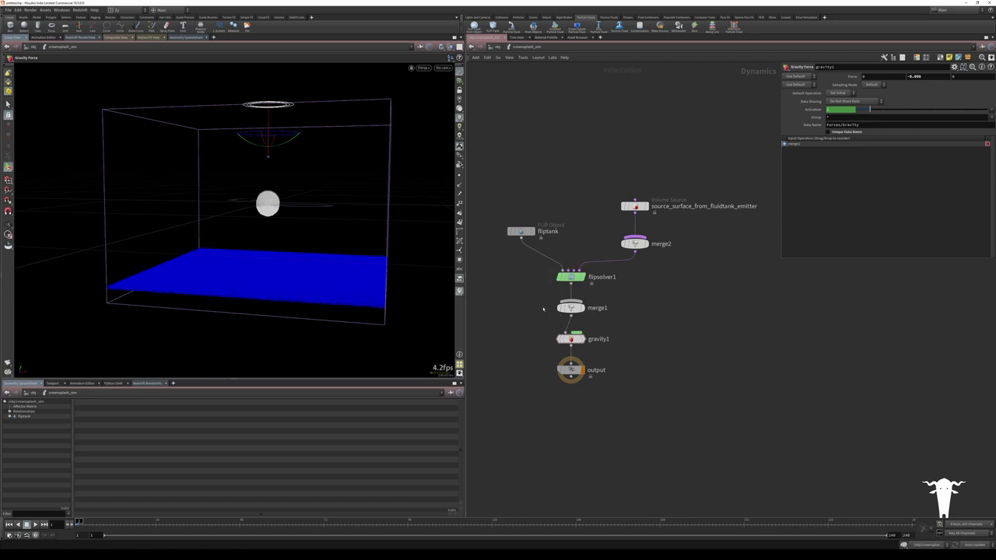
Examine flipsolver1's particle reseeding, volume limits and surface tension settings
click(571, 277)
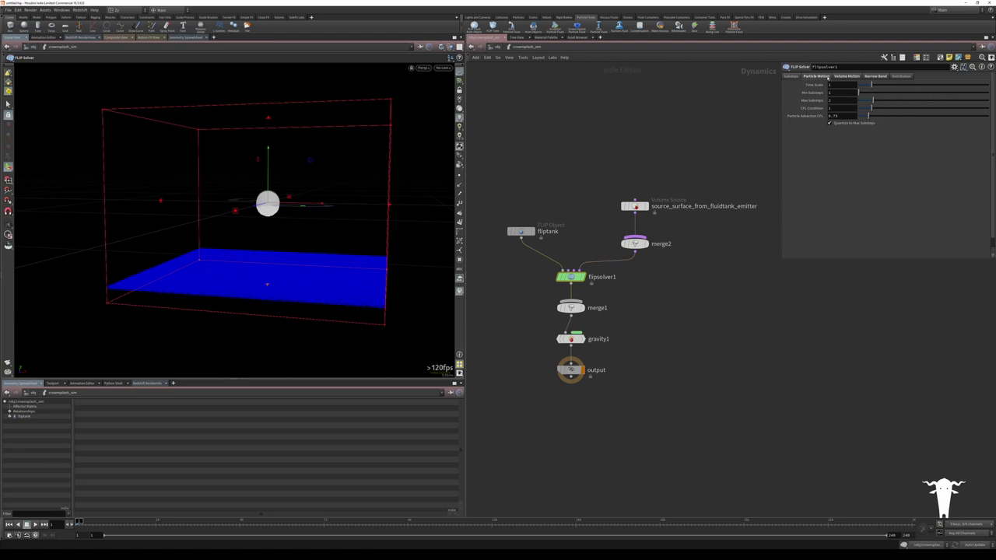
click(827, 78)
click(813, 121)
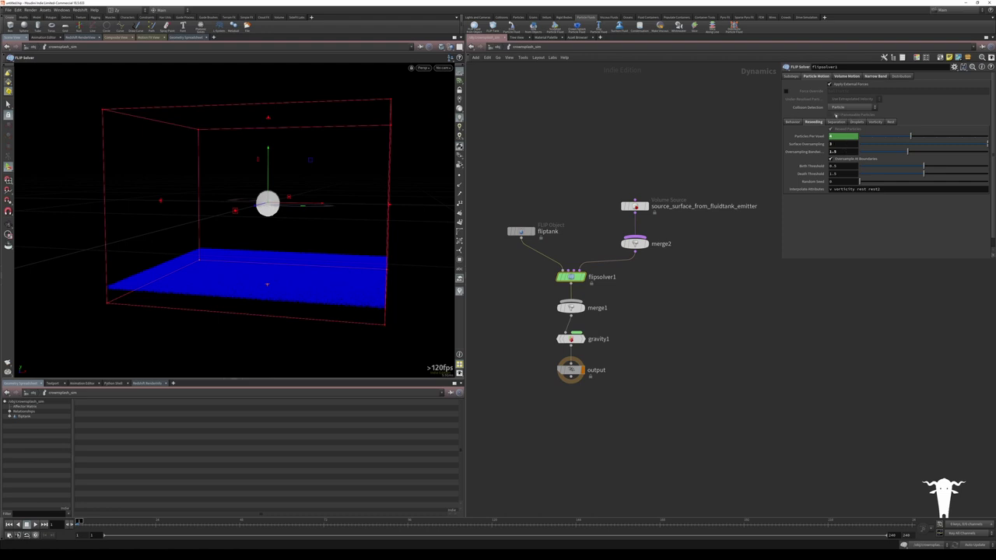
click(847, 76)
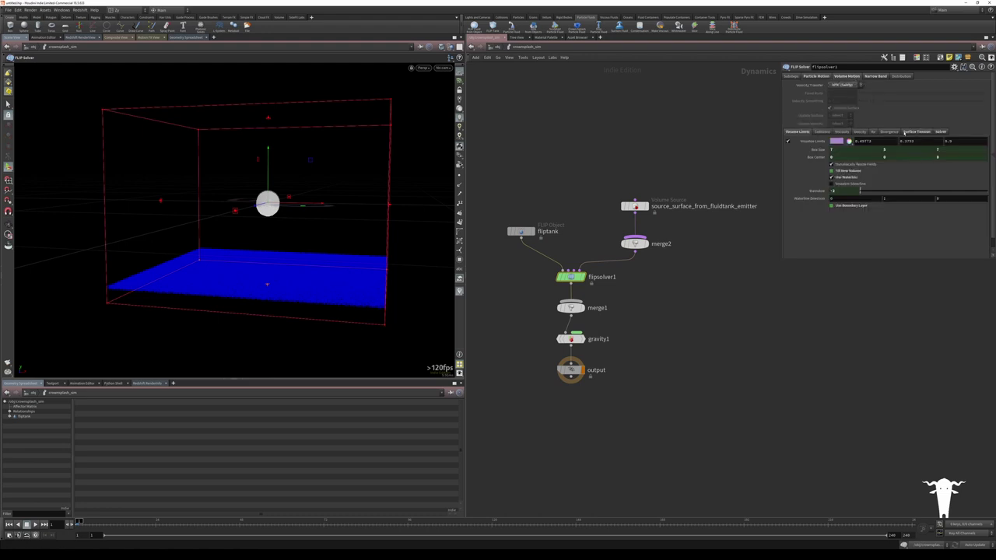
click(910, 133)
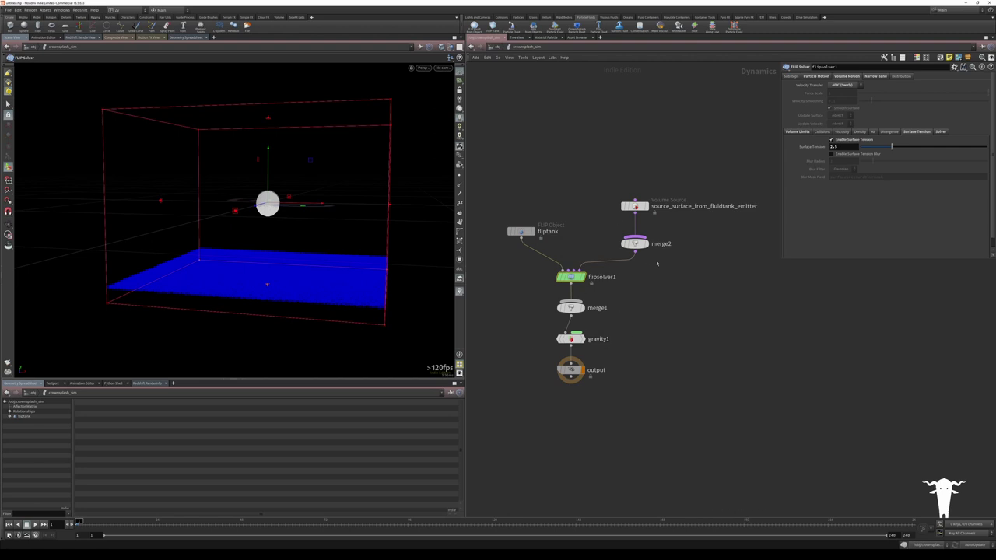
Nudge flipsolver1 up and fliptank down in the network, and display the solver's surface tension settings again
click(676, 145)
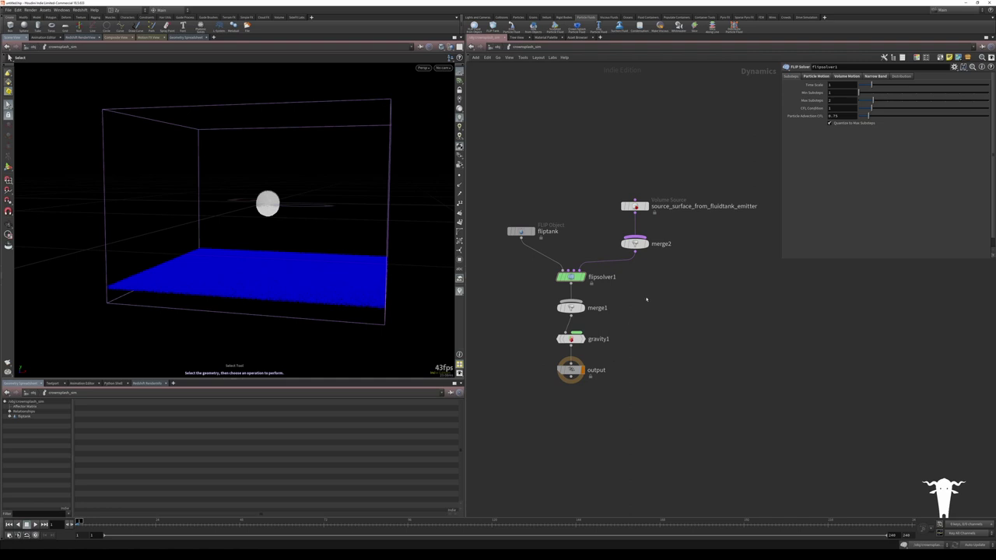
drag(572, 278, 572, 274)
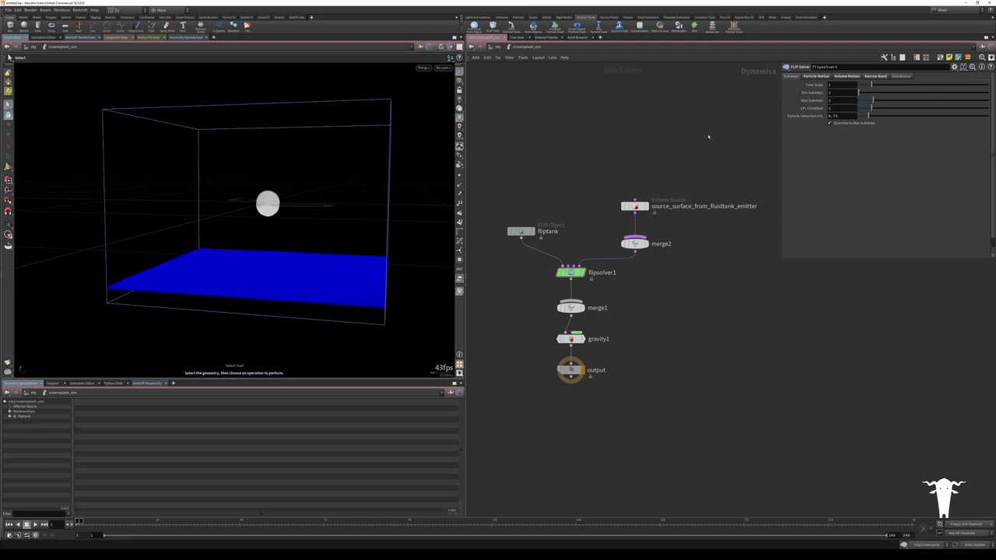
click(858, 76)
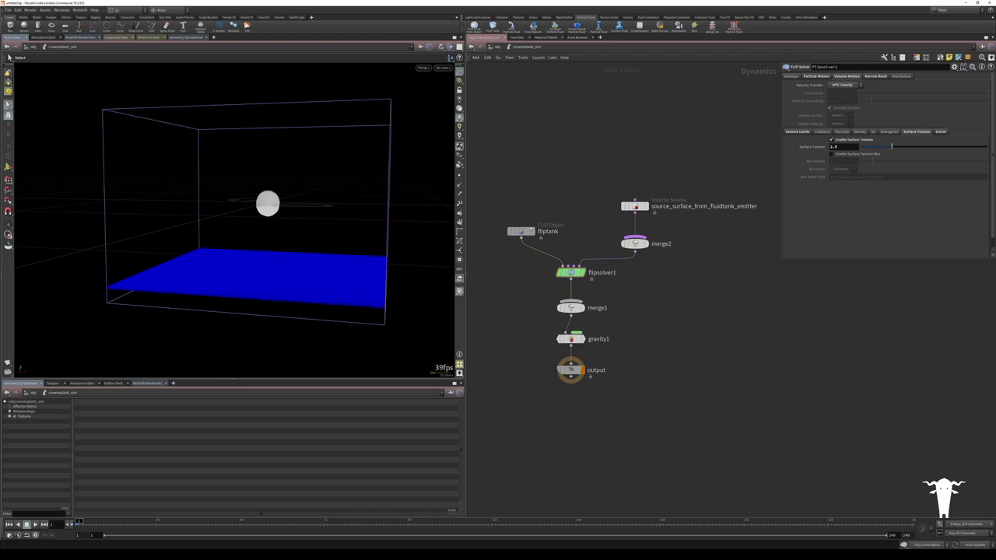
drag(520, 231, 516, 238)
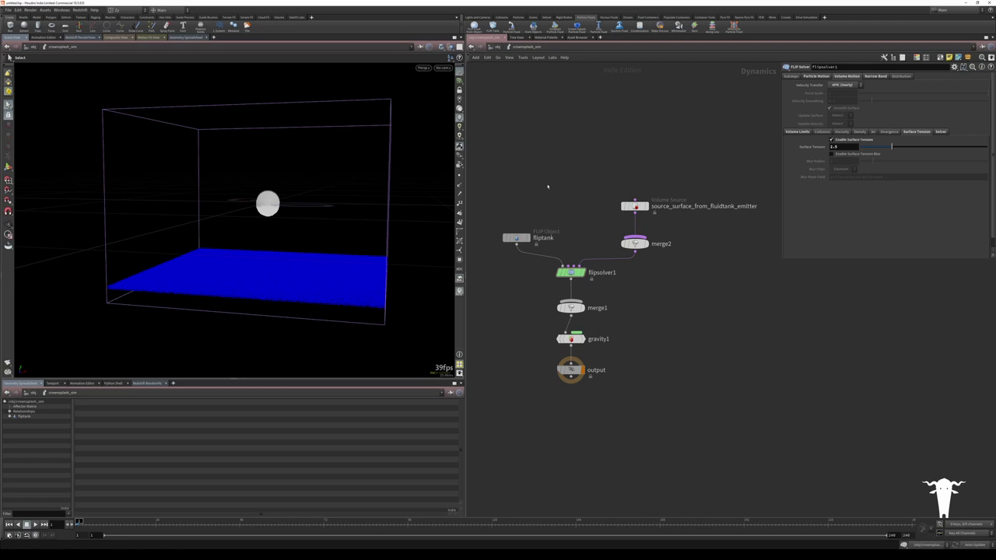
middle_drag(548, 187, 555, 184)
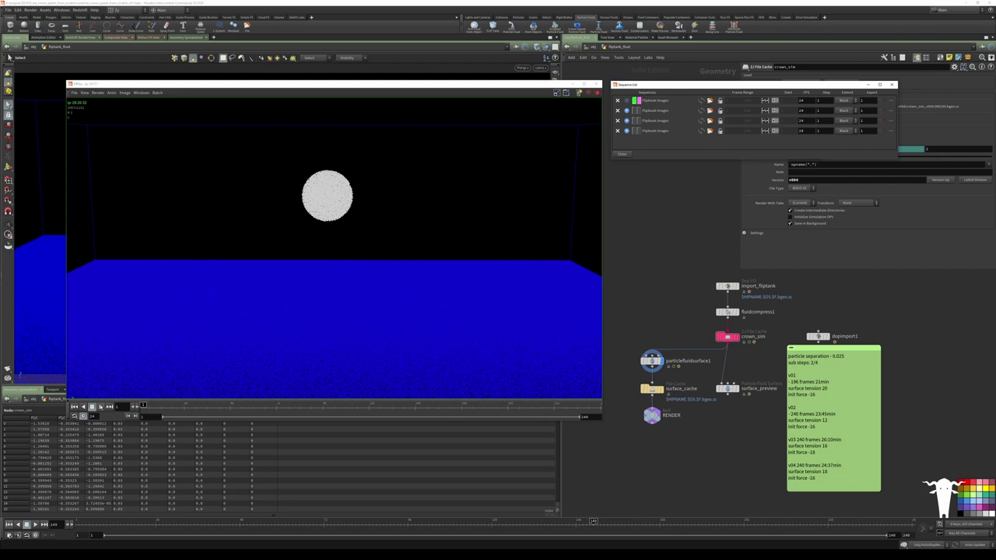
Play the first crown splash flipbook sequence in MPlay and scrub through its frames to examine the crown formation
click(101, 407)
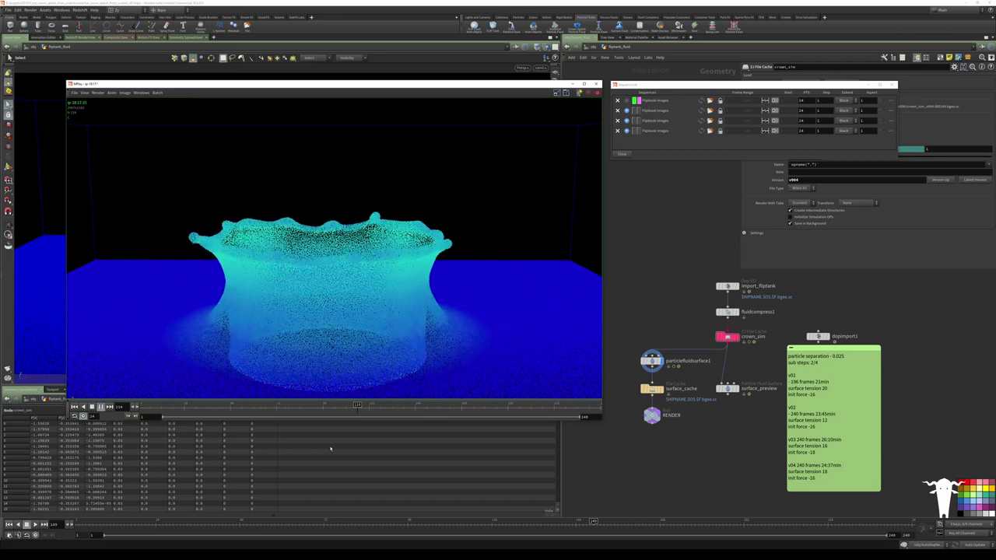
click(376, 408)
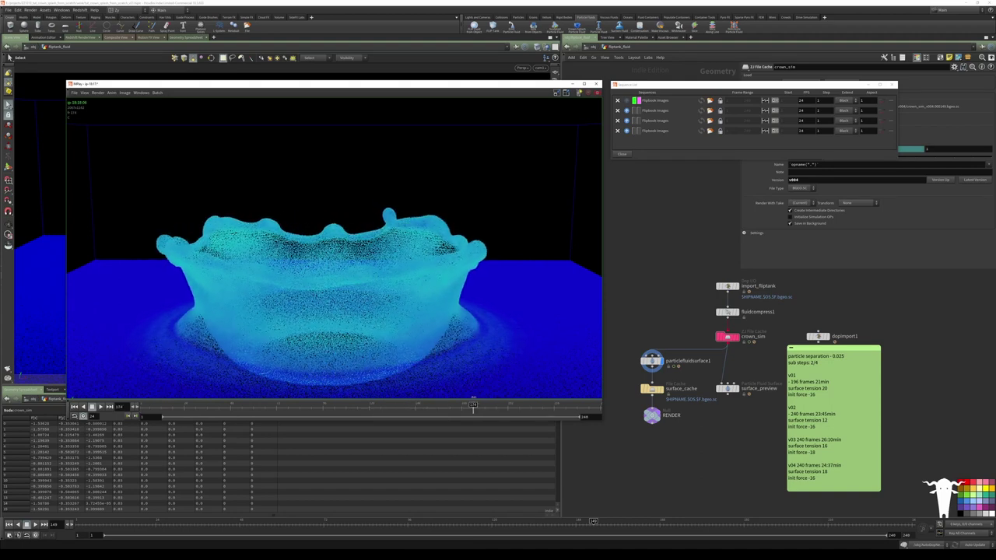
mouse_move(479, 372)
mouse_down()
mouse_move(432, 376)
mouse_move(502, 350)
mouse_move(399, 351)
mouse_up()
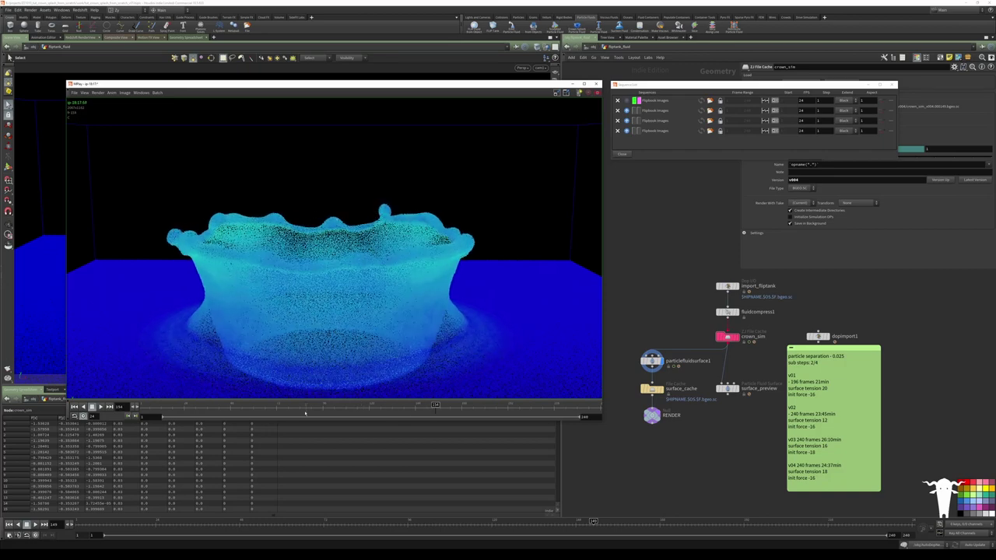
mouse_move(239, 407)
mouse_down()
mouse_move(385, 407)
mouse_move(429, 369)
mouse_move(462, 362)
mouse_up()
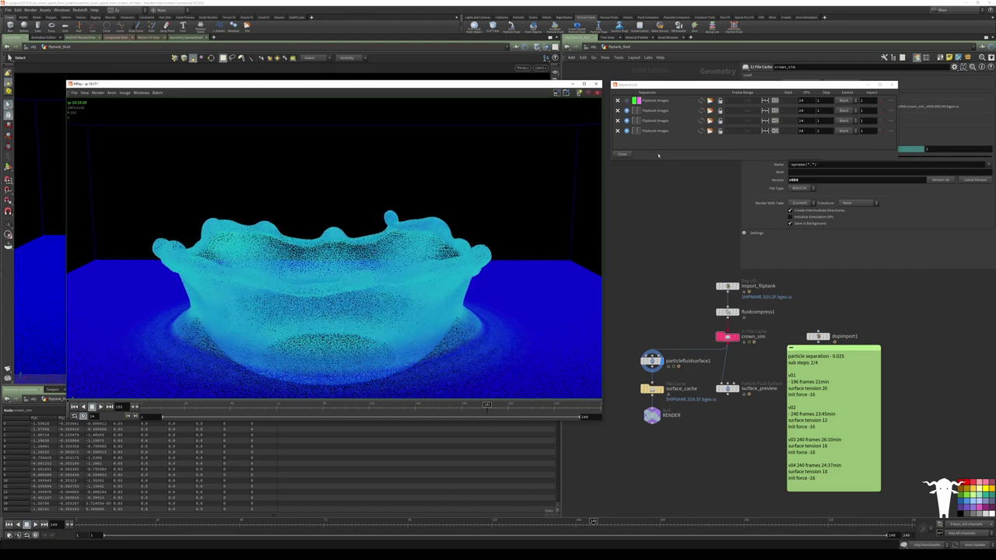
Switch to the second flipbook sequence, play it from the first frame to examine the splash, and rewind it
click(653, 110)
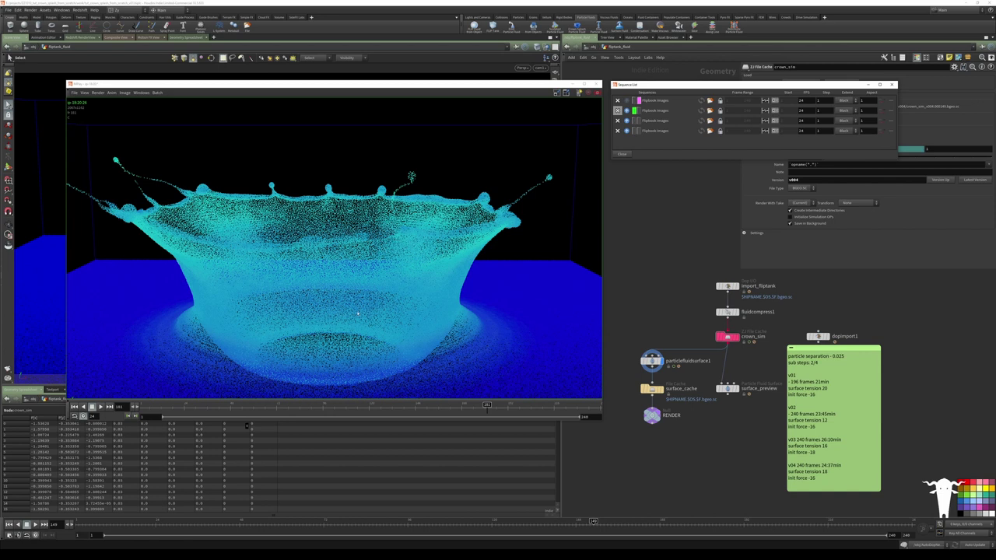
drag(190, 411, 109, 409)
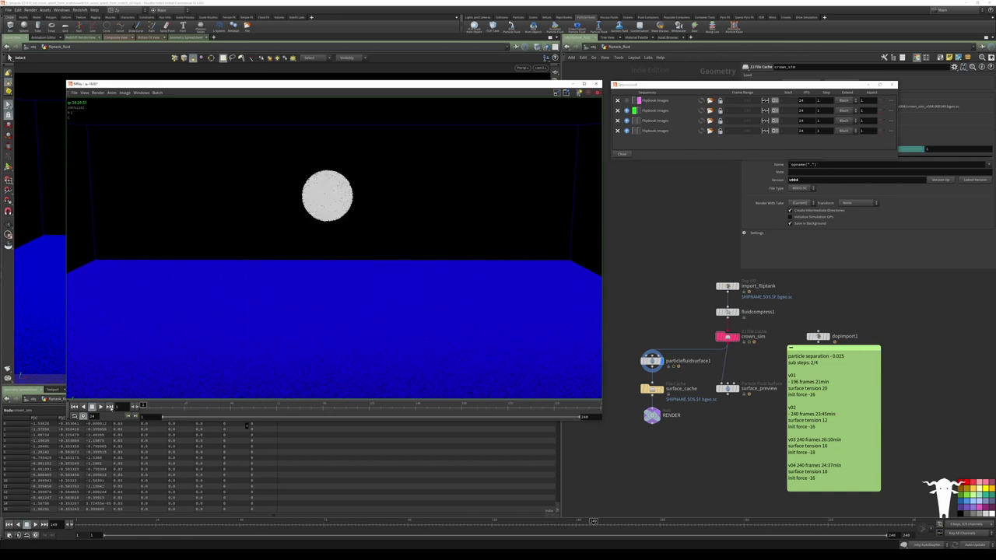
click(101, 406)
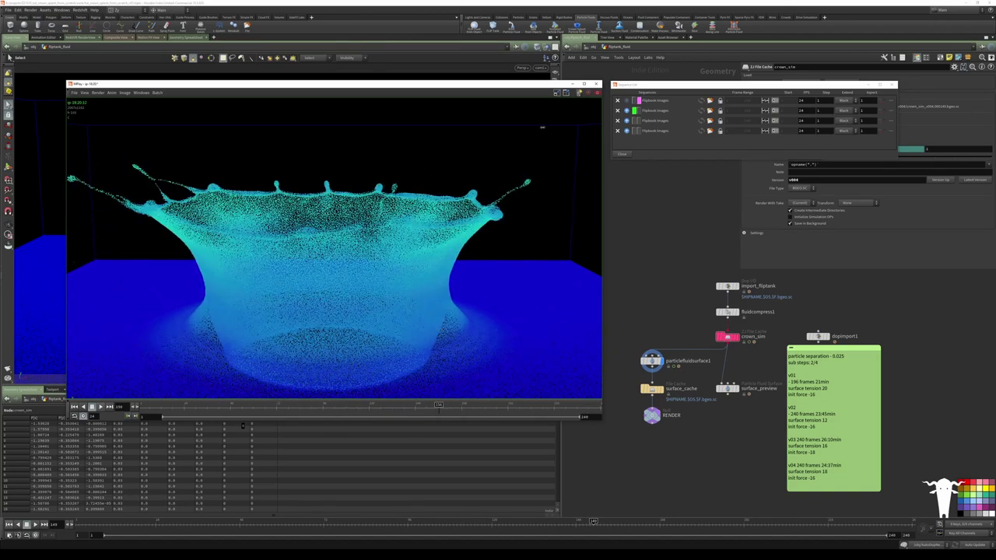
click(143, 406)
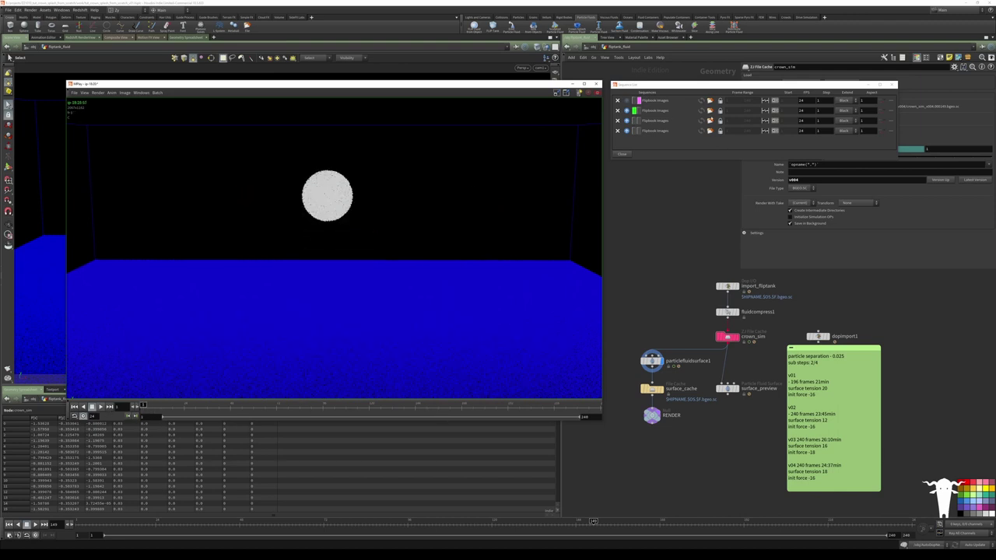
Play the third and fourth flipbook sequences and scrub through the fourth to examine how its crown develops
click(632, 120)
click(100, 406)
click(634, 132)
click(92, 406)
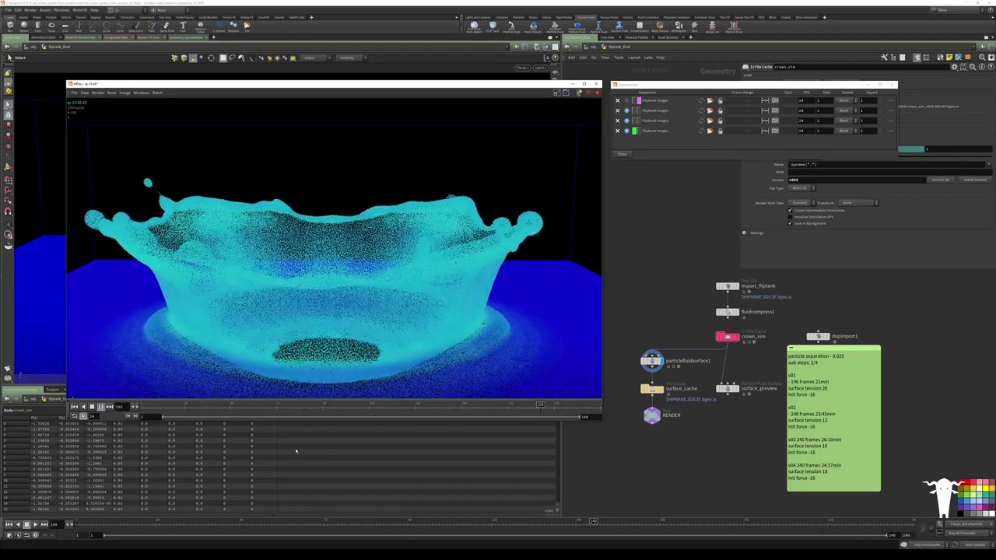
click(331, 406)
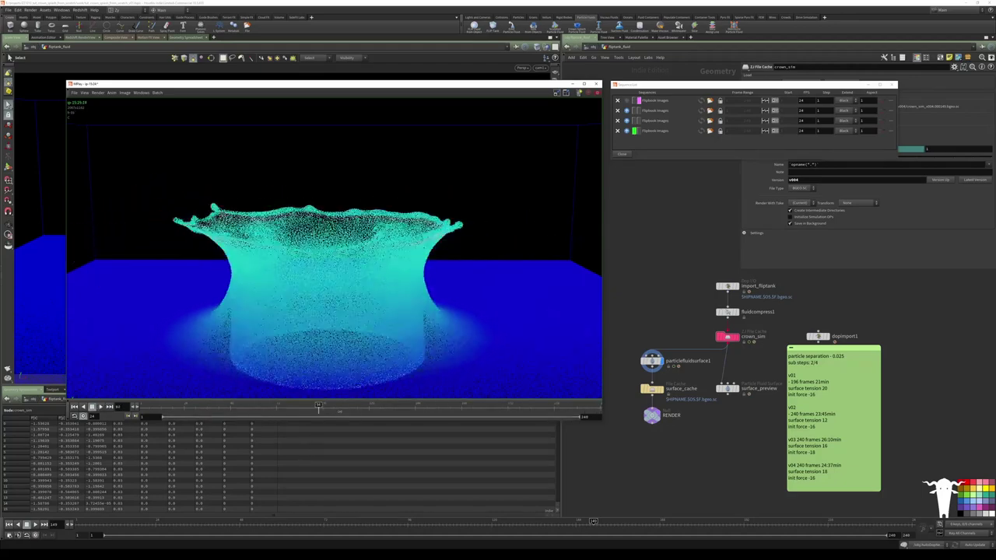
mouse_move(360, 412)
mouse_down()
mouse_move(535, 384)
mouse_move(485, 381)
mouse_move(522, 404)
mouse_move(542, 404)
mouse_move(548, 393)
mouse_move(585, 386)
mouse_move(491, 387)
mouse_move(572, 374)
mouse_up()
Compare the crown shapes around frame 163 by switching between the first, third, second and fourth flipbook sequences
click(635, 101)
mouse_move(354, 404)
mouse_down()
mouse_move(483, 386)
mouse_move(397, 376)
mouse_move(467, 364)
mouse_move(458, 362)
mouse_up()
click(635, 122)
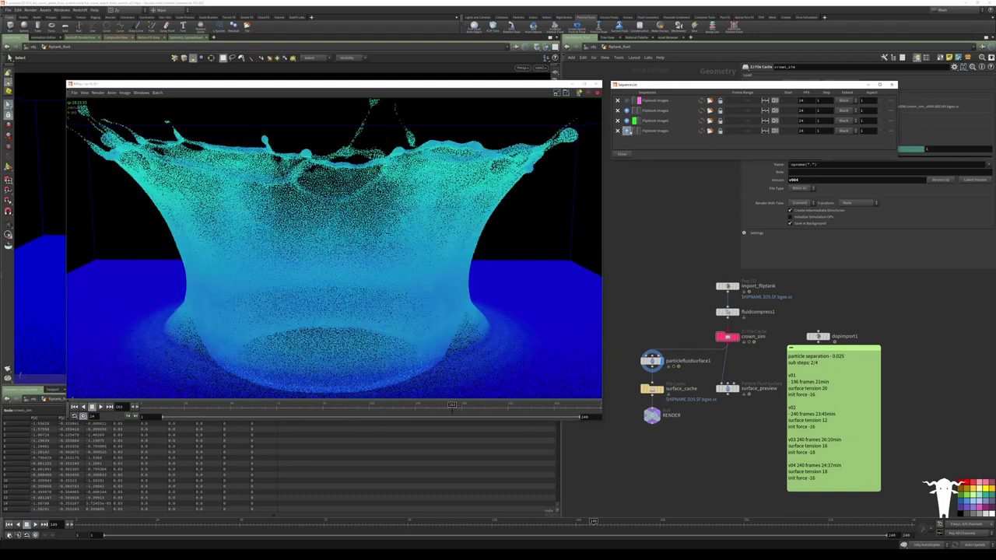
click(634, 110)
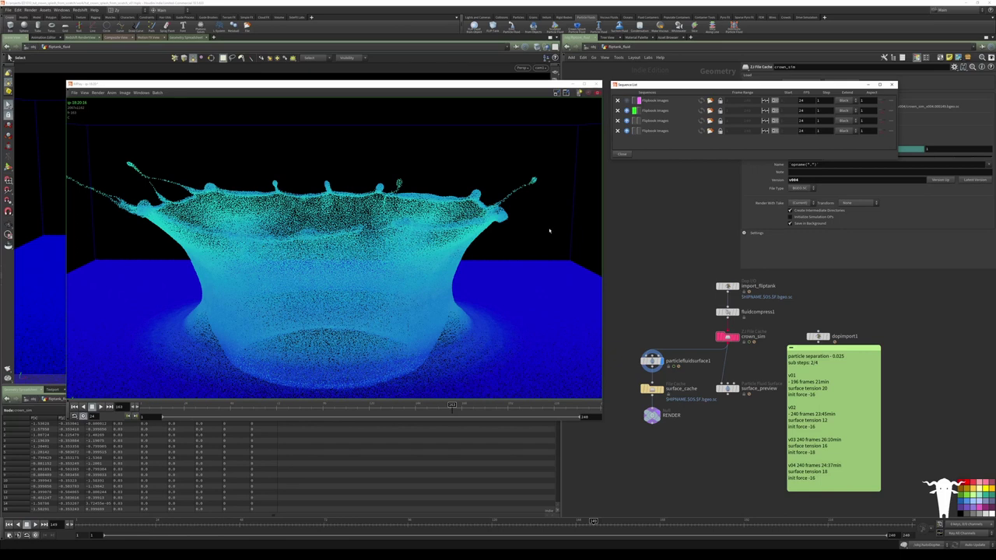
click(634, 130)
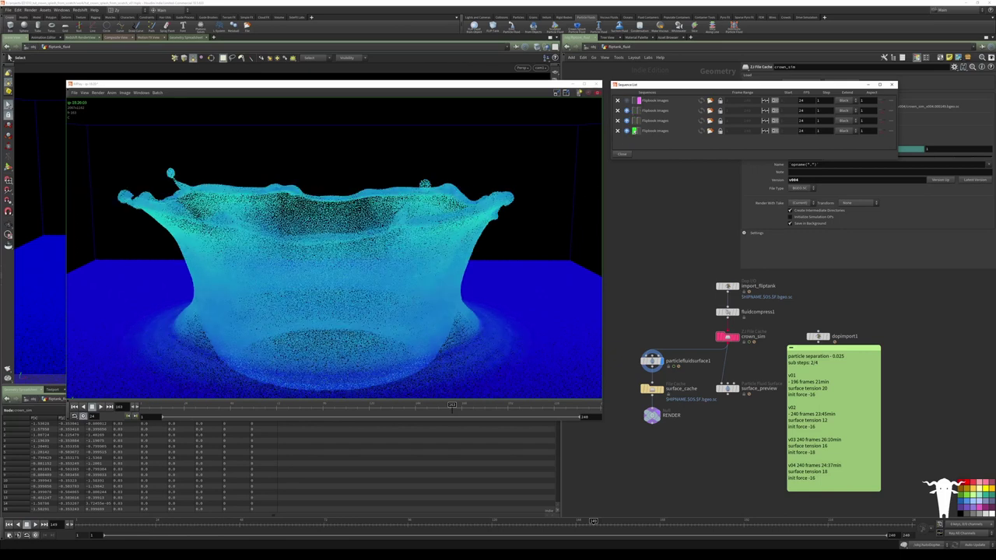
Compare the third and fourth flipbook sequences by switching between them and scrubbing through their frames
click(635, 120)
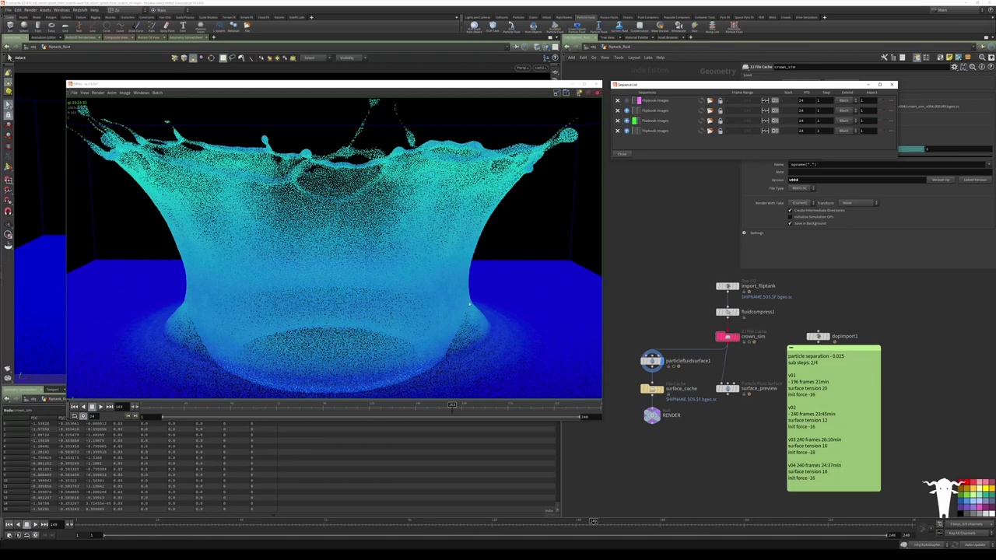
mouse_move(448, 411)
mouse_down()
mouse_move(529, 404)
mouse_move(569, 384)
mouse_move(369, 389)
mouse_move(424, 378)
mouse_move(499, 407)
mouse_move(579, 381)
mouse_up()
click(626, 130)
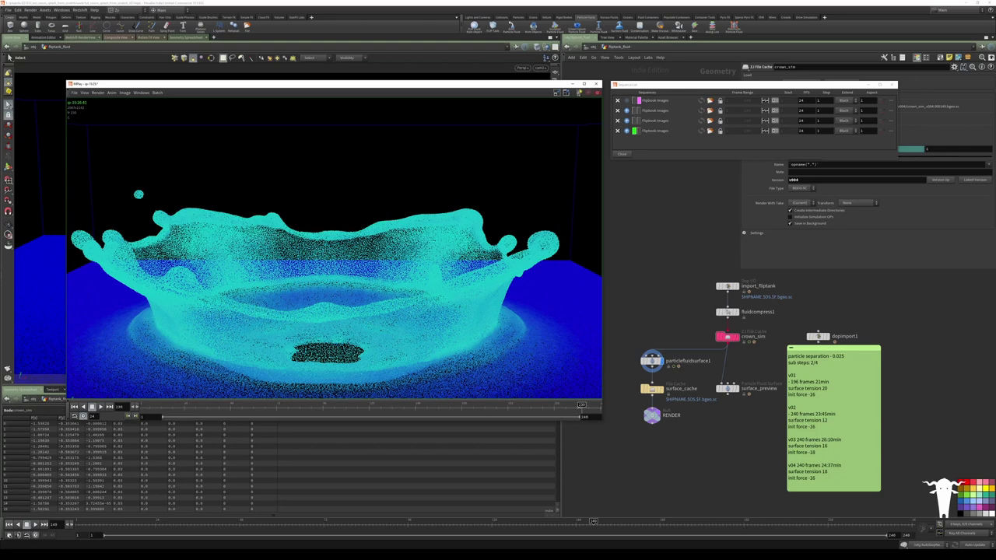
mouse_move(206, 409)
mouse_down()
mouse_move(501, 355)
mouse_move(491, 356)
mouse_up()
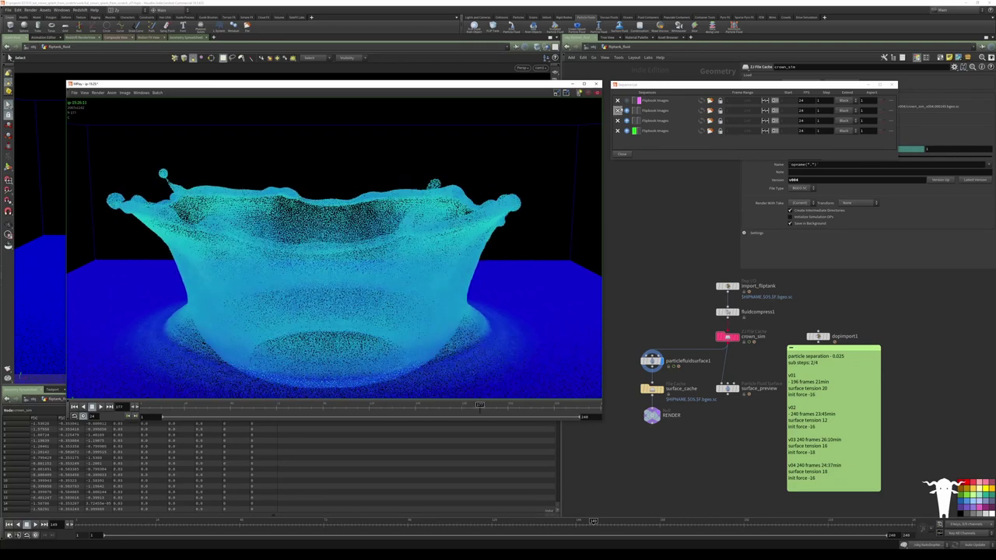
click(634, 121)
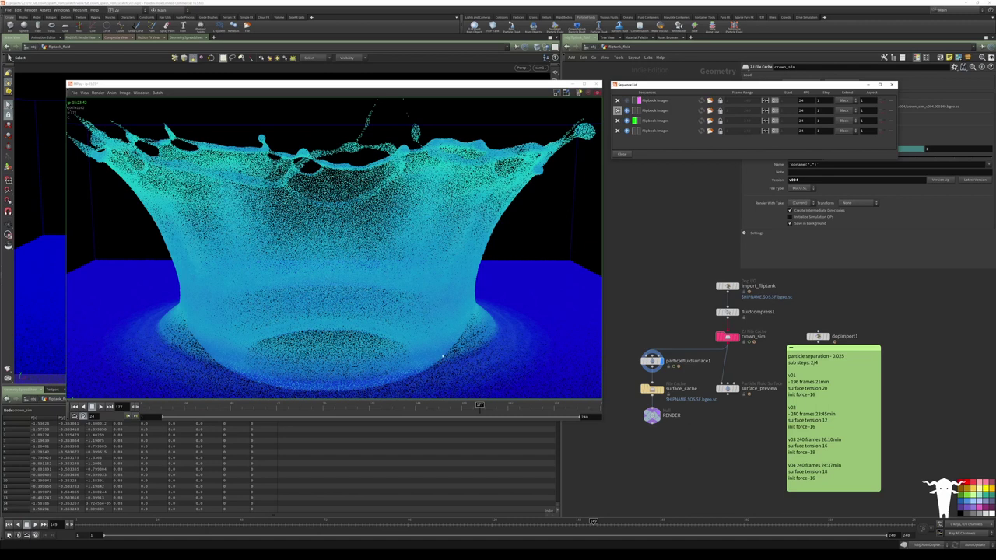
mouse_move(457, 406)
mouse_down()
mouse_move(195, 398)
mouse_move(212, 384)
mouse_move(319, 389)
mouse_move(420, 366)
mouse_move(459, 397)
mouse_move(310, 405)
mouse_move(148, 337)
mouse_move(419, 294)
mouse_move(151, 316)
mouse_up()
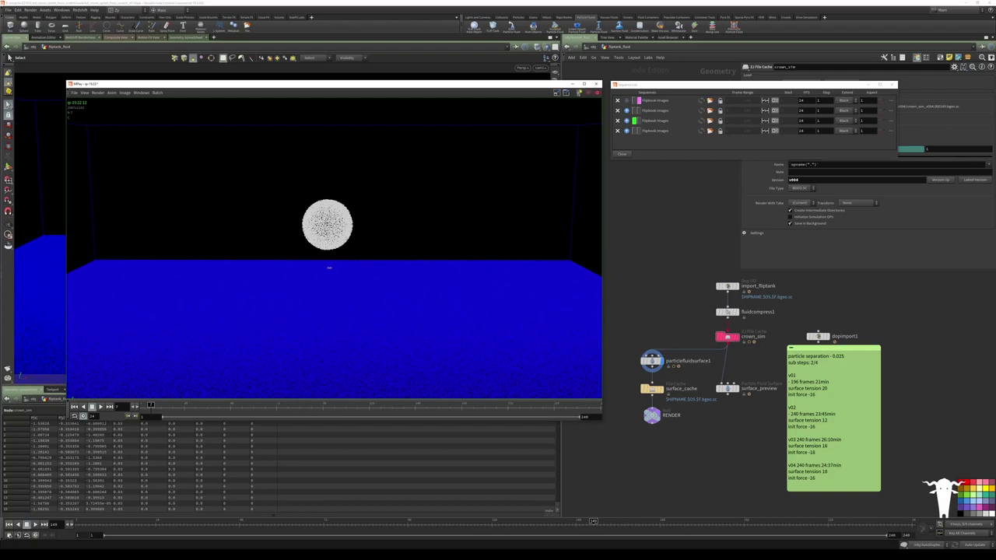
drag(252, 411, 475, 406)
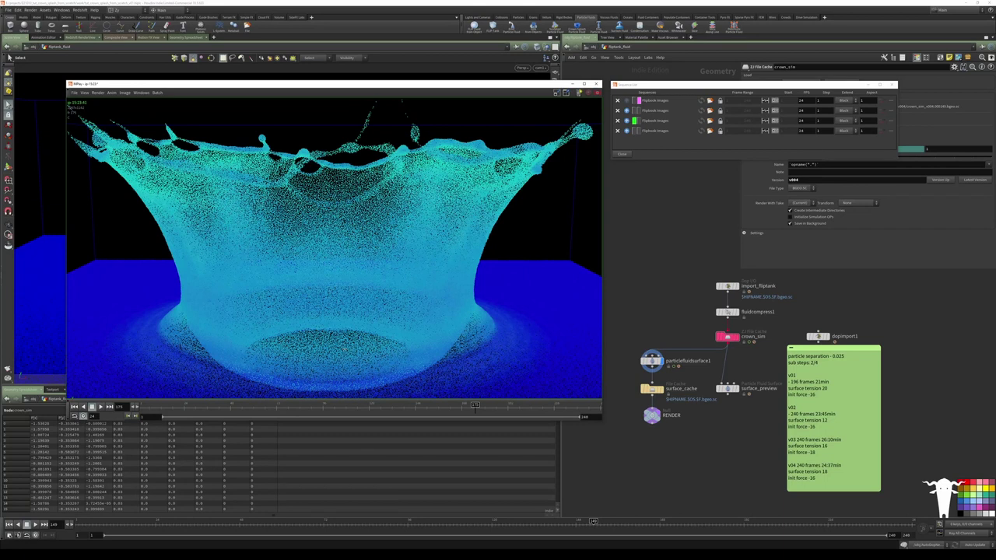
Go to frame 230 and convert the particlefluidsurface1 output to Surface Polygons with its visualization set to None
click(661, 310)
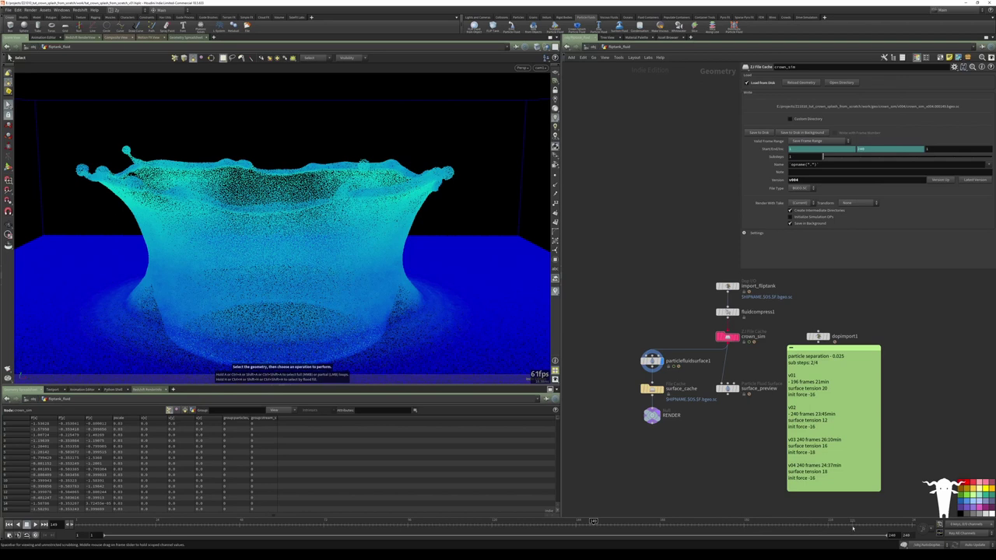
click(876, 522)
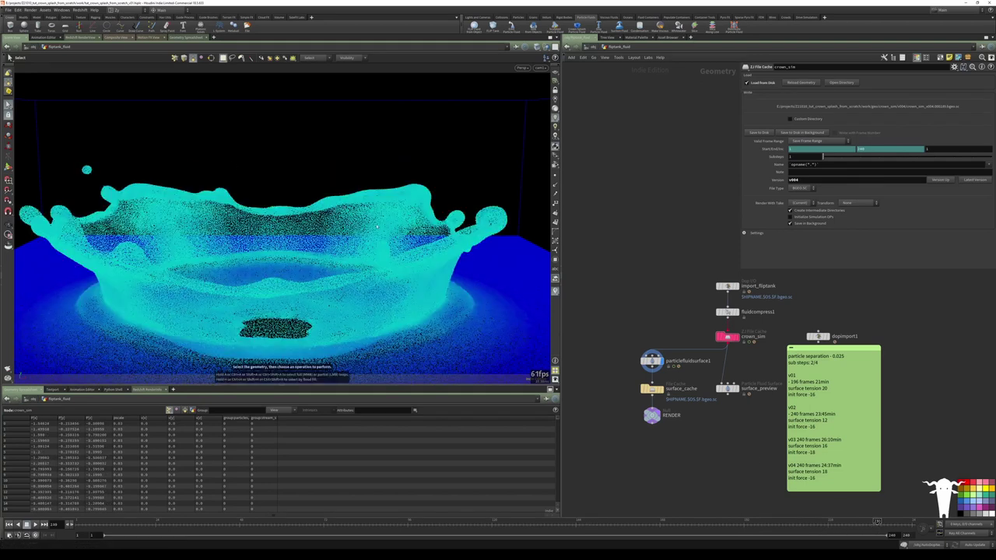
click(654, 360)
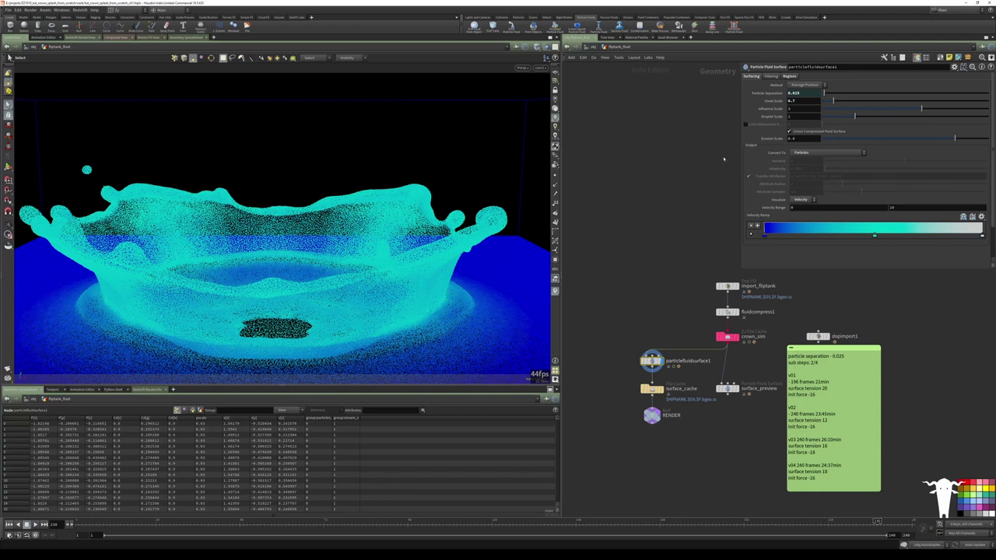
click(801, 200)
click(801, 206)
click(814, 154)
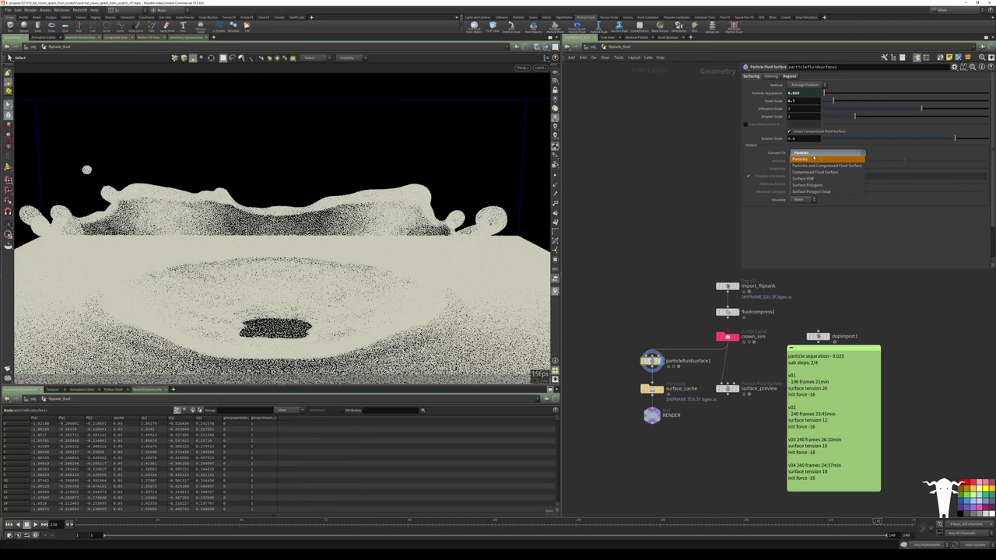
click(812, 186)
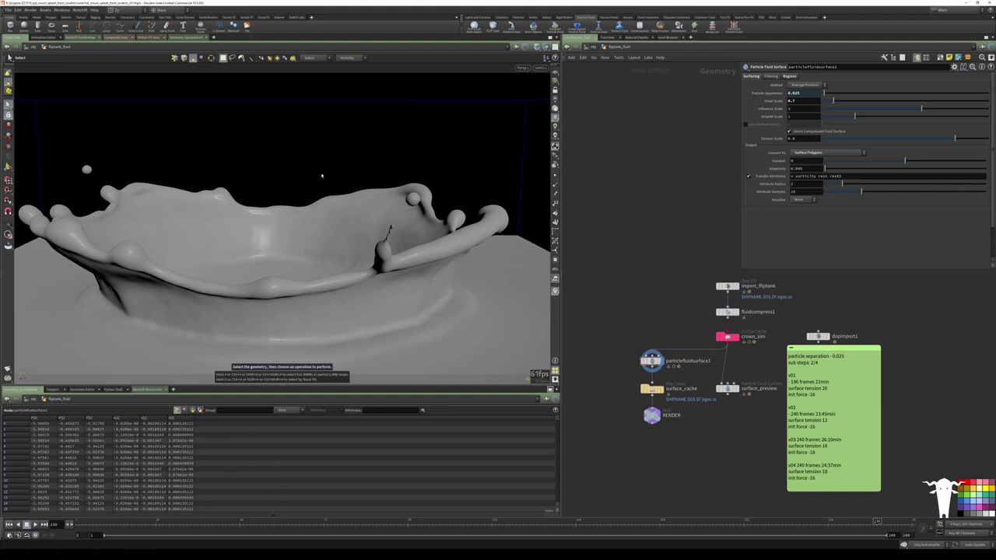
Review the particle fluid surface's filtering settings and examine the meshed crown's rim and walls from several angles
mouse_move(322, 175)
mouse_down()
mouse_move(194, 122)
mouse_move(279, 199)
mouse_move(333, 172)
mouse_up()
right_drag(333, 173, 453, 149)
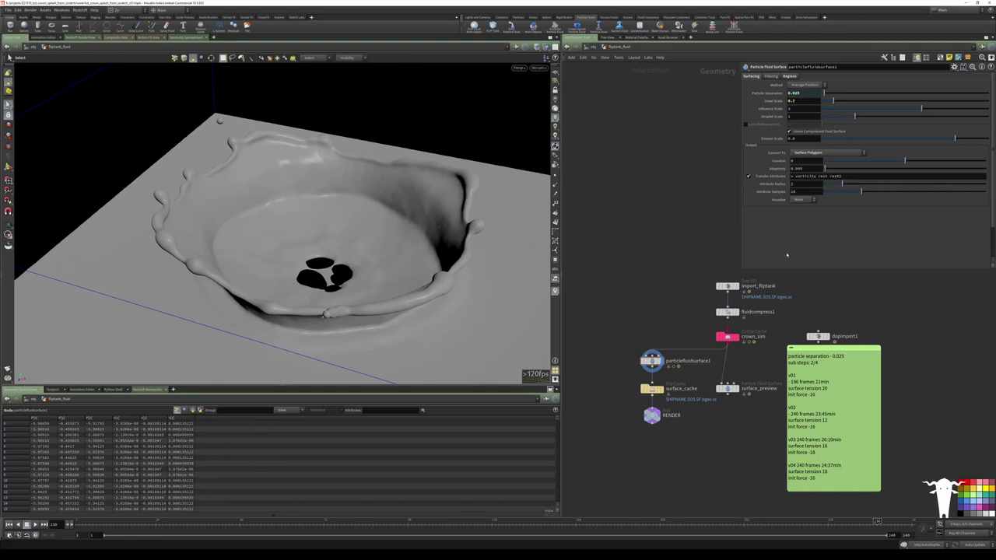
click(771, 76)
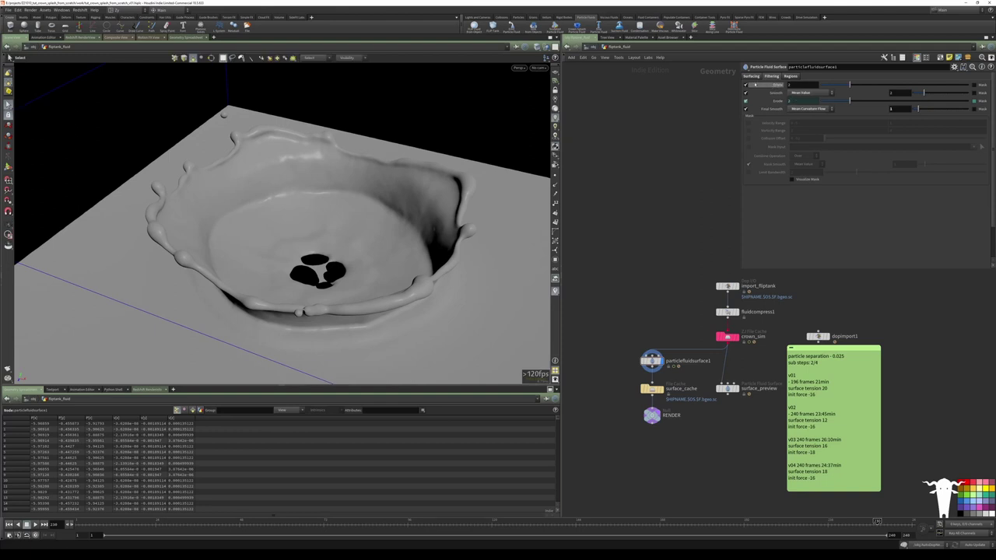
alt+drag(420, 137, 360, 106)
alt+right_drag(361, 107, 413, 100)
alt+drag(413, 100, 427, 132)
alt+middle_drag(427, 132, 460, 127)
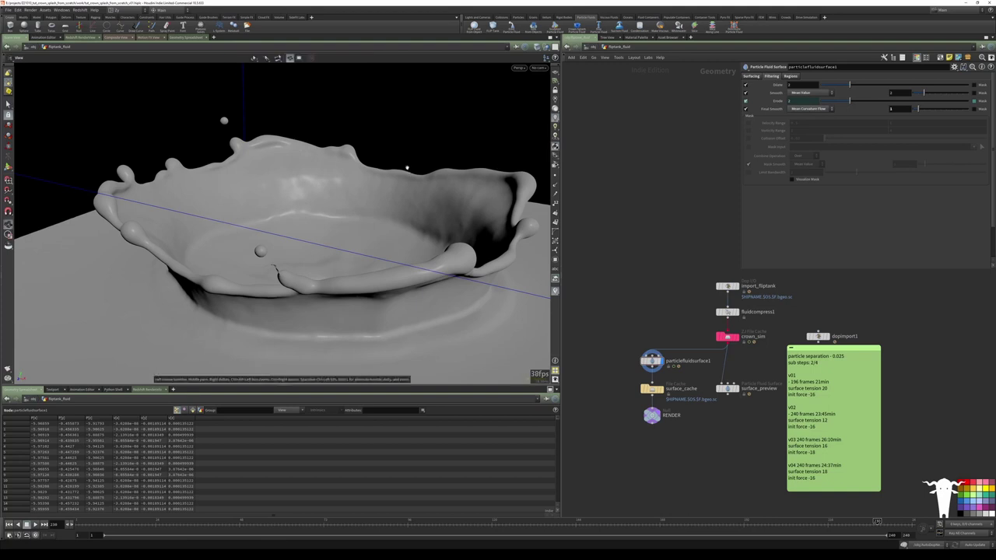
alt+right_drag(402, 169, 518, 296)
alt+drag(518, 295, 305, 272)
alt+right_drag(305, 272, 451, 237)
alt+drag(451, 237, 457, 169)
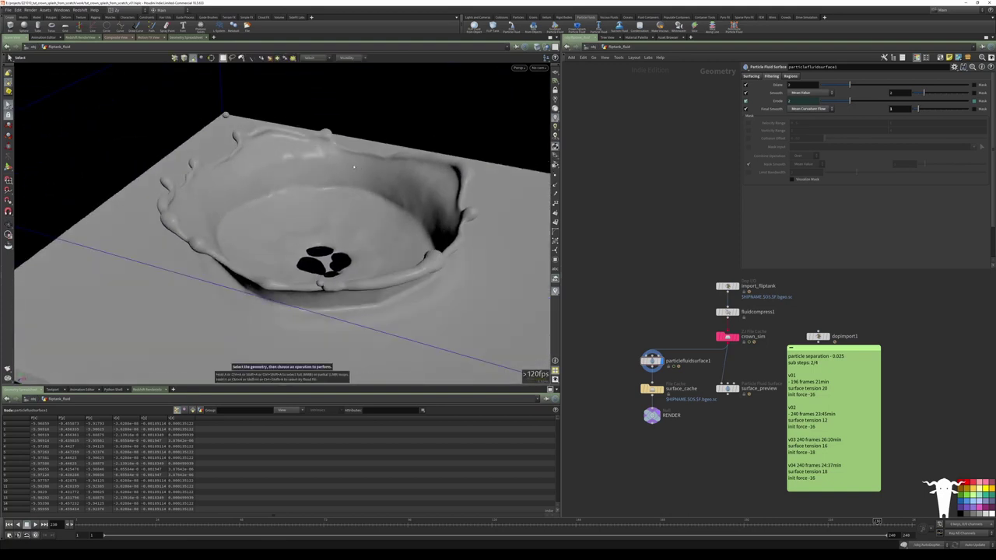
drag(332, 161, 246, 125)
drag(311, 126, 355, 157)
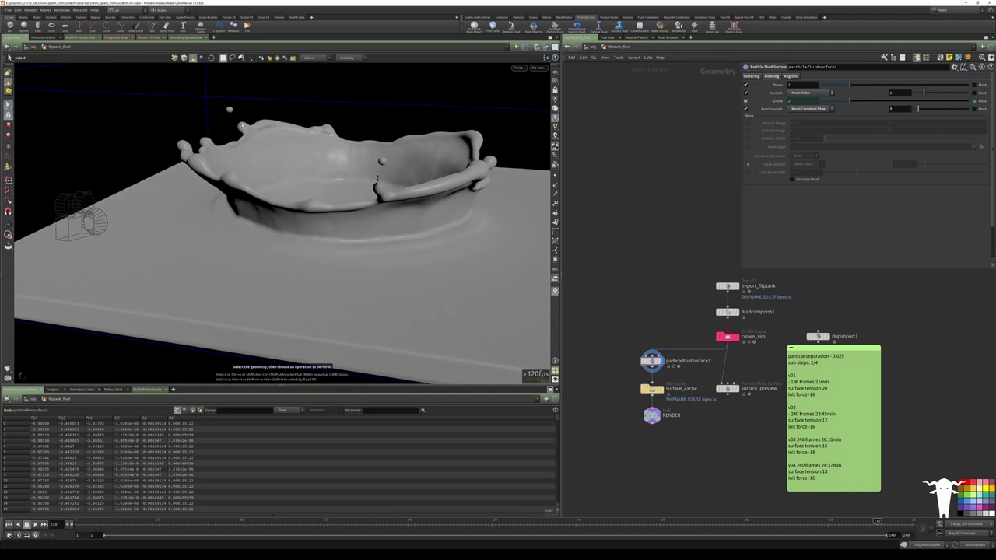
alt+drag(242, 125, 251, 161)
alt+right_drag(251, 162, 308, 167)
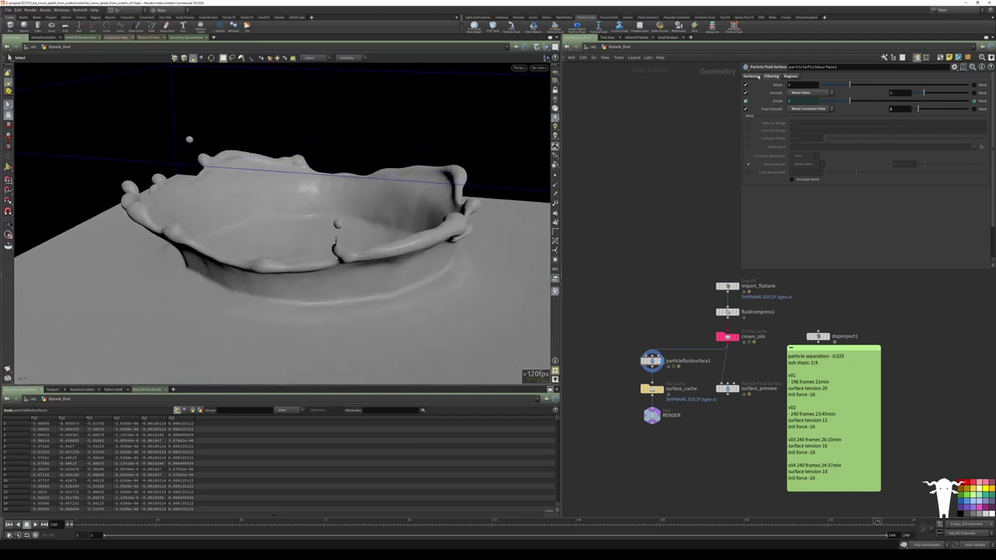
Return to the surfacing settings and examine the meshed crown from above, including a close view of the basin's floor
click(757, 76)
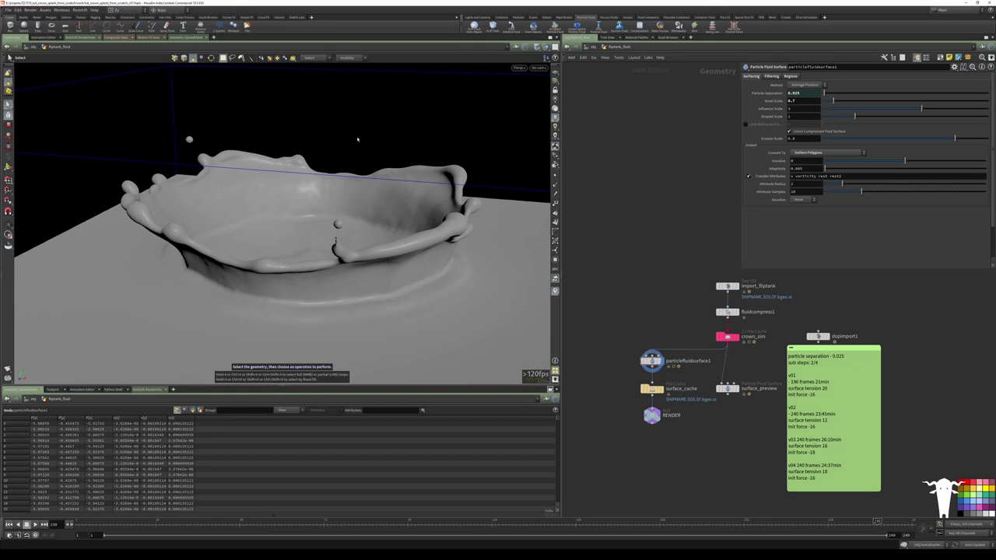
alt+drag(358, 140, 343, 103)
alt+right_drag(342, 103, 303, 171)
alt+drag(340, 129, 332, 208)
alt+right_drag(332, 209, 344, 227)
alt+drag(343, 227, 334, 261)
alt+right_drag(383, 204, 342, 187)
mouse_move(342, 187)
alt+mouse_down()
mouse_move(333, 263)
mouse_move(329, 196)
alt+mouse_up()
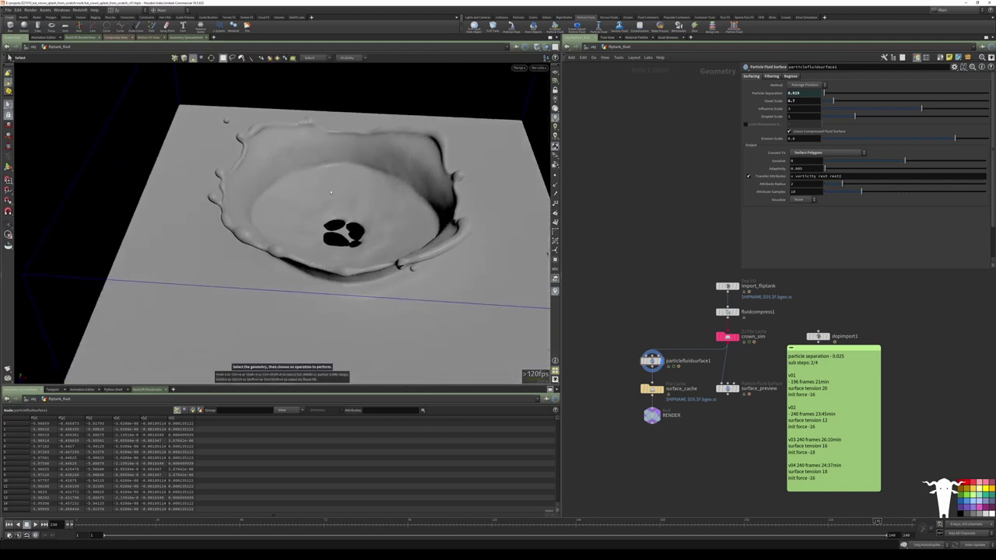
alt+right_drag(357, 183, 348, 230)
alt+drag(347, 230, 367, 224)
alt+middle_drag(361, 129, 344, 249)
alt+drag(344, 249, 346, 257)
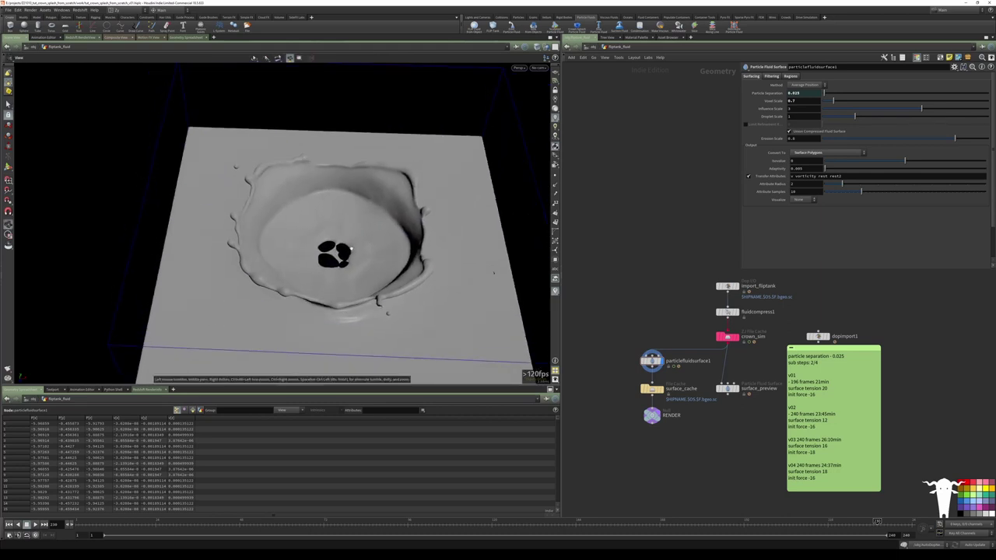
scroll(351, 248, up, 6)
key(s)
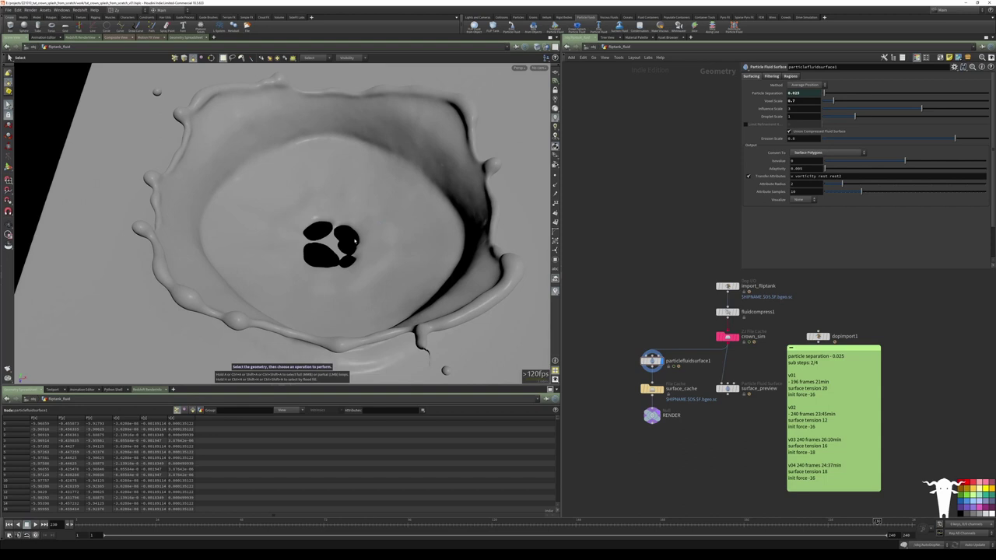
alt+drag(355, 241, 300, 249)
scroll(350, 250, down, 5)
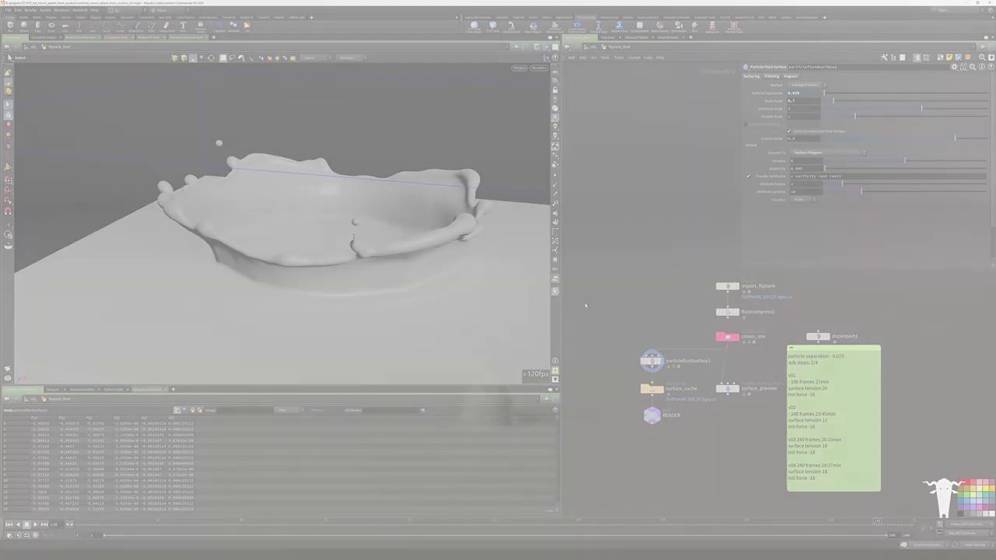